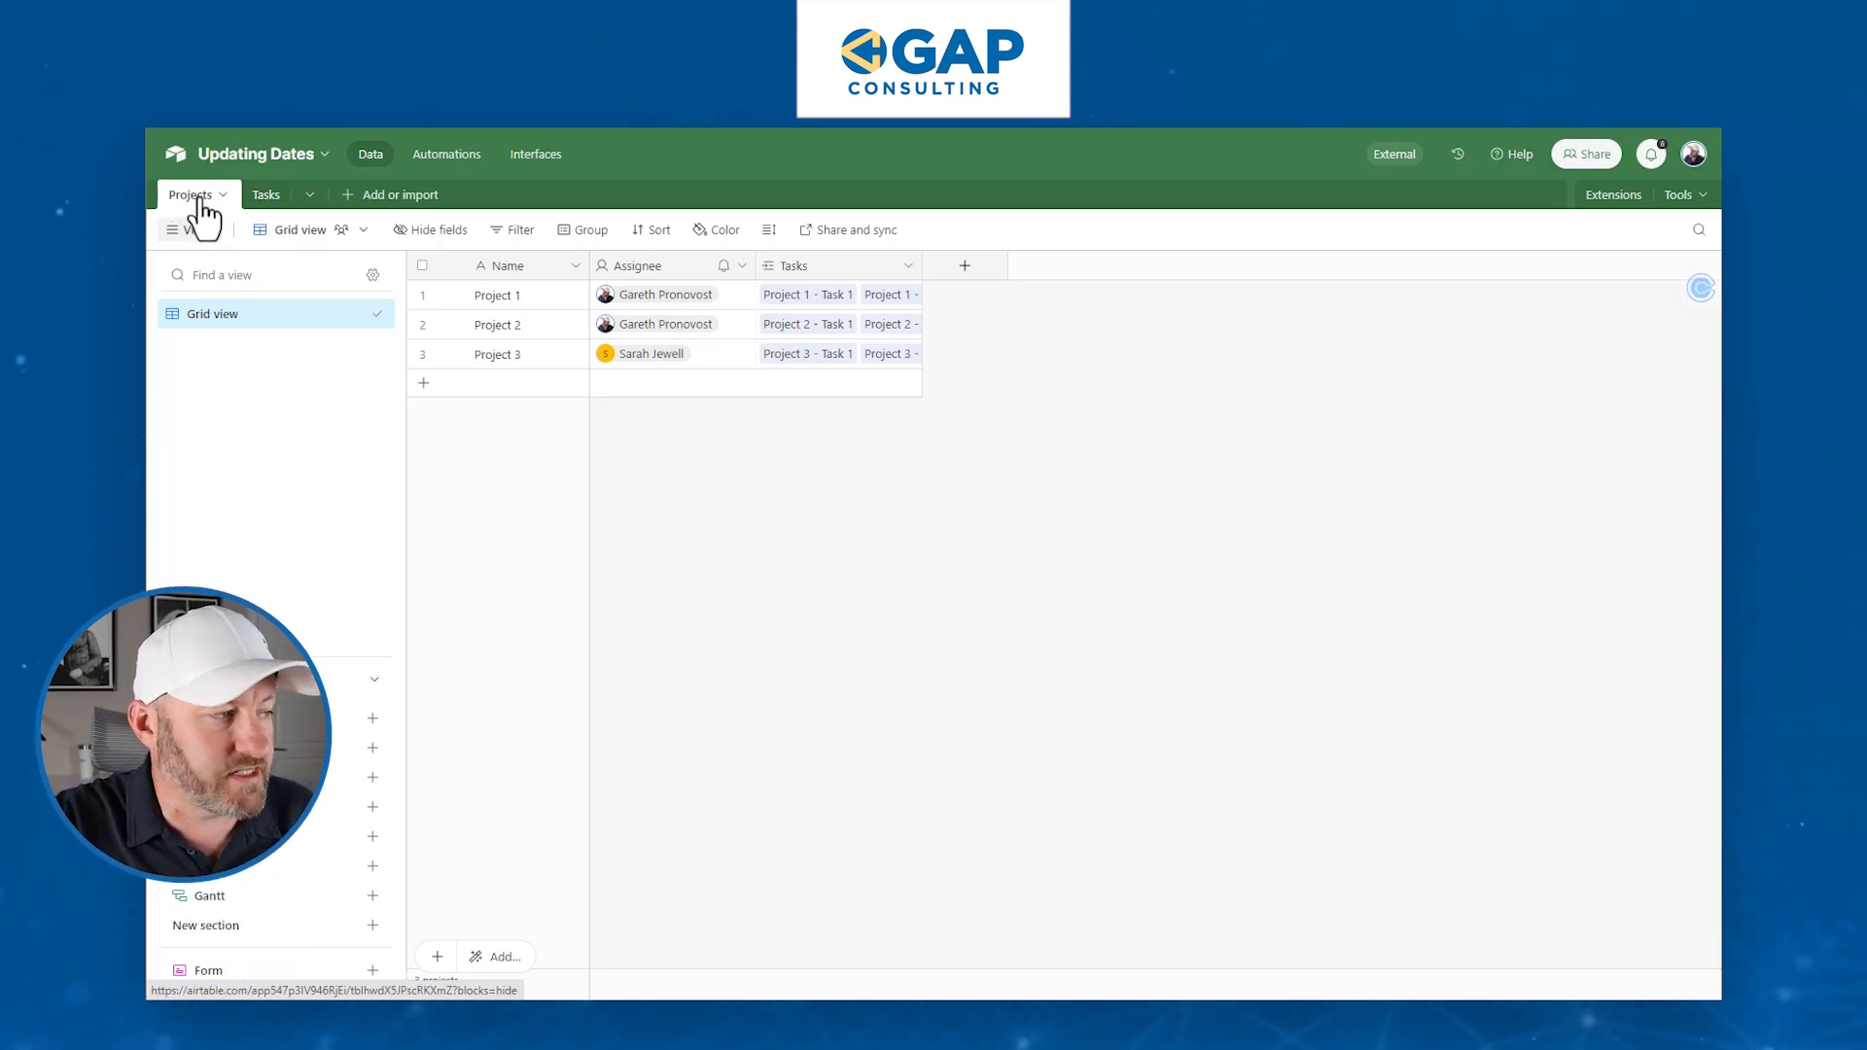
- Toggle the Views sidebar off and back on, then create a new Form view for Projects
mouse_move(248, 978)
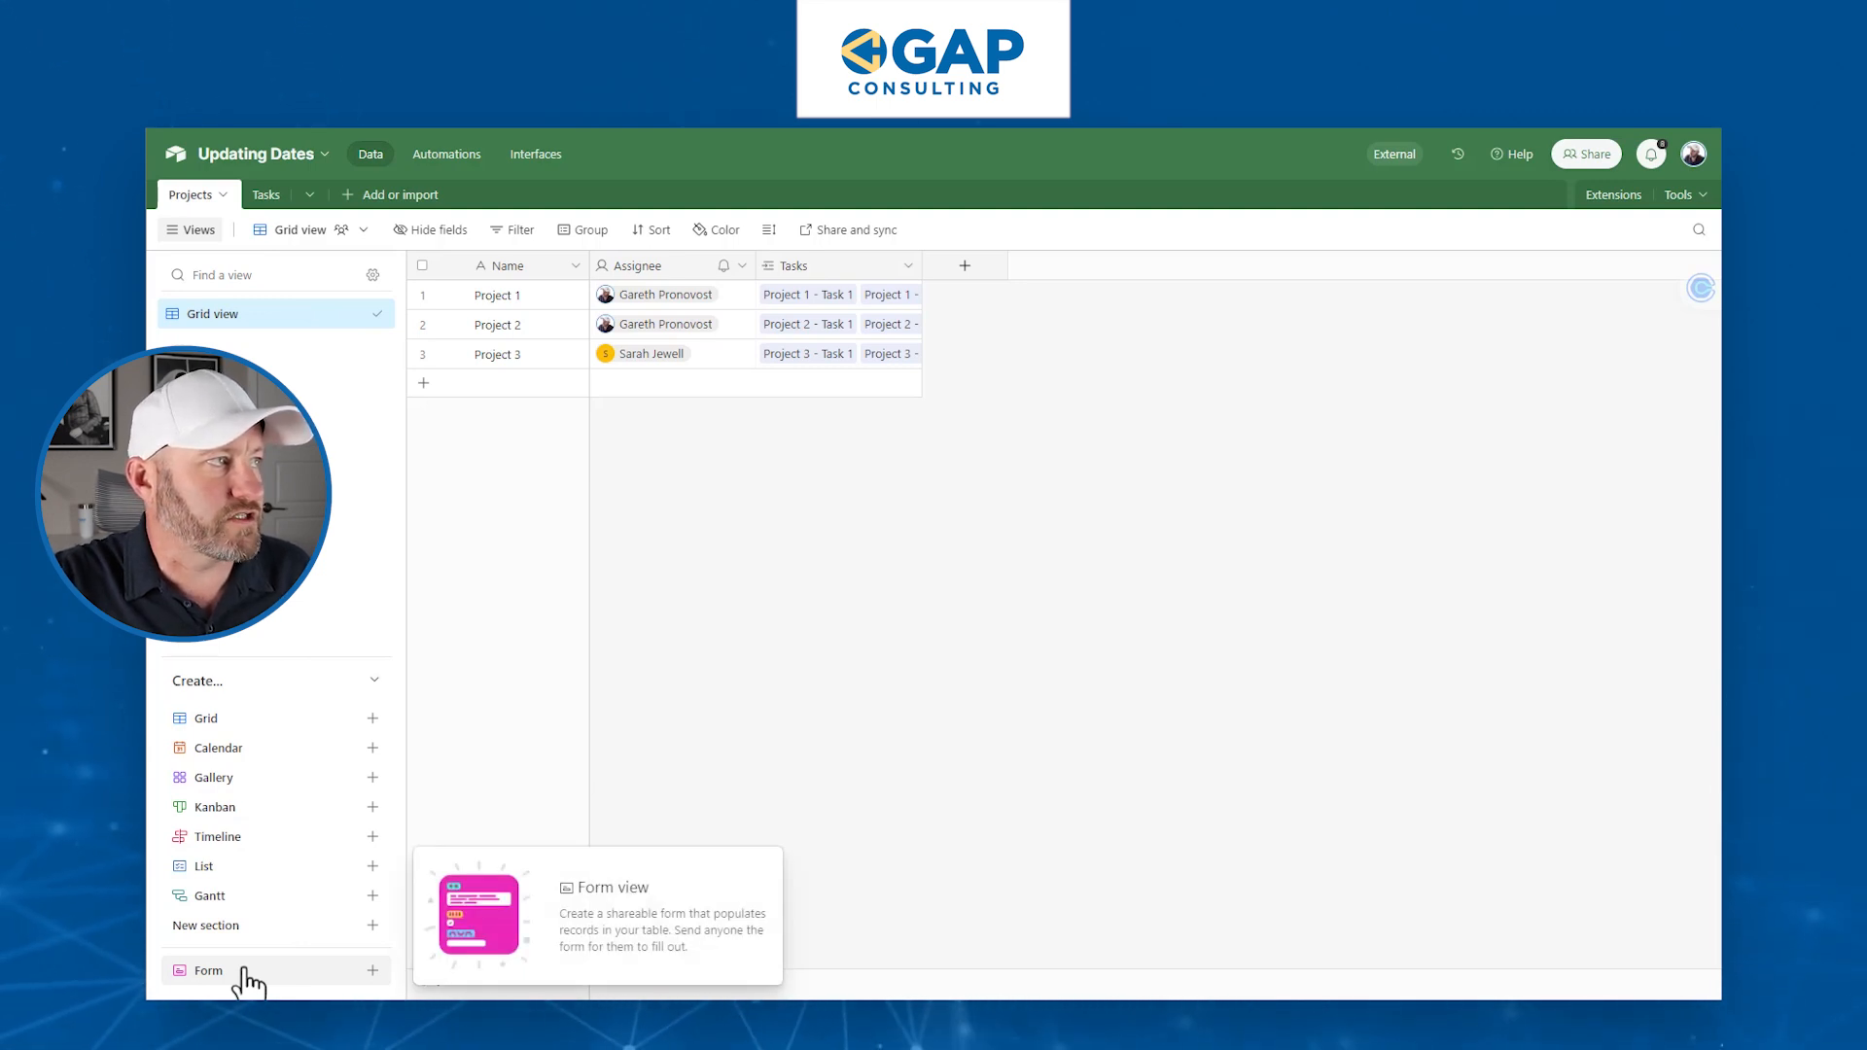
left_click(194, 233)
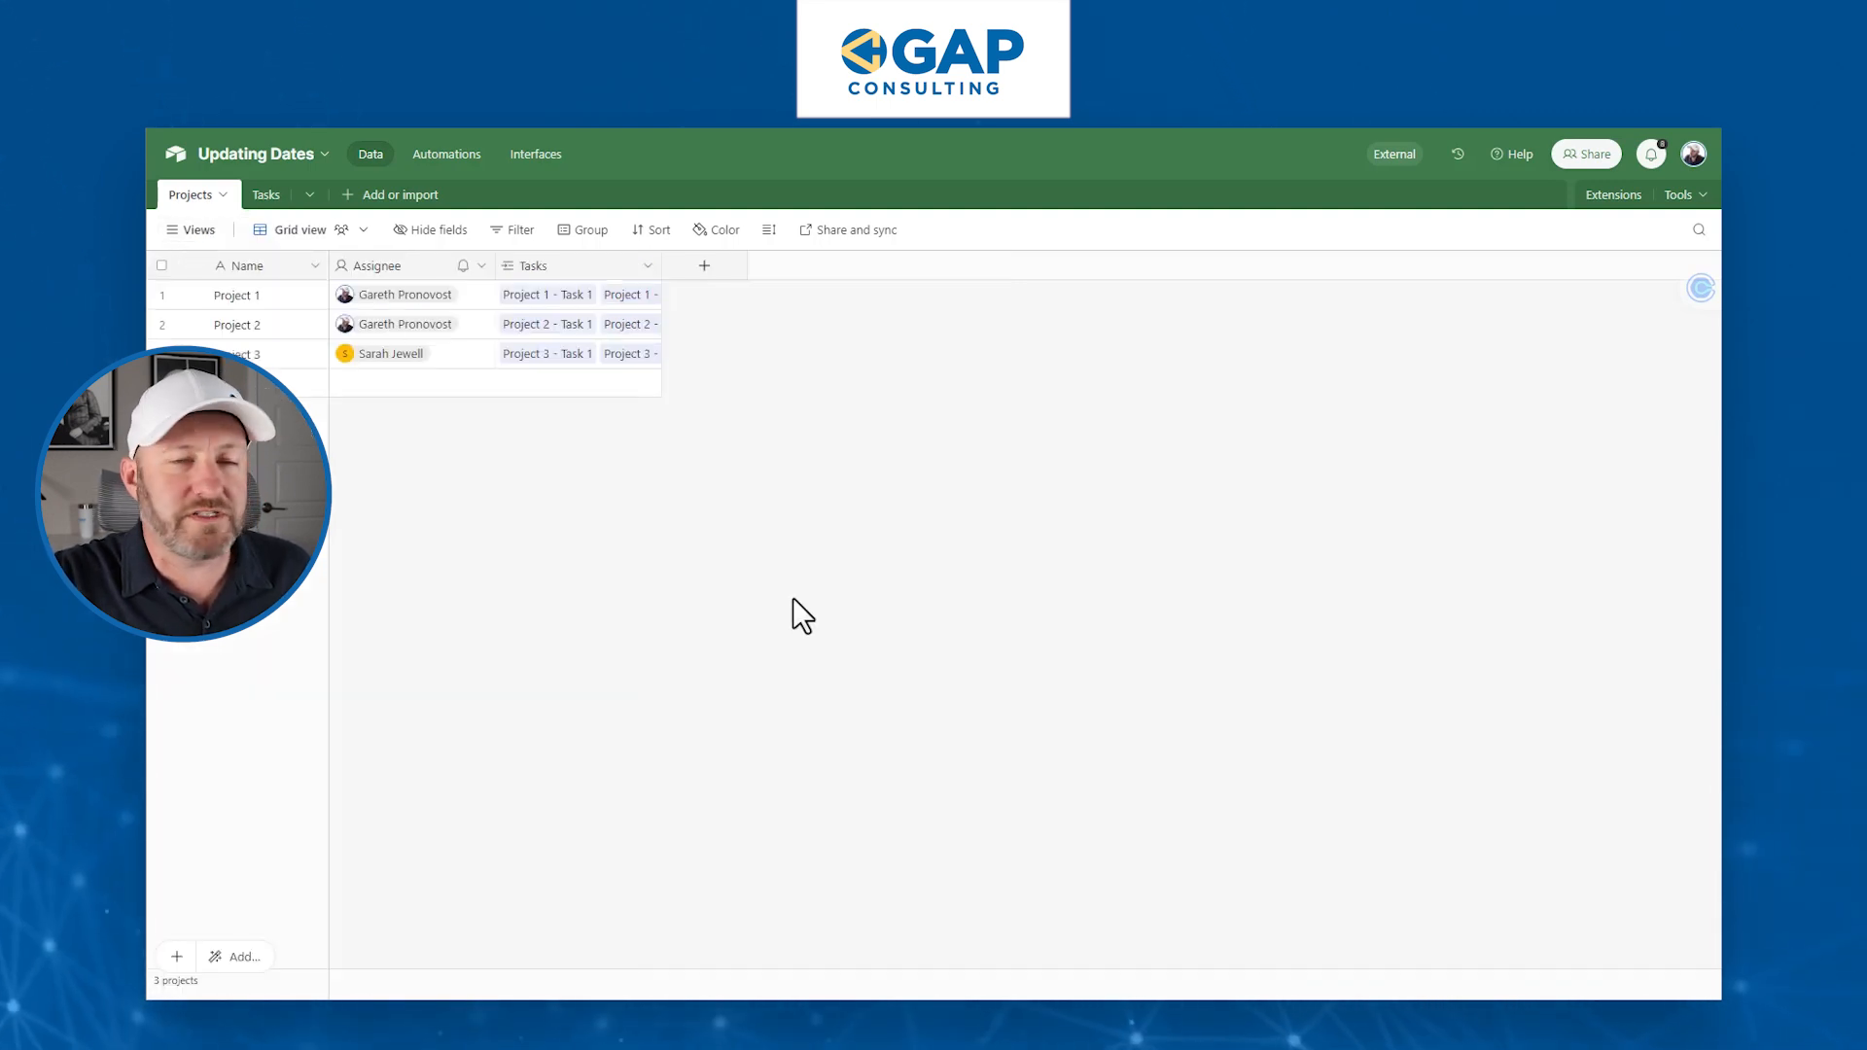
left_click(165, 235)
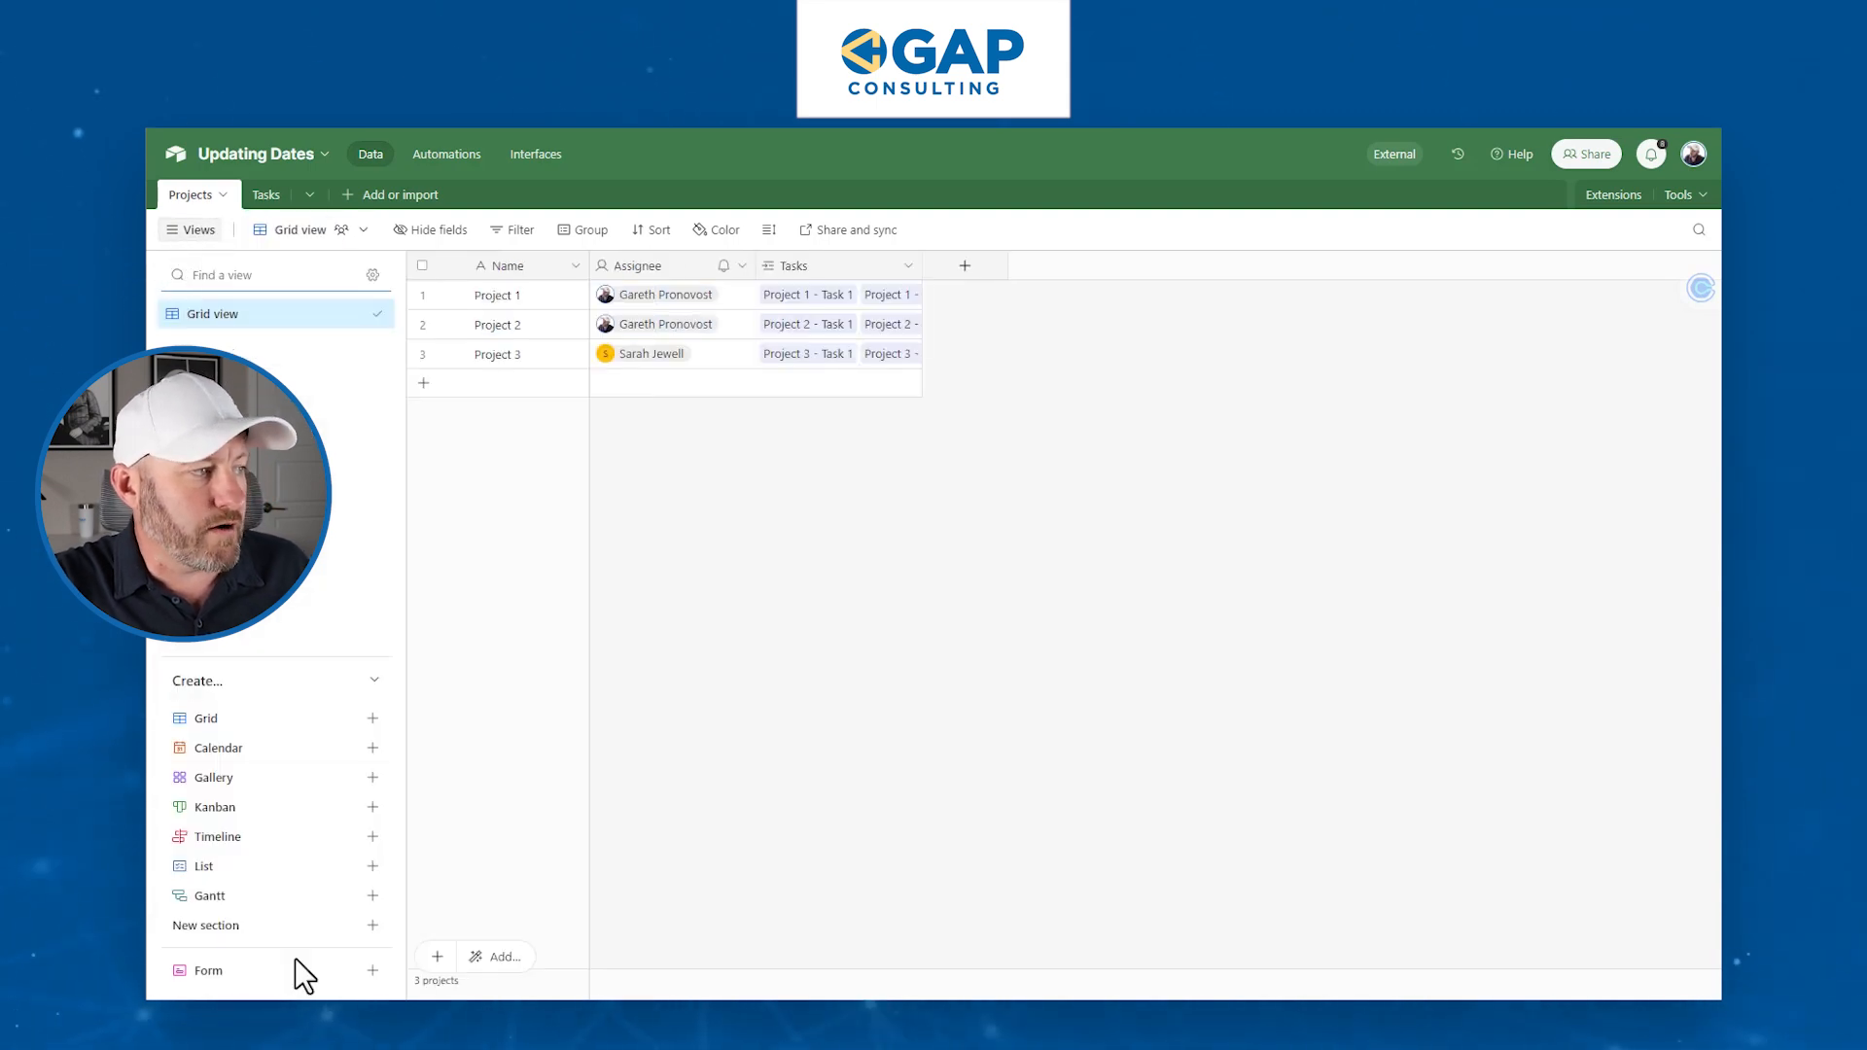
mouse_move(291, 968)
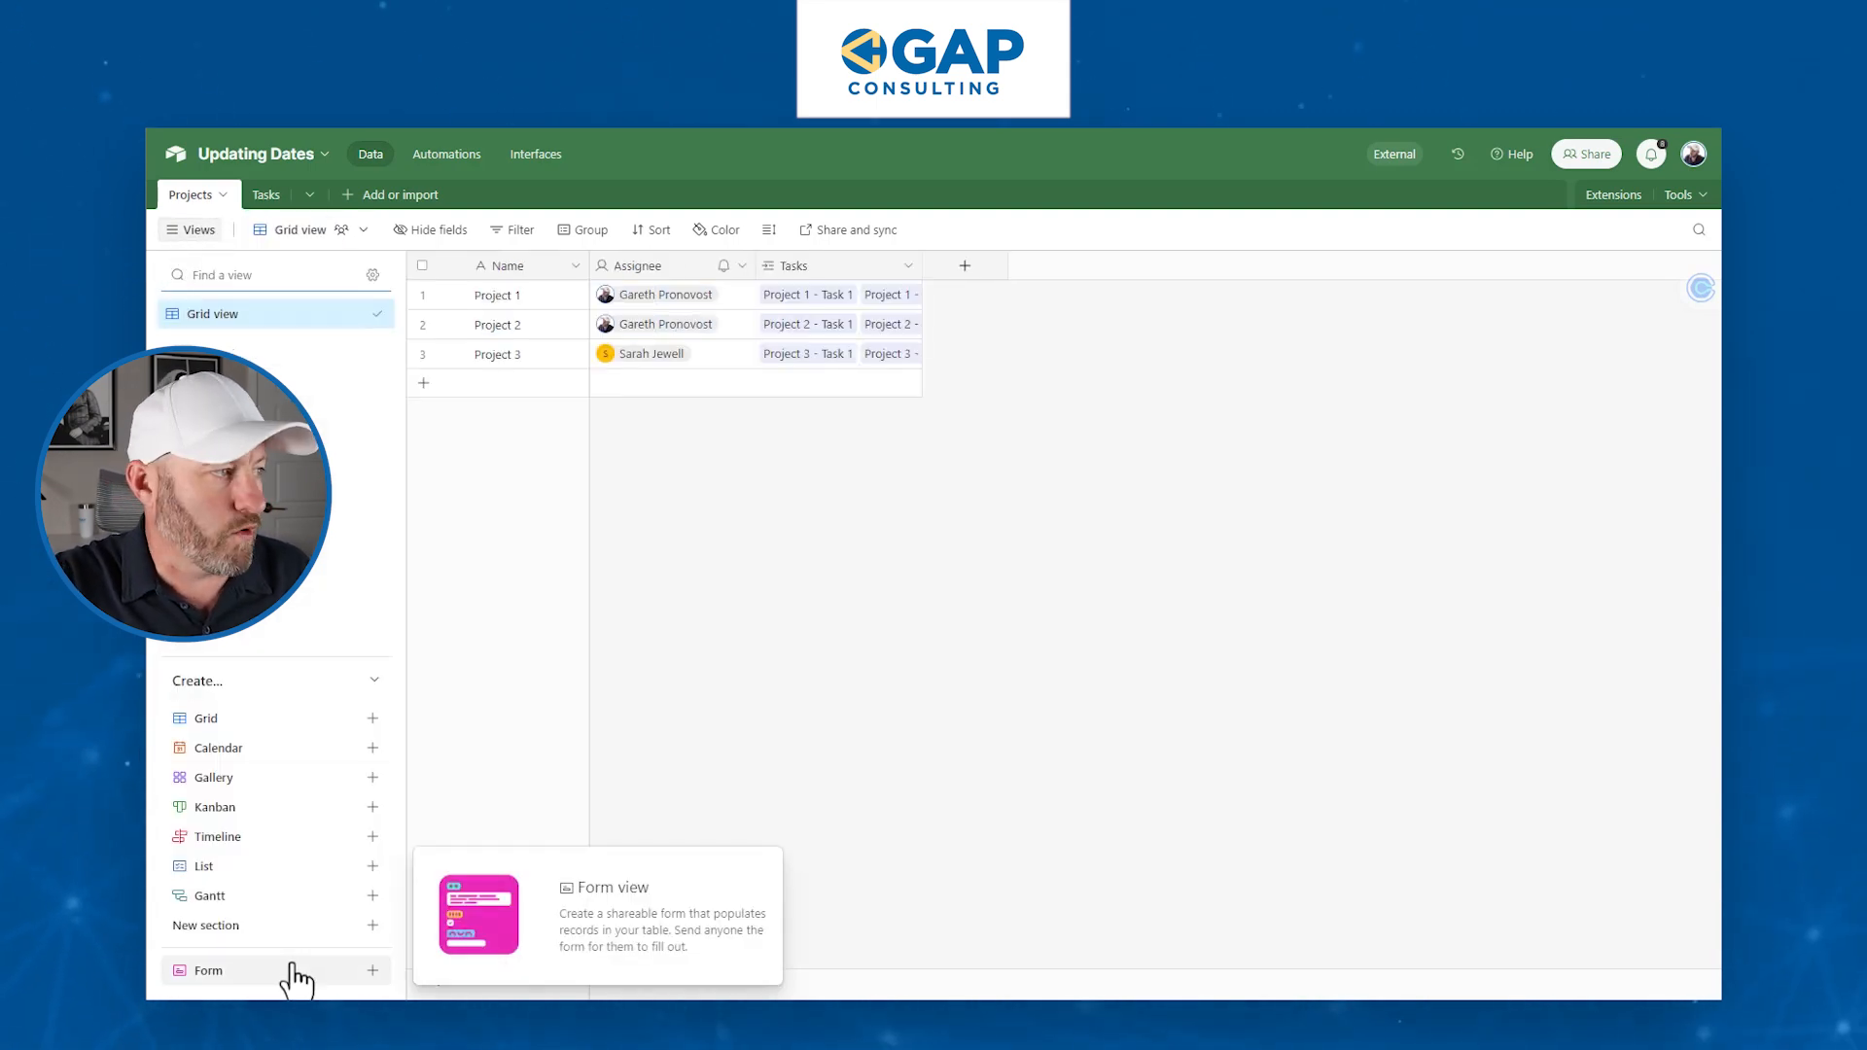
left_click(293, 968)
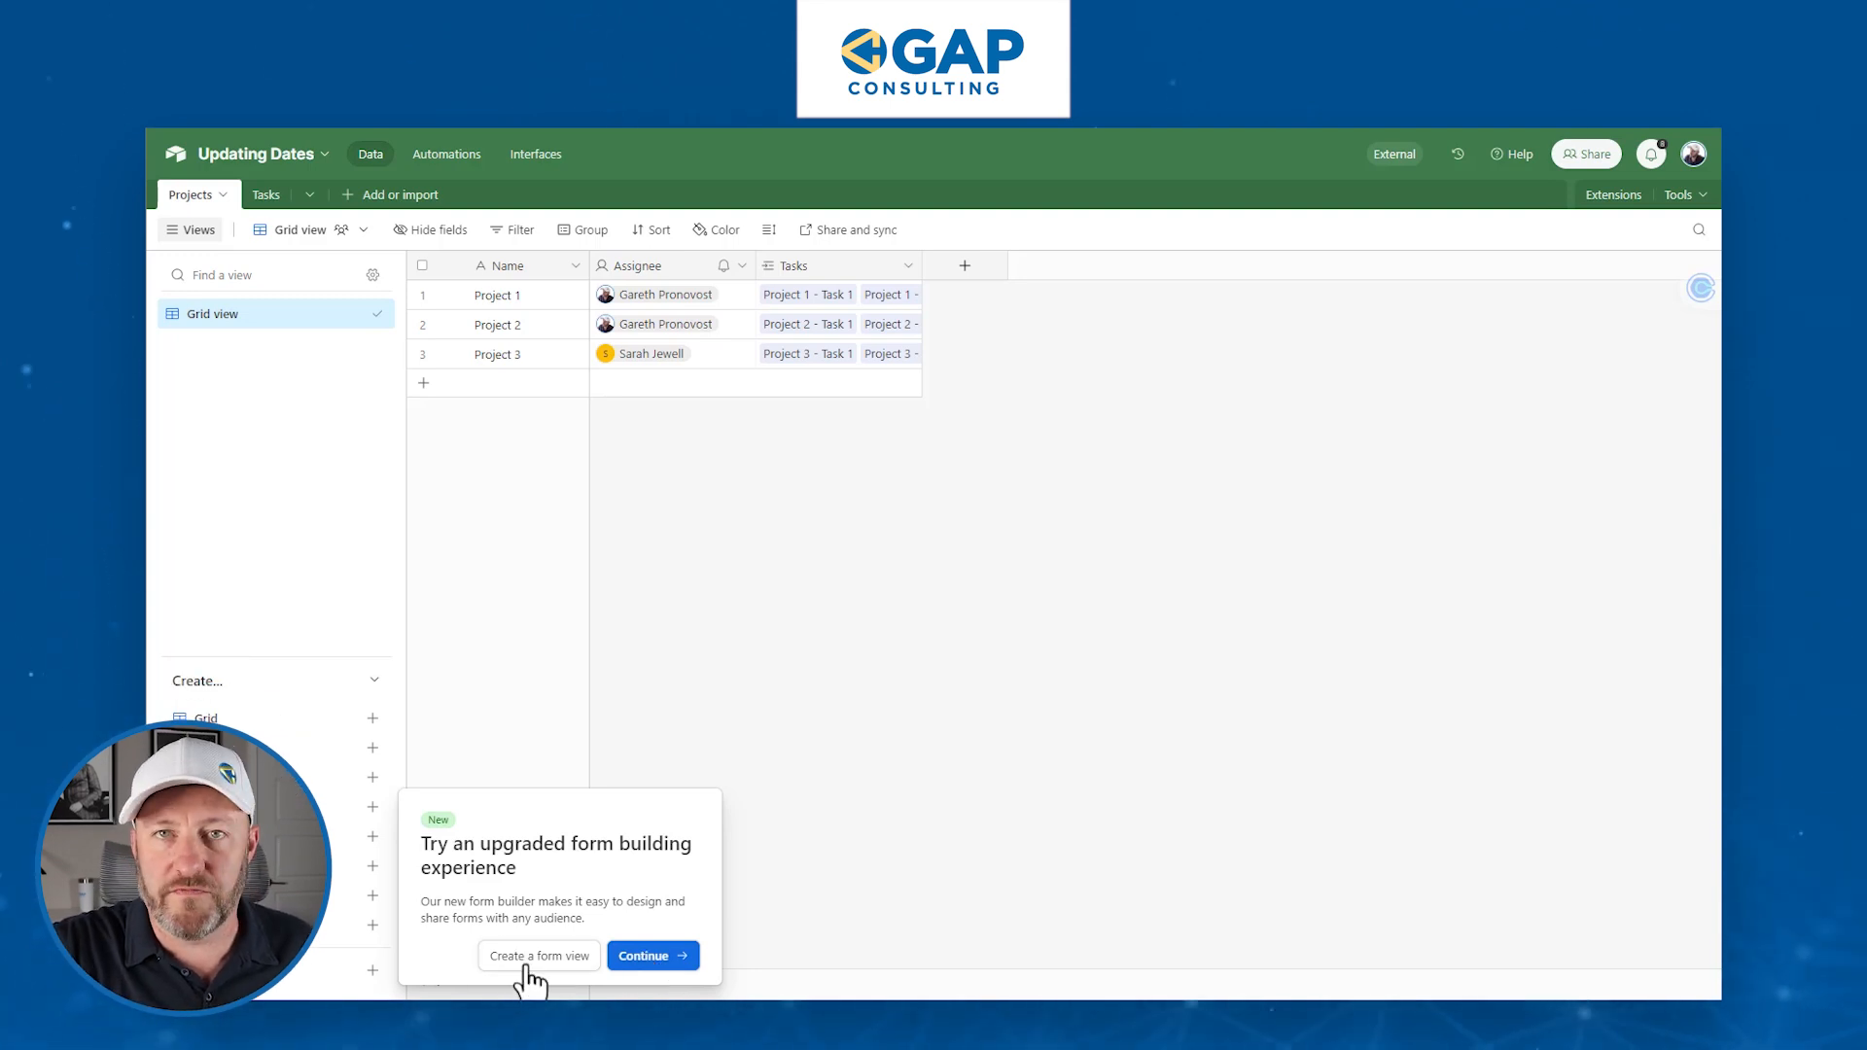
- In the upgraded form builder, show the Assignee field and keep Tasks hidden
left_click(650, 961)
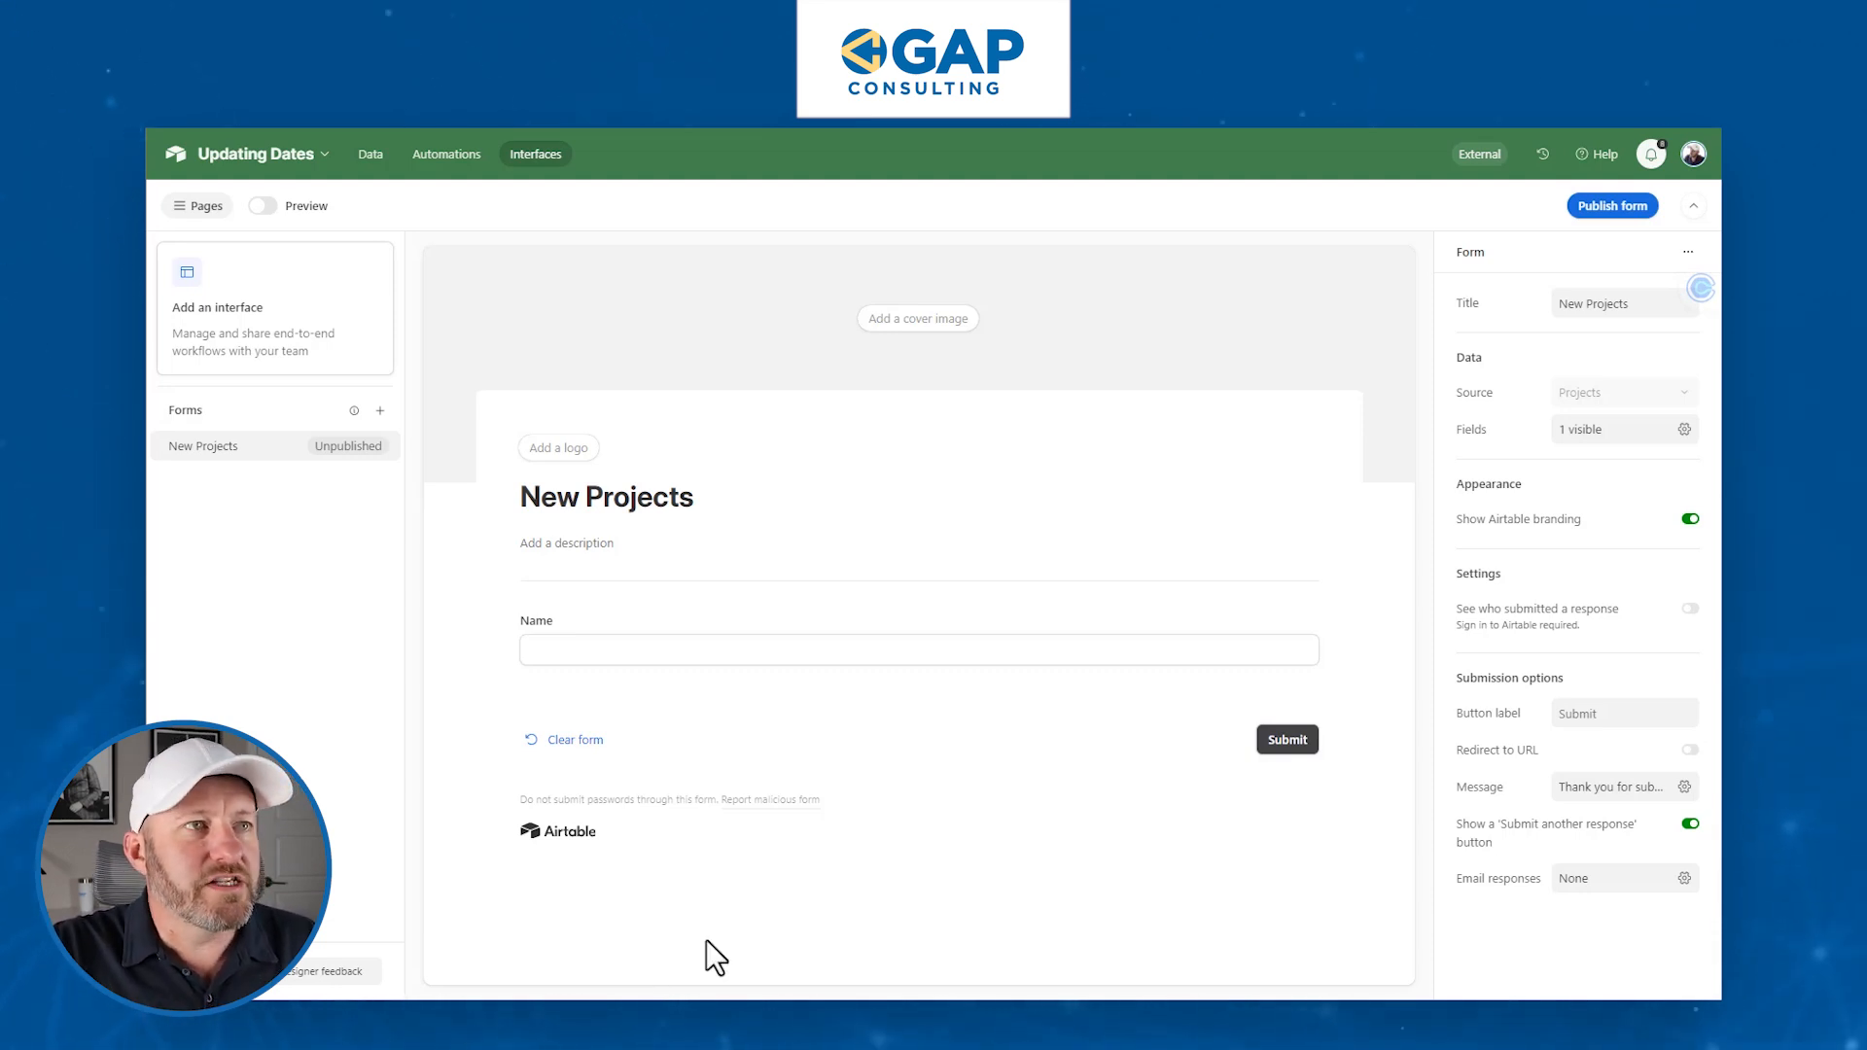
left_click(1592, 436)
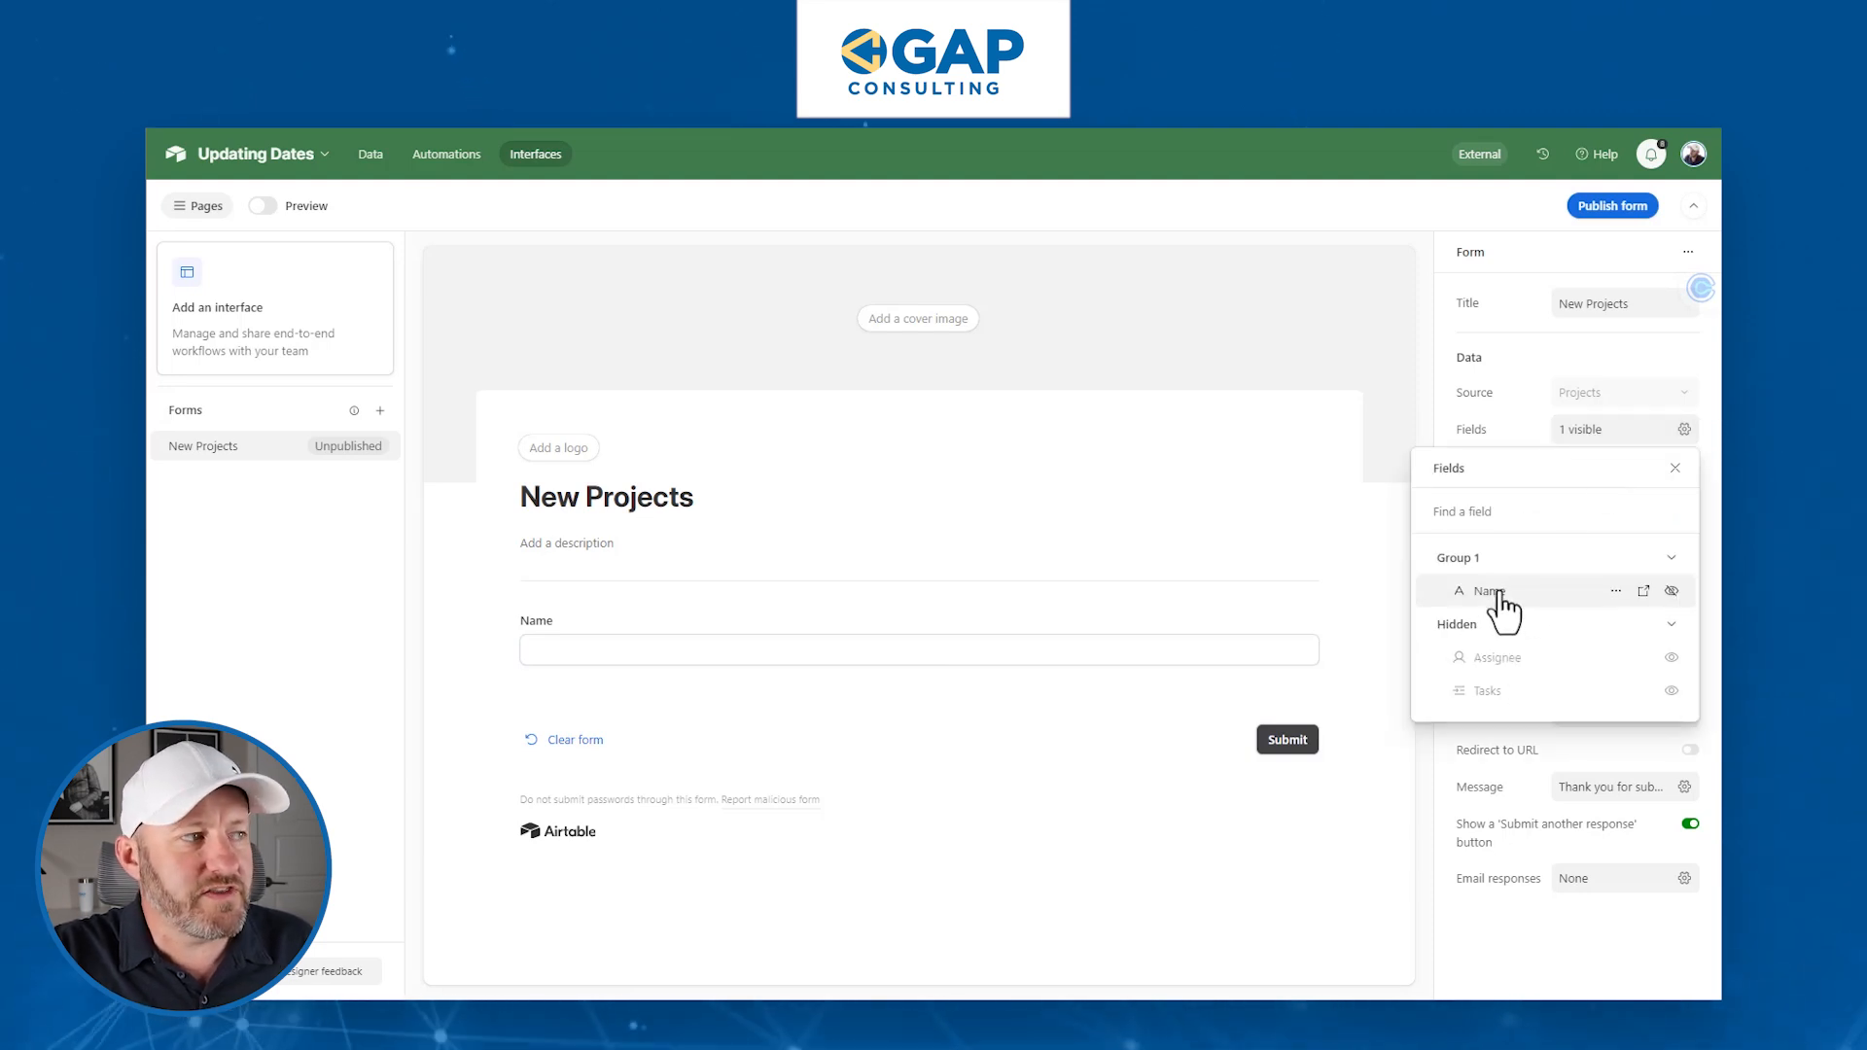
left_click(1671, 658)
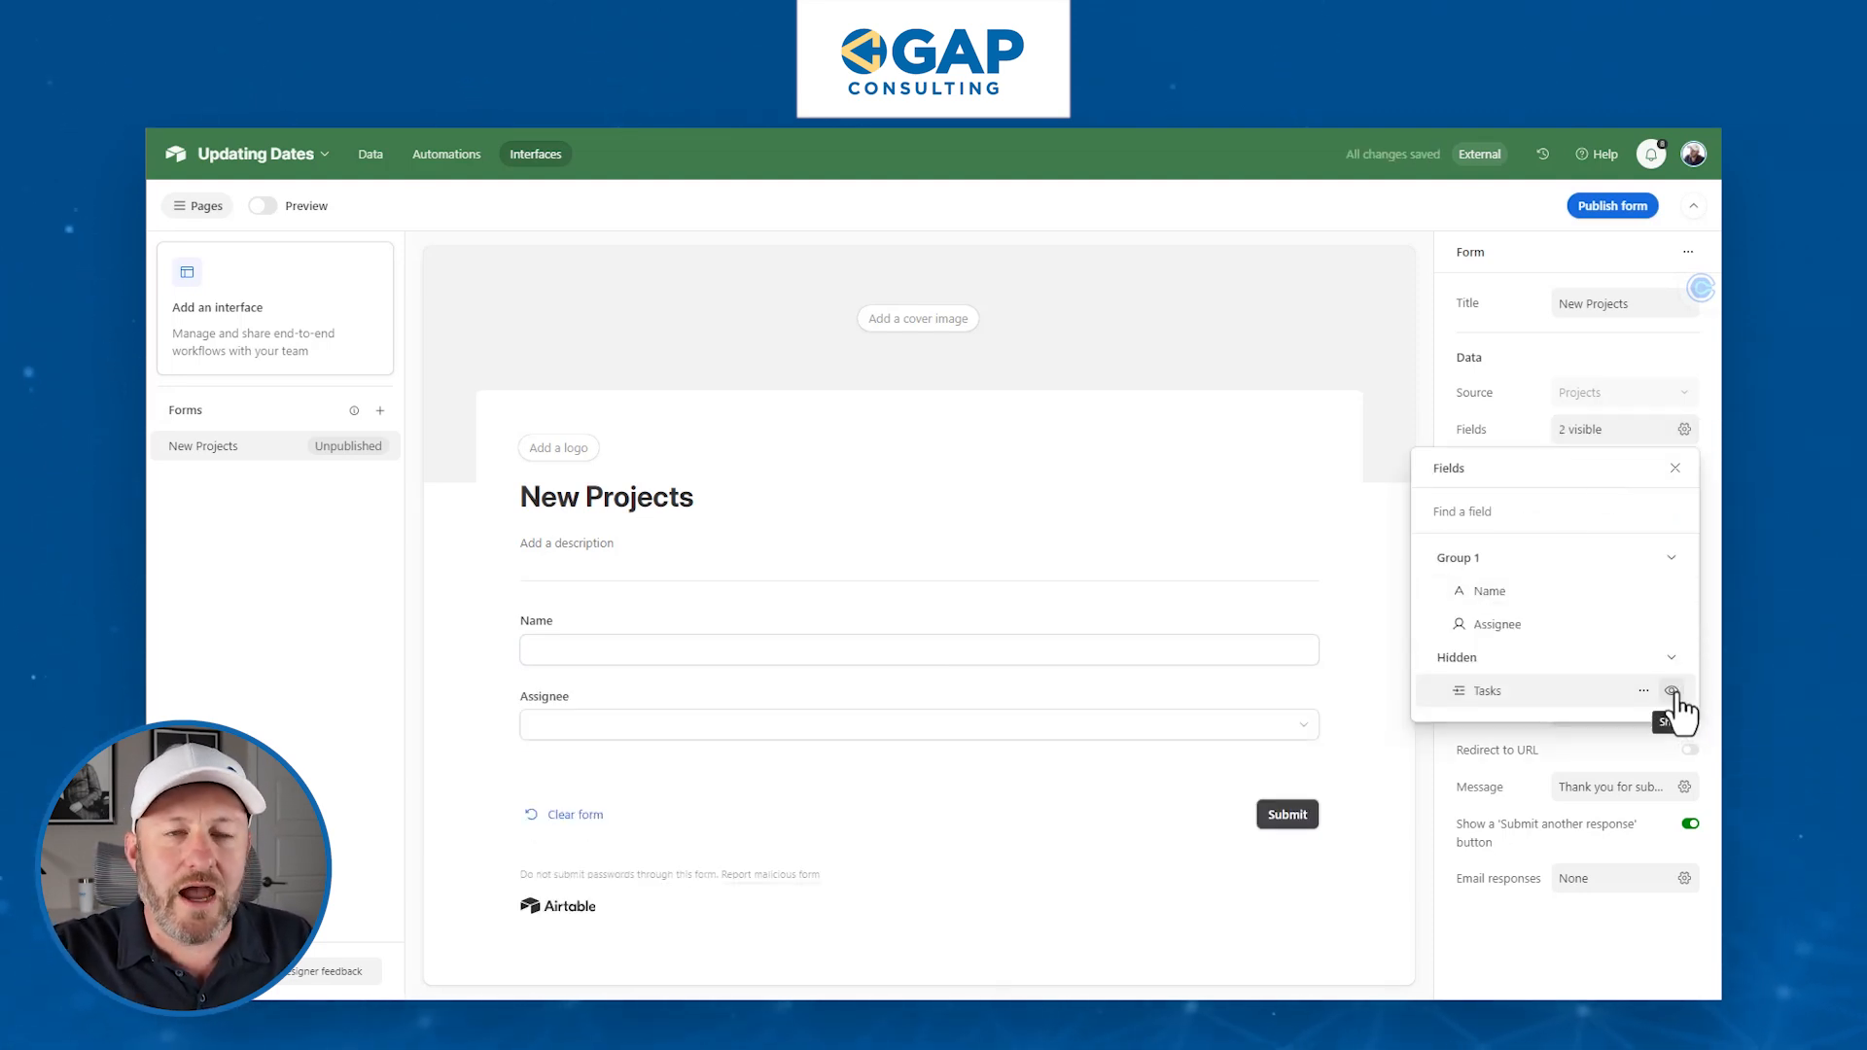
left_click(1671, 691)
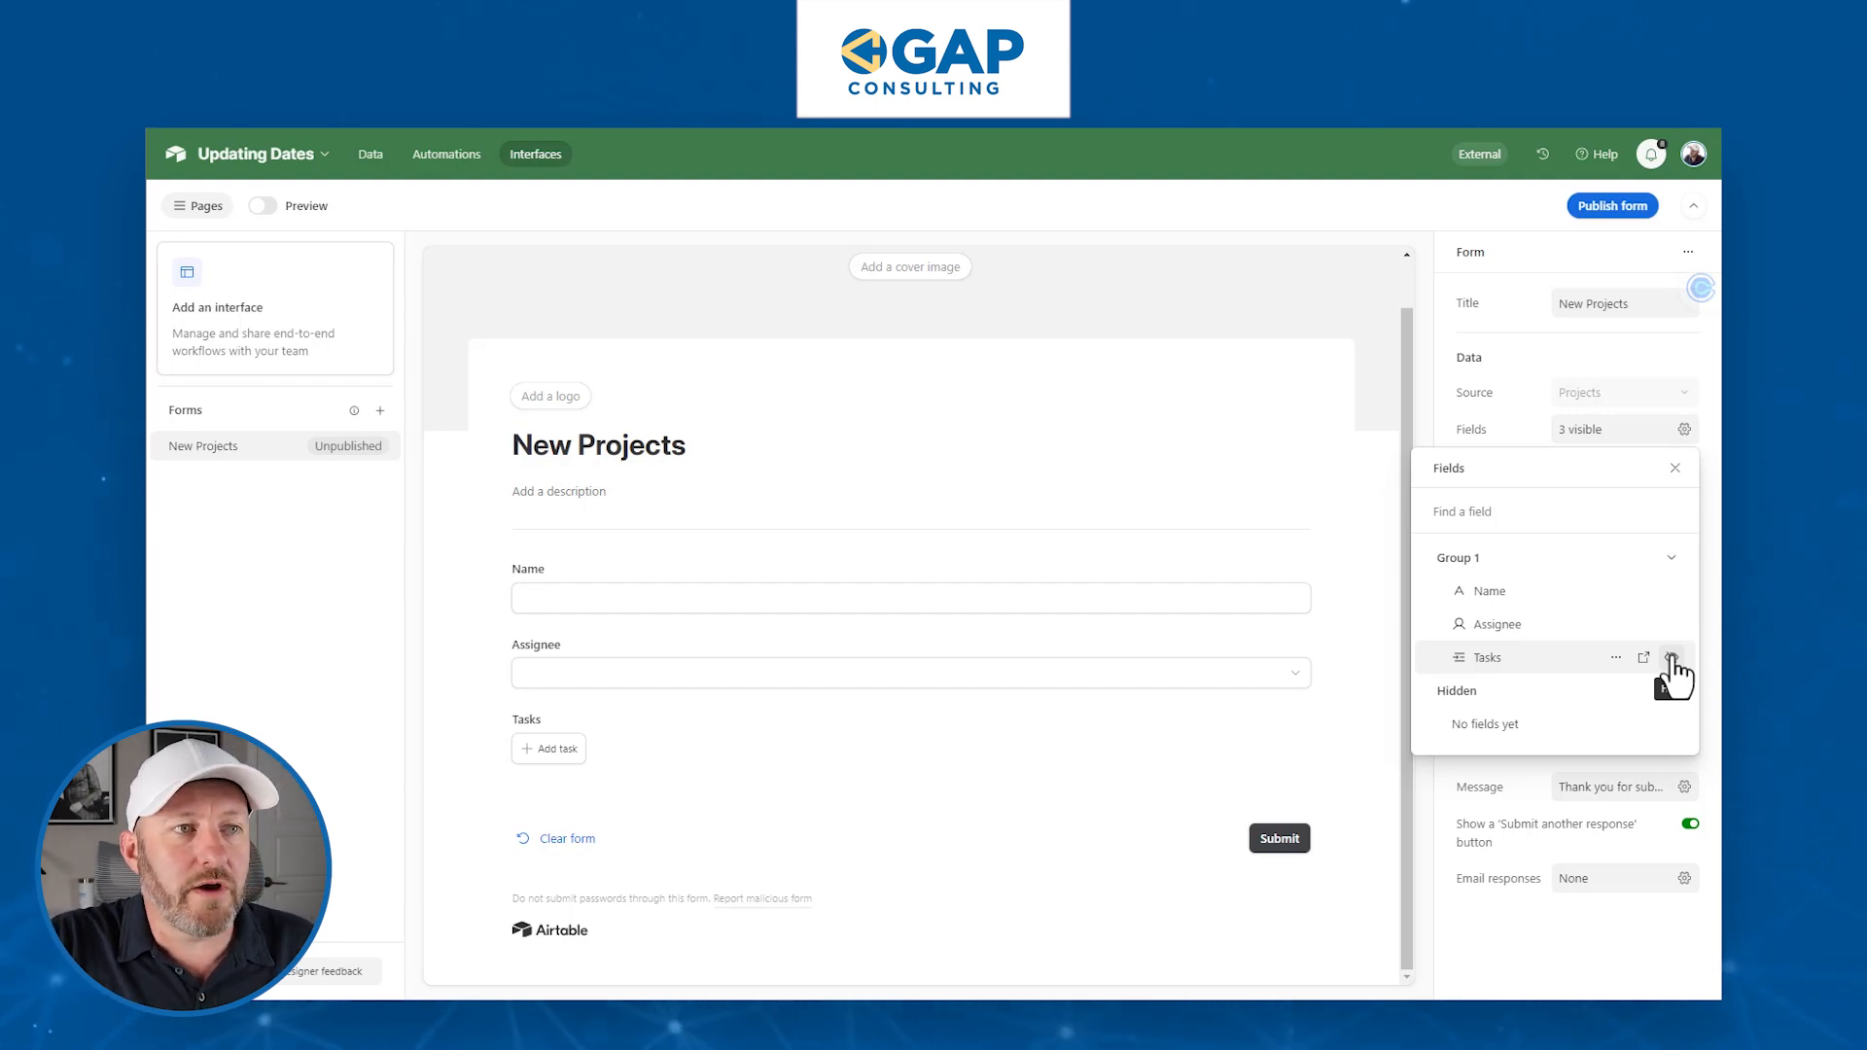
left_click(1671, 658)
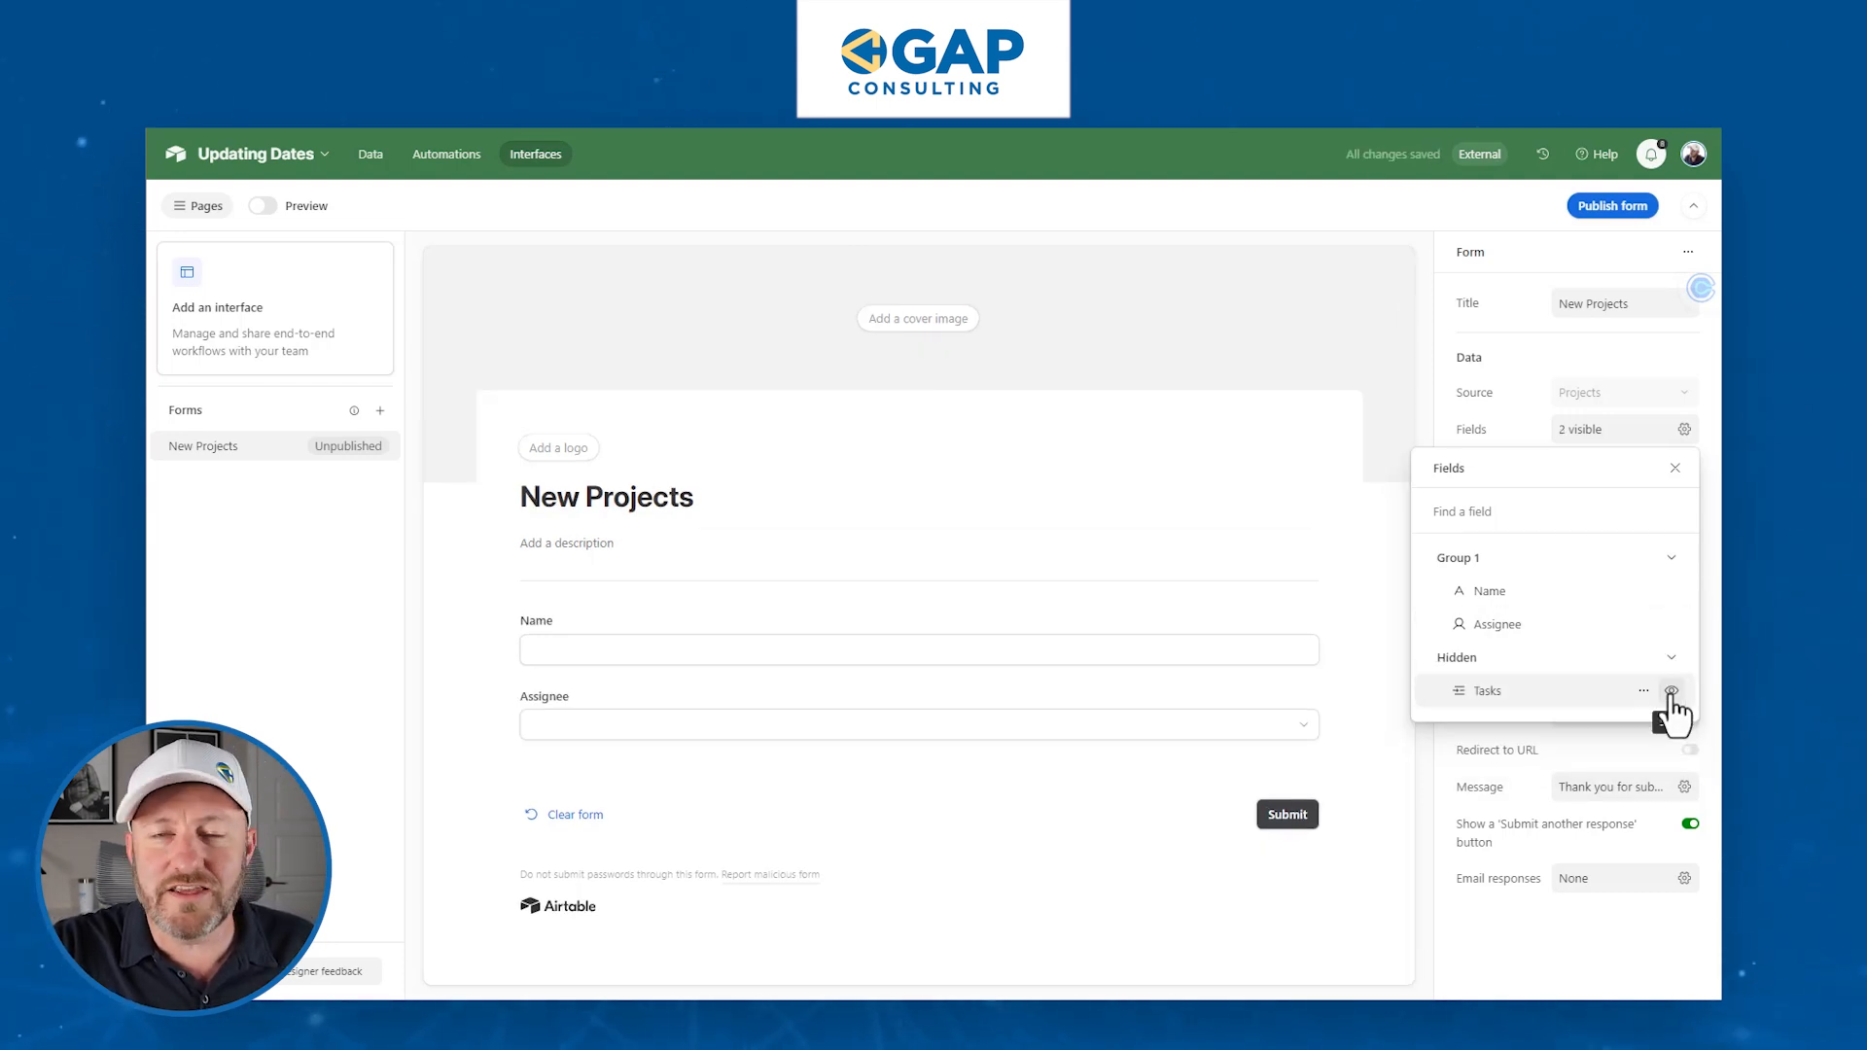
left_click(1671, 690)
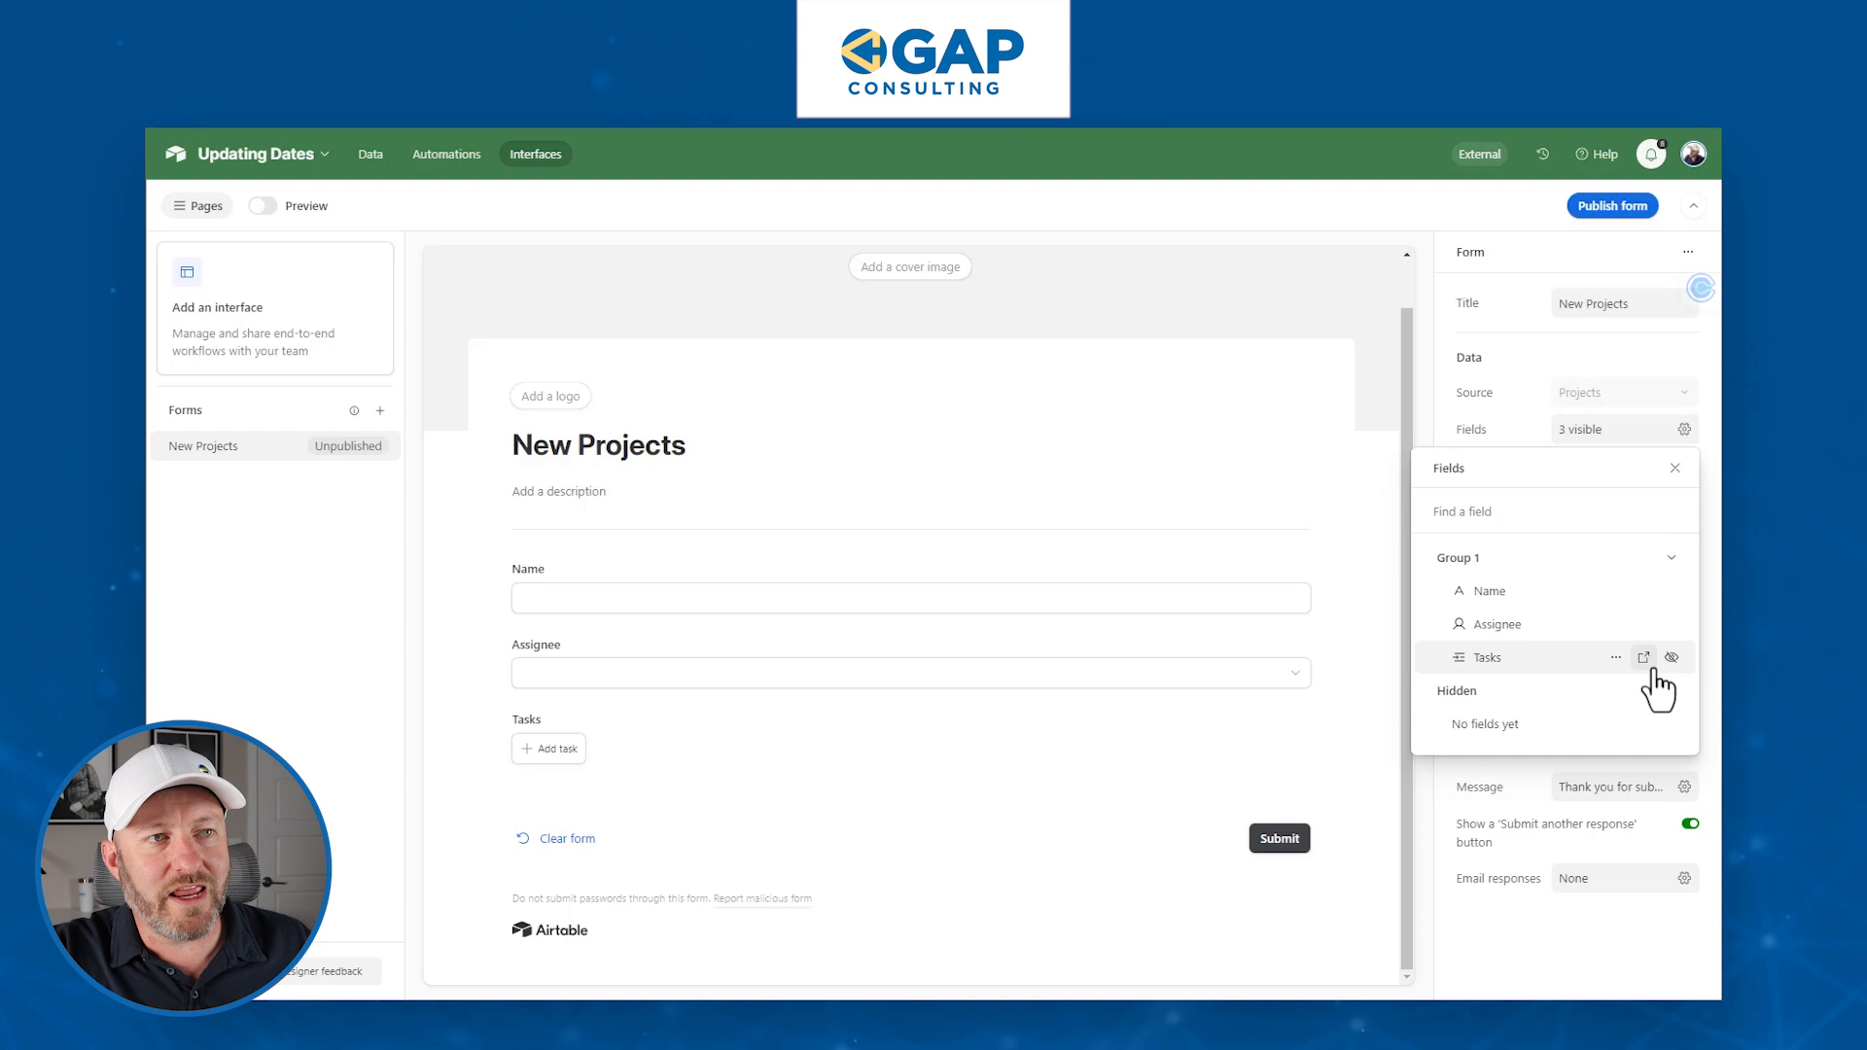
left_click(1672, 658)
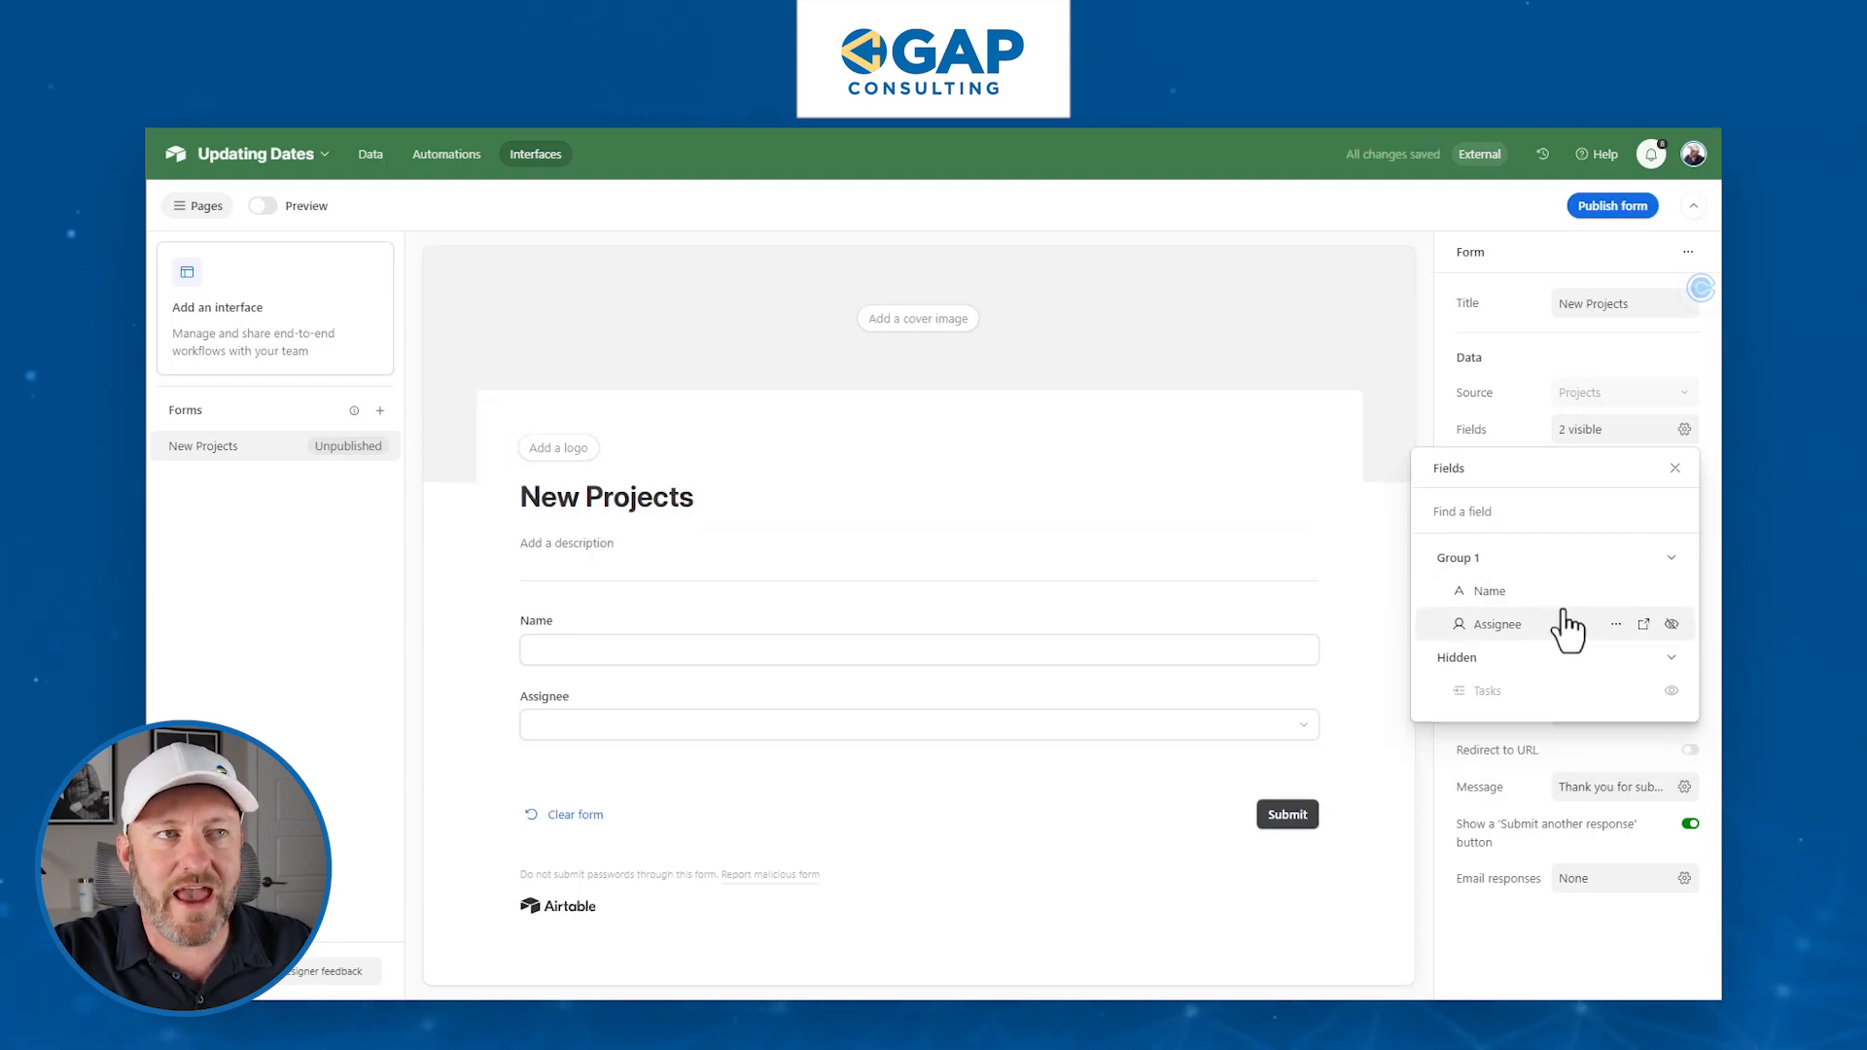
left_click(1675, 467)
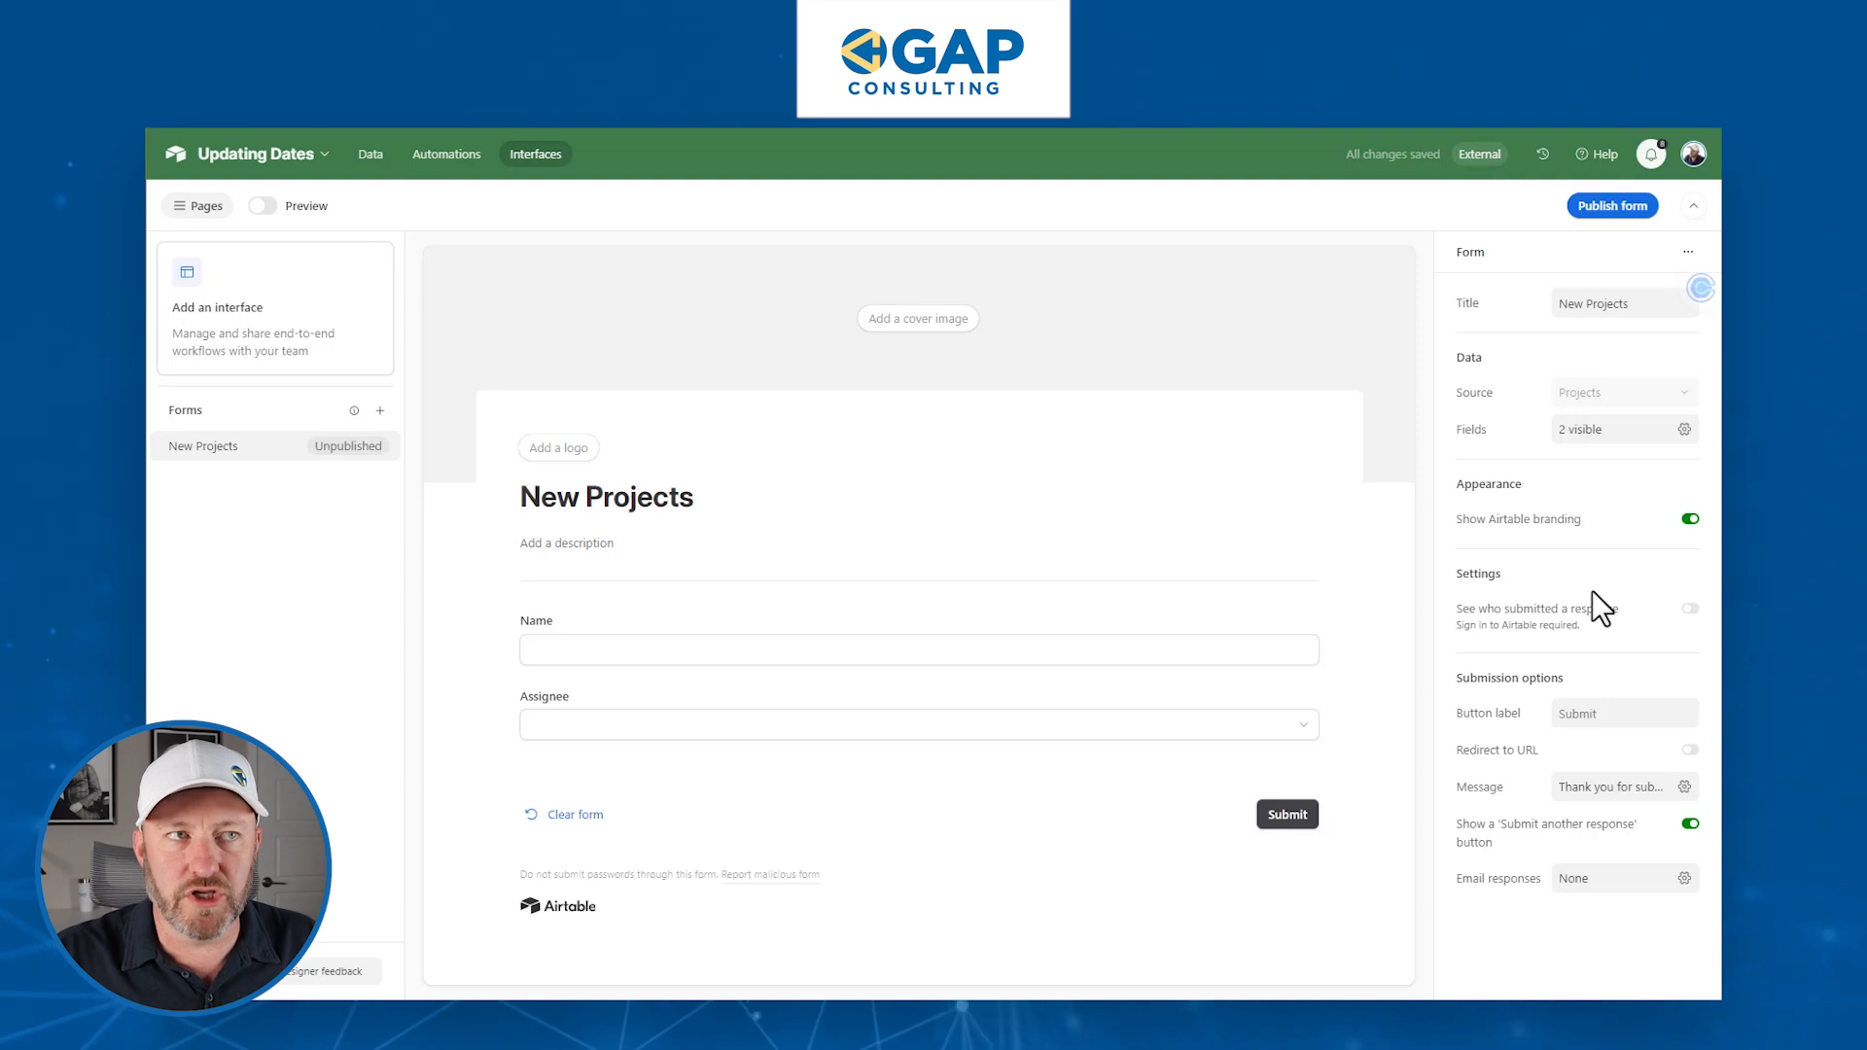
- Publish the form, trying the access options, and settle on 'Anyone on the web' sharing
left_click(1606, 208)
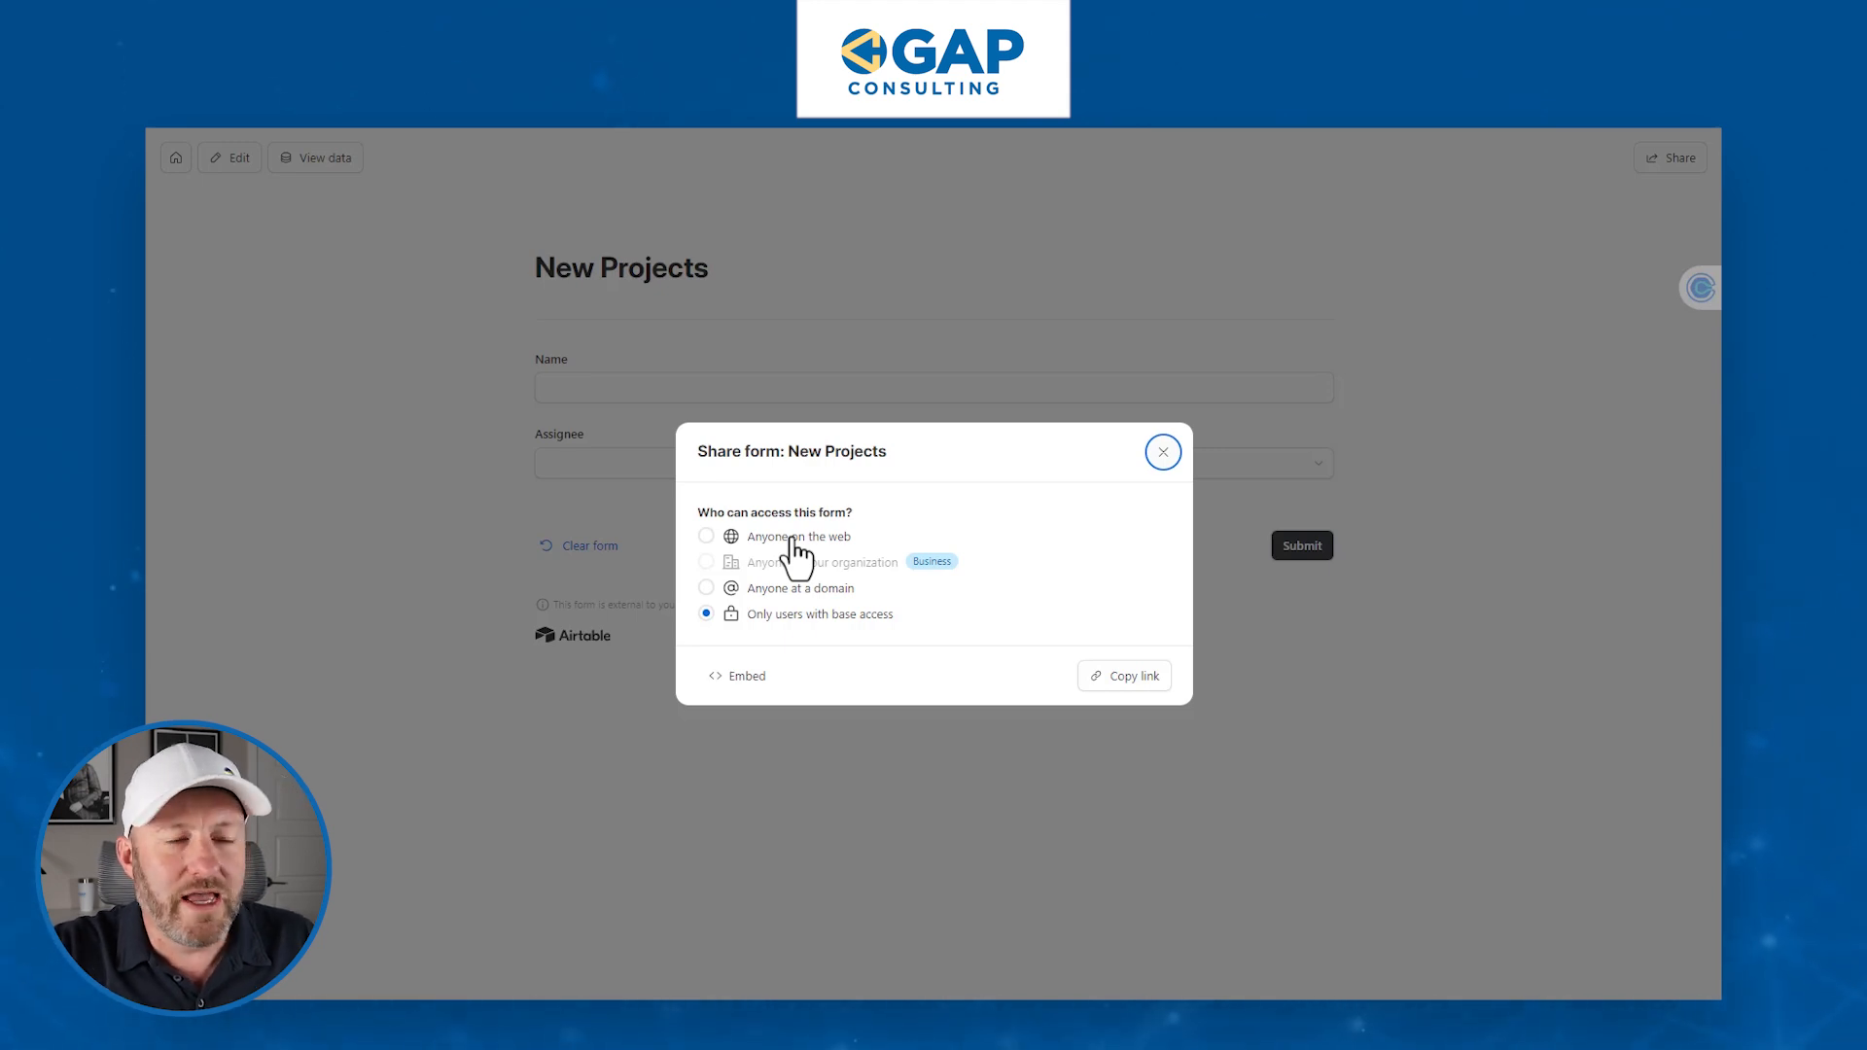
left_click(796, 539)
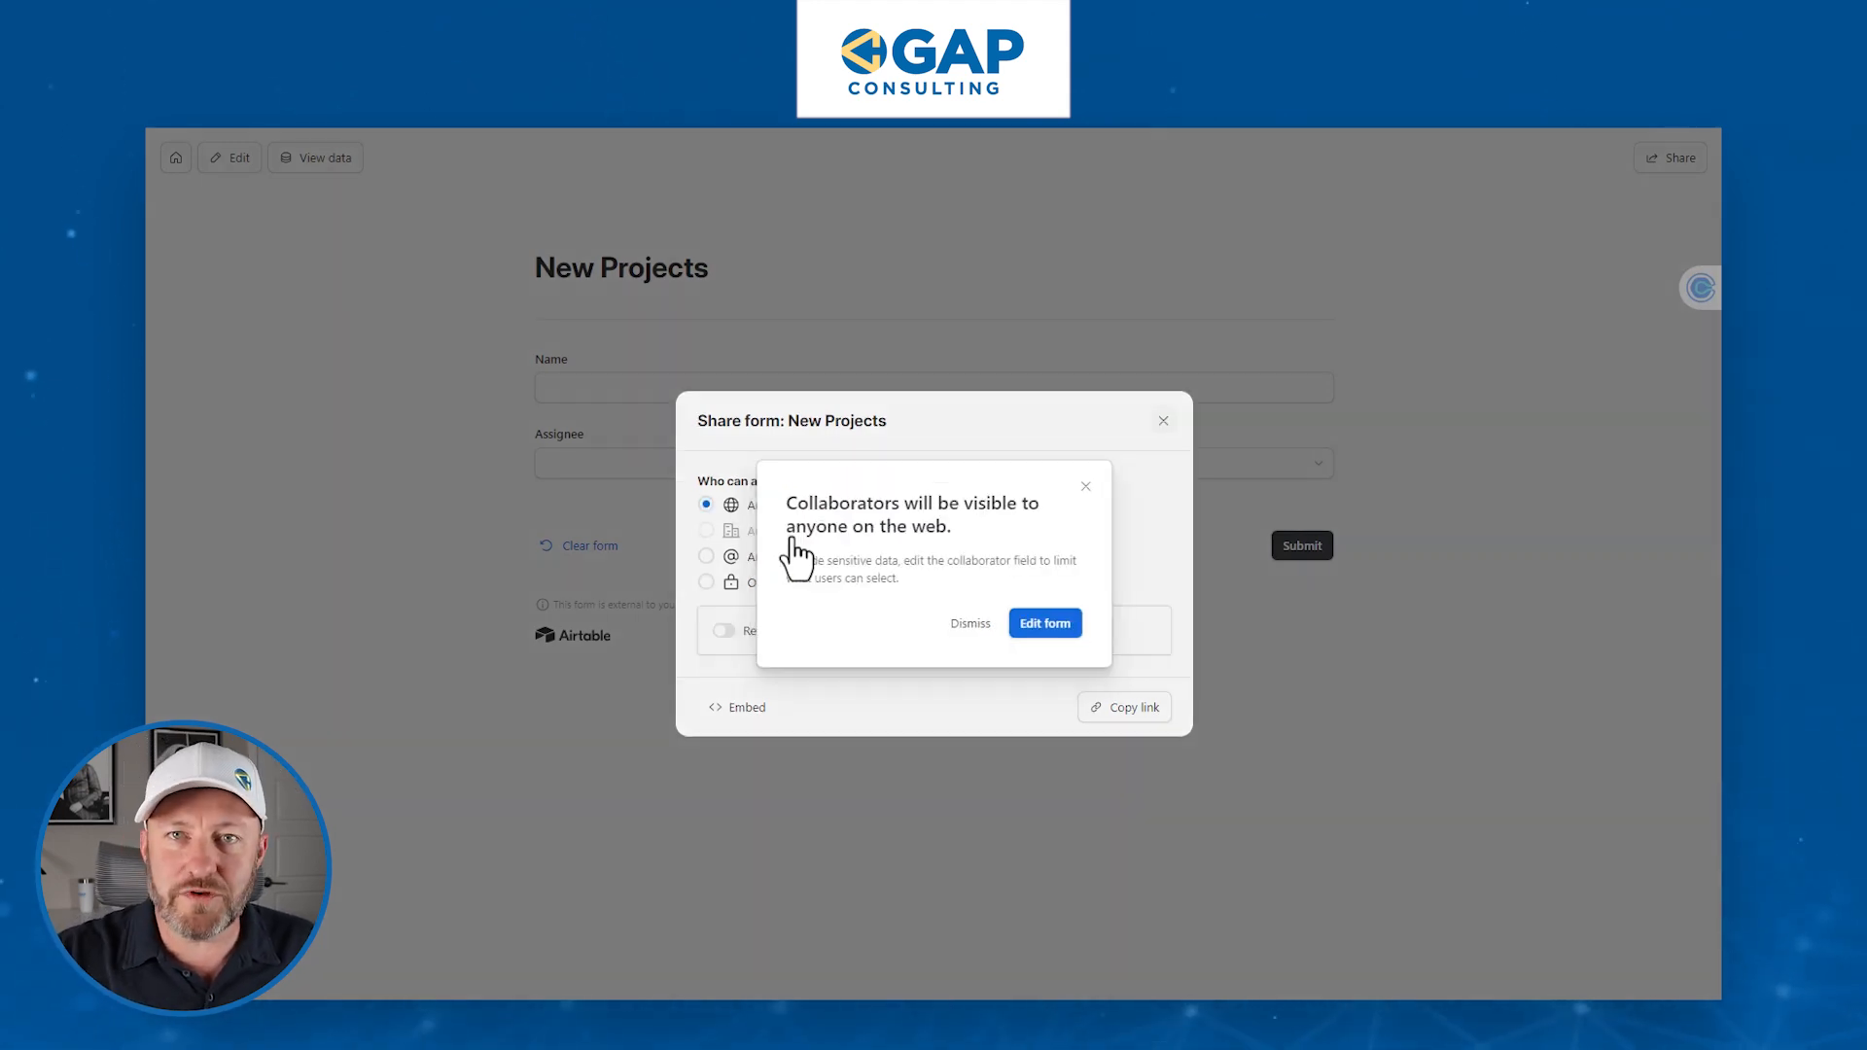
left_click(1086, 486)
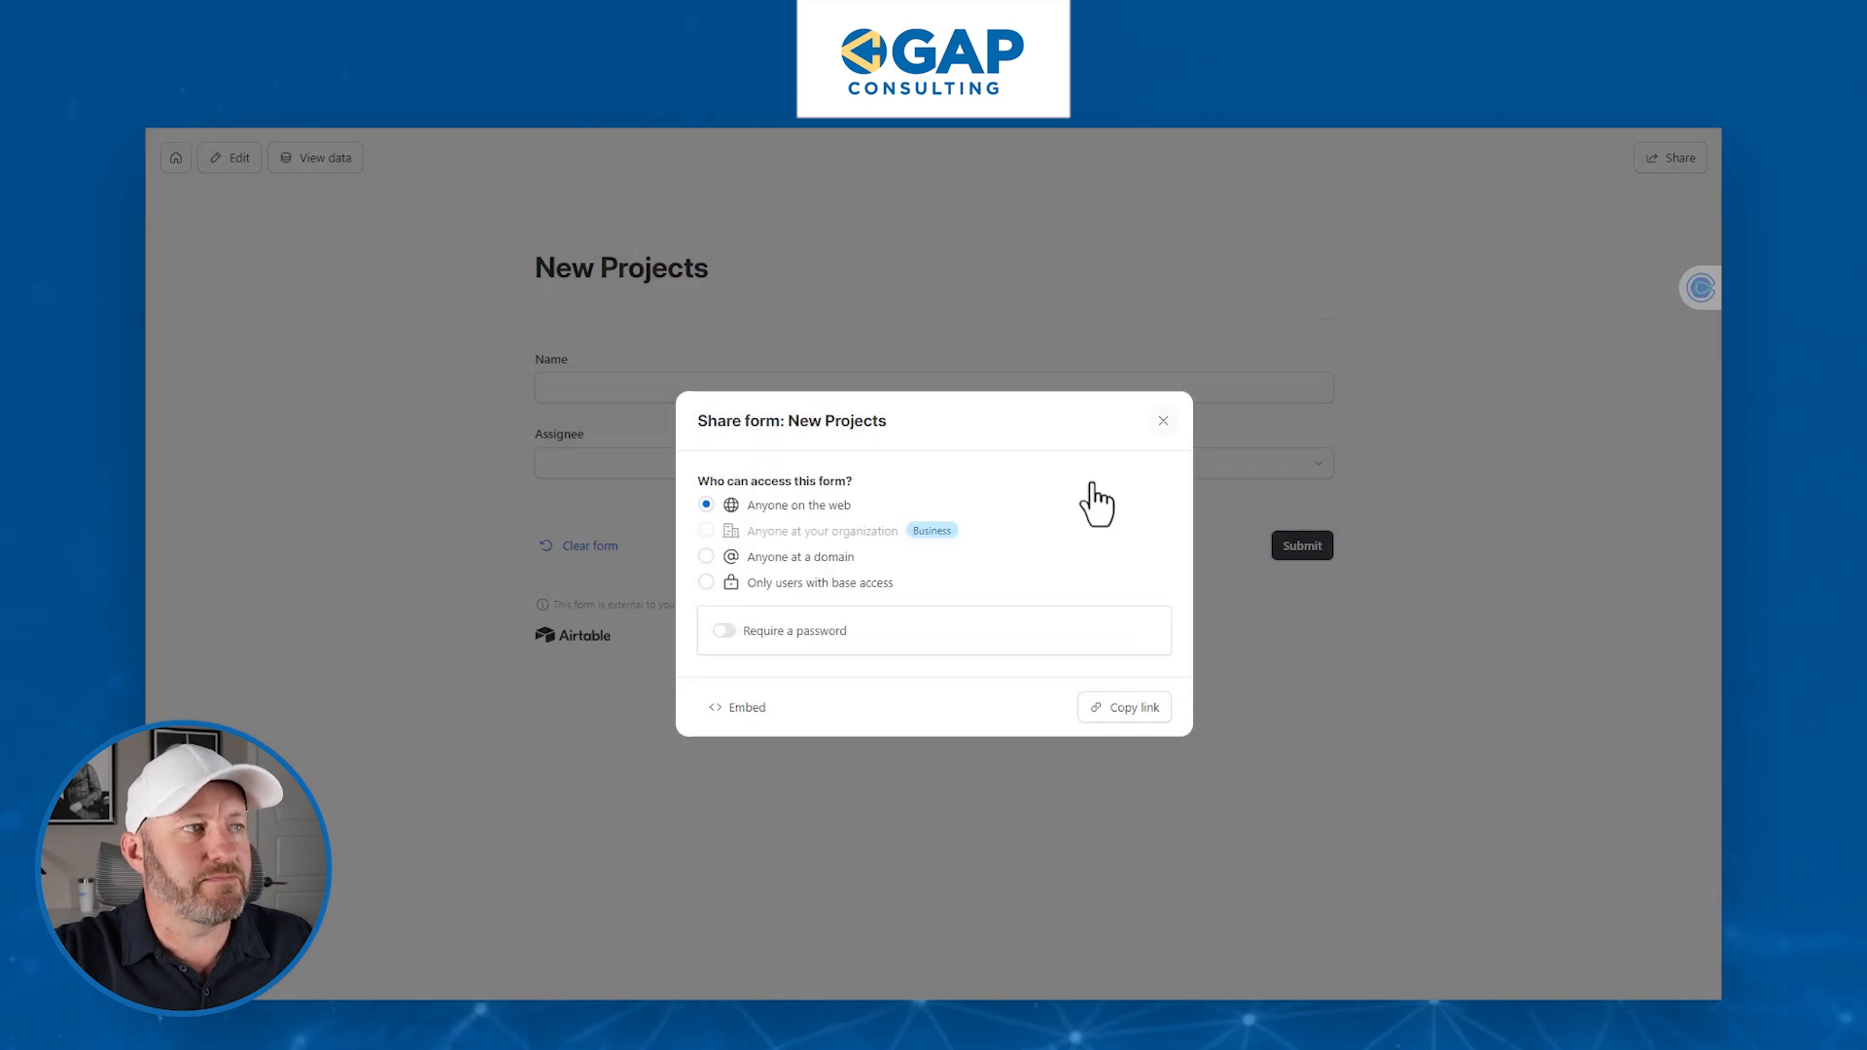
left_click(829, 573)
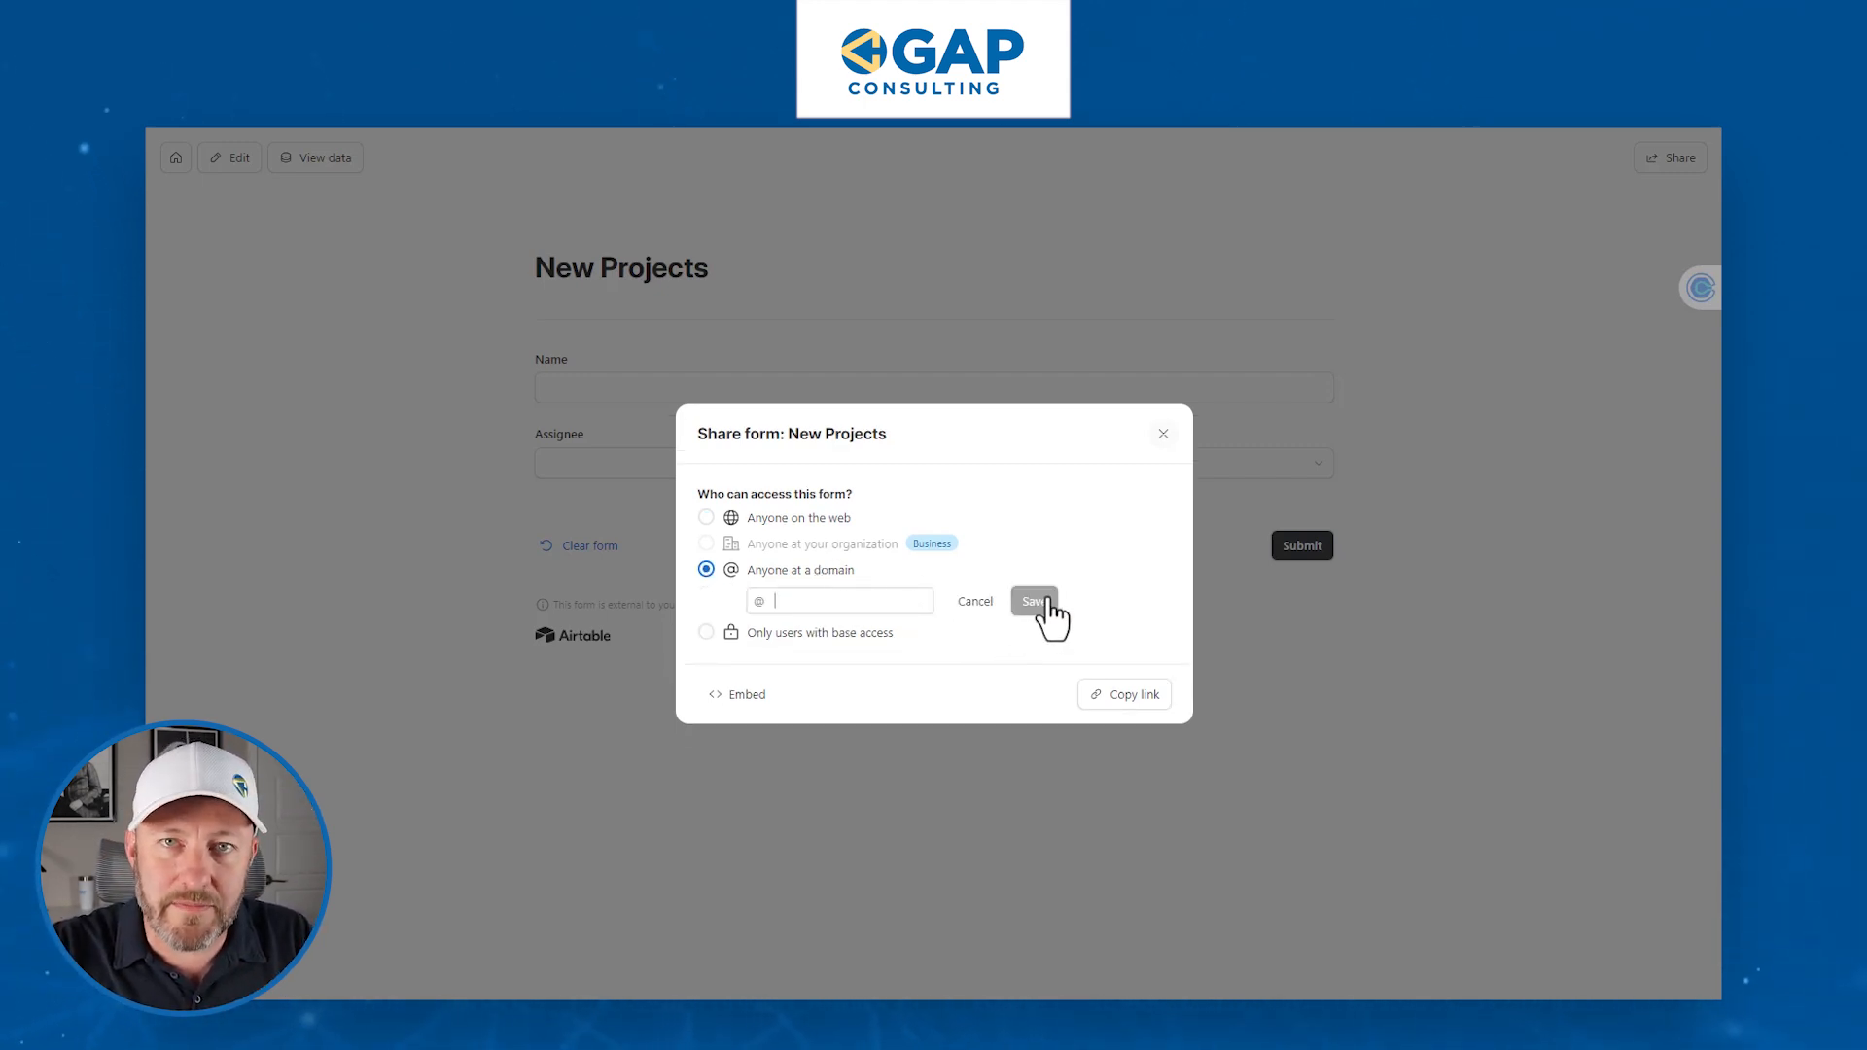
left_click(797, 633)
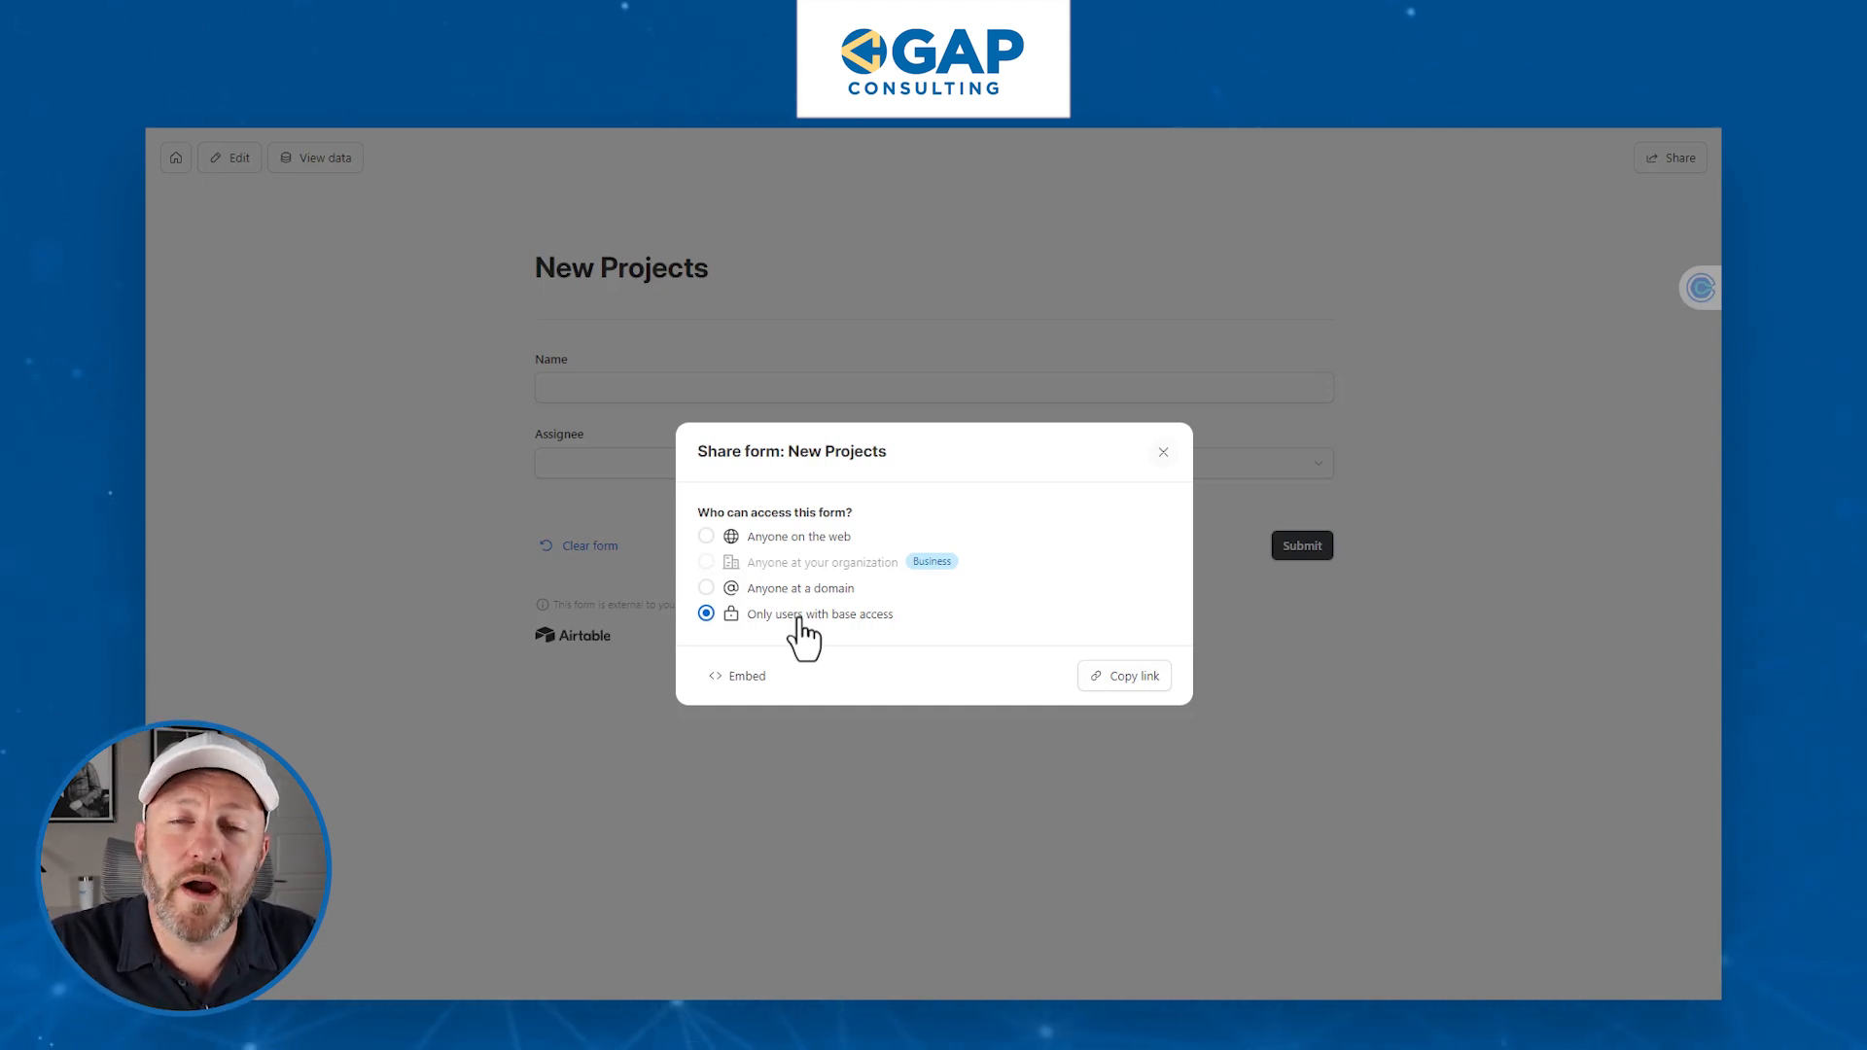
left_click(784, 538)
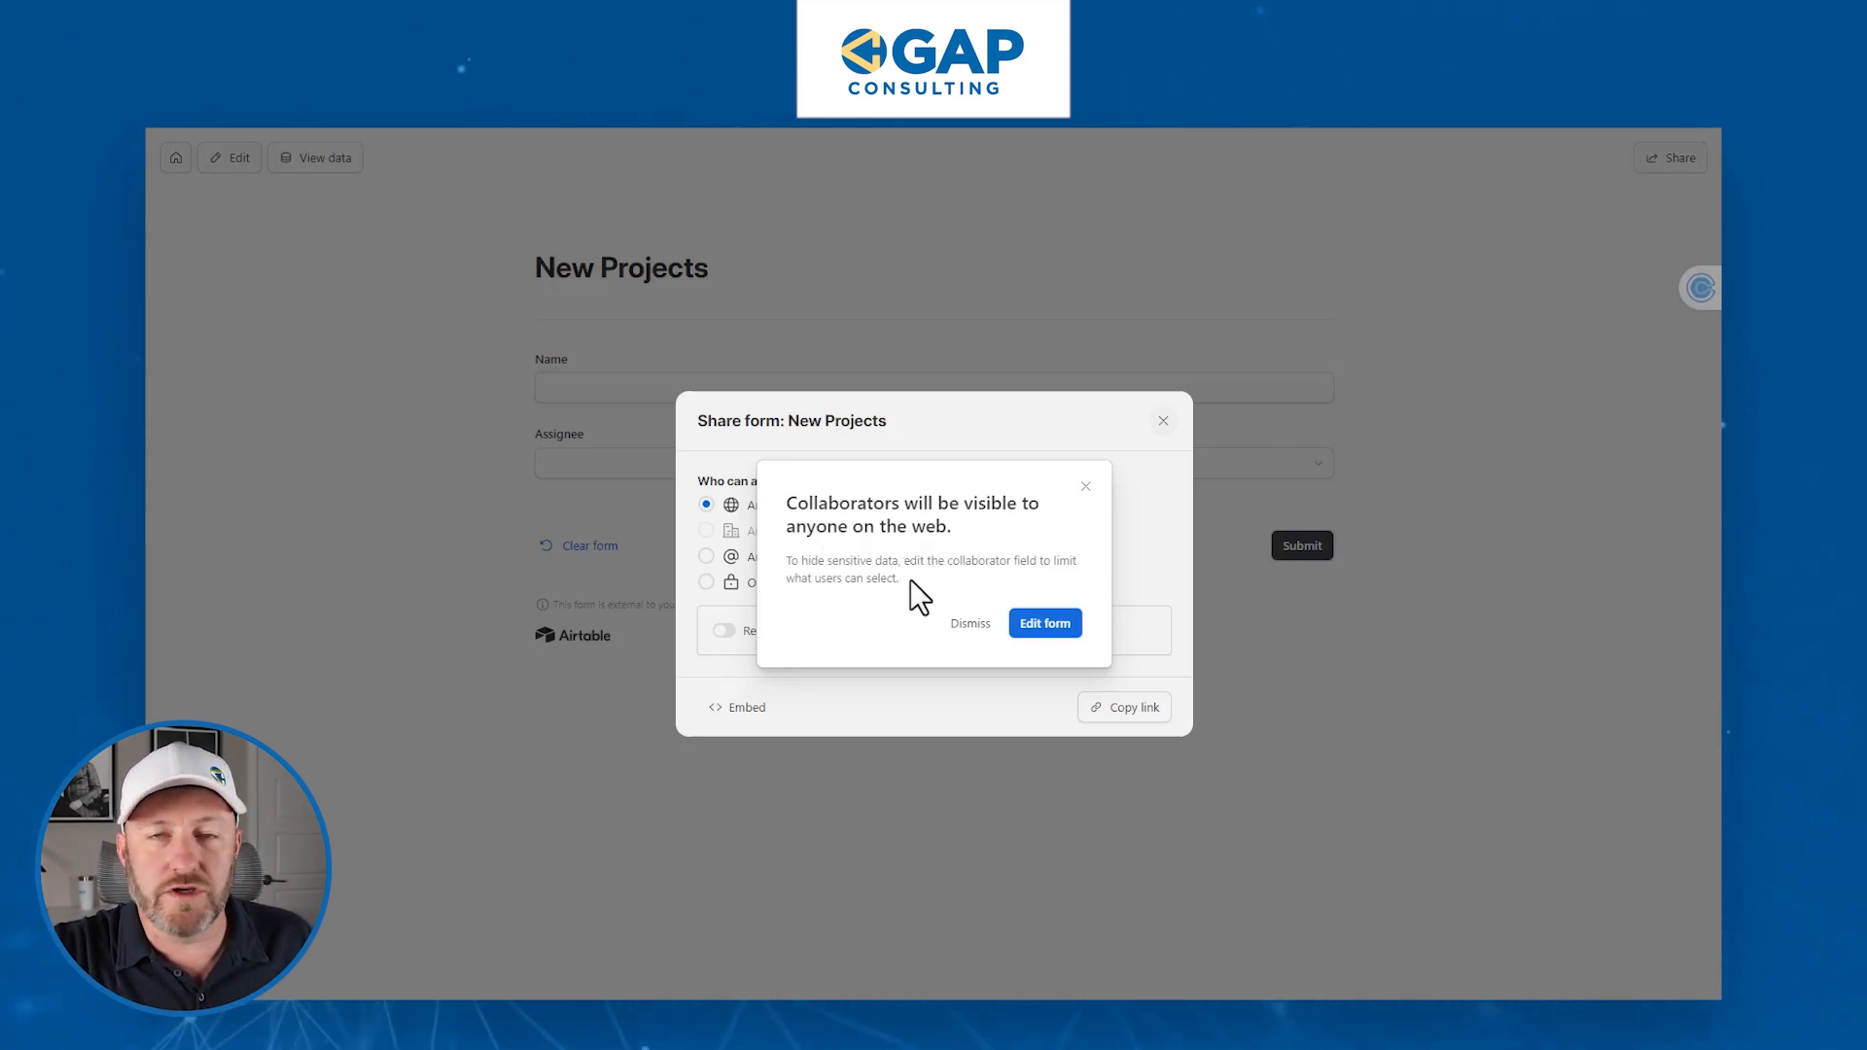
left_click(970, 625)
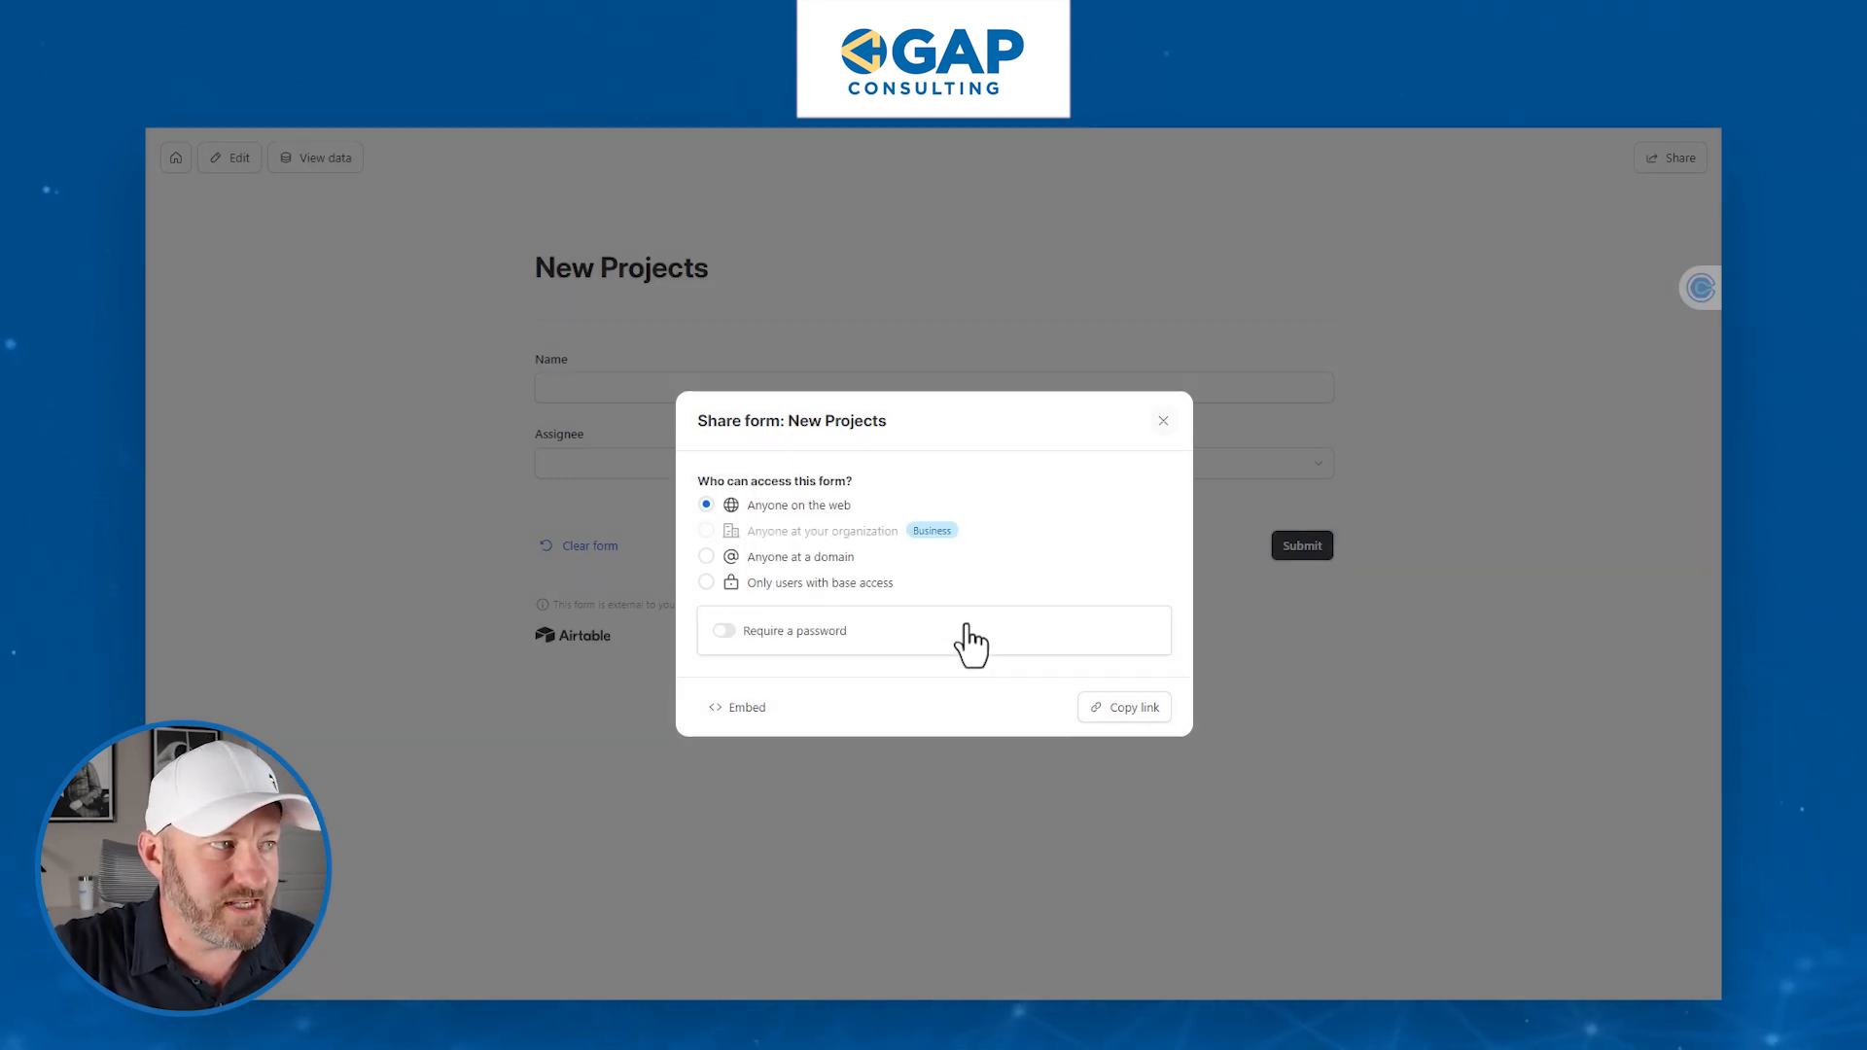
- Copy the form link, then submit a test response for Project 5 with an assignee selected
left_click(1130, 709)
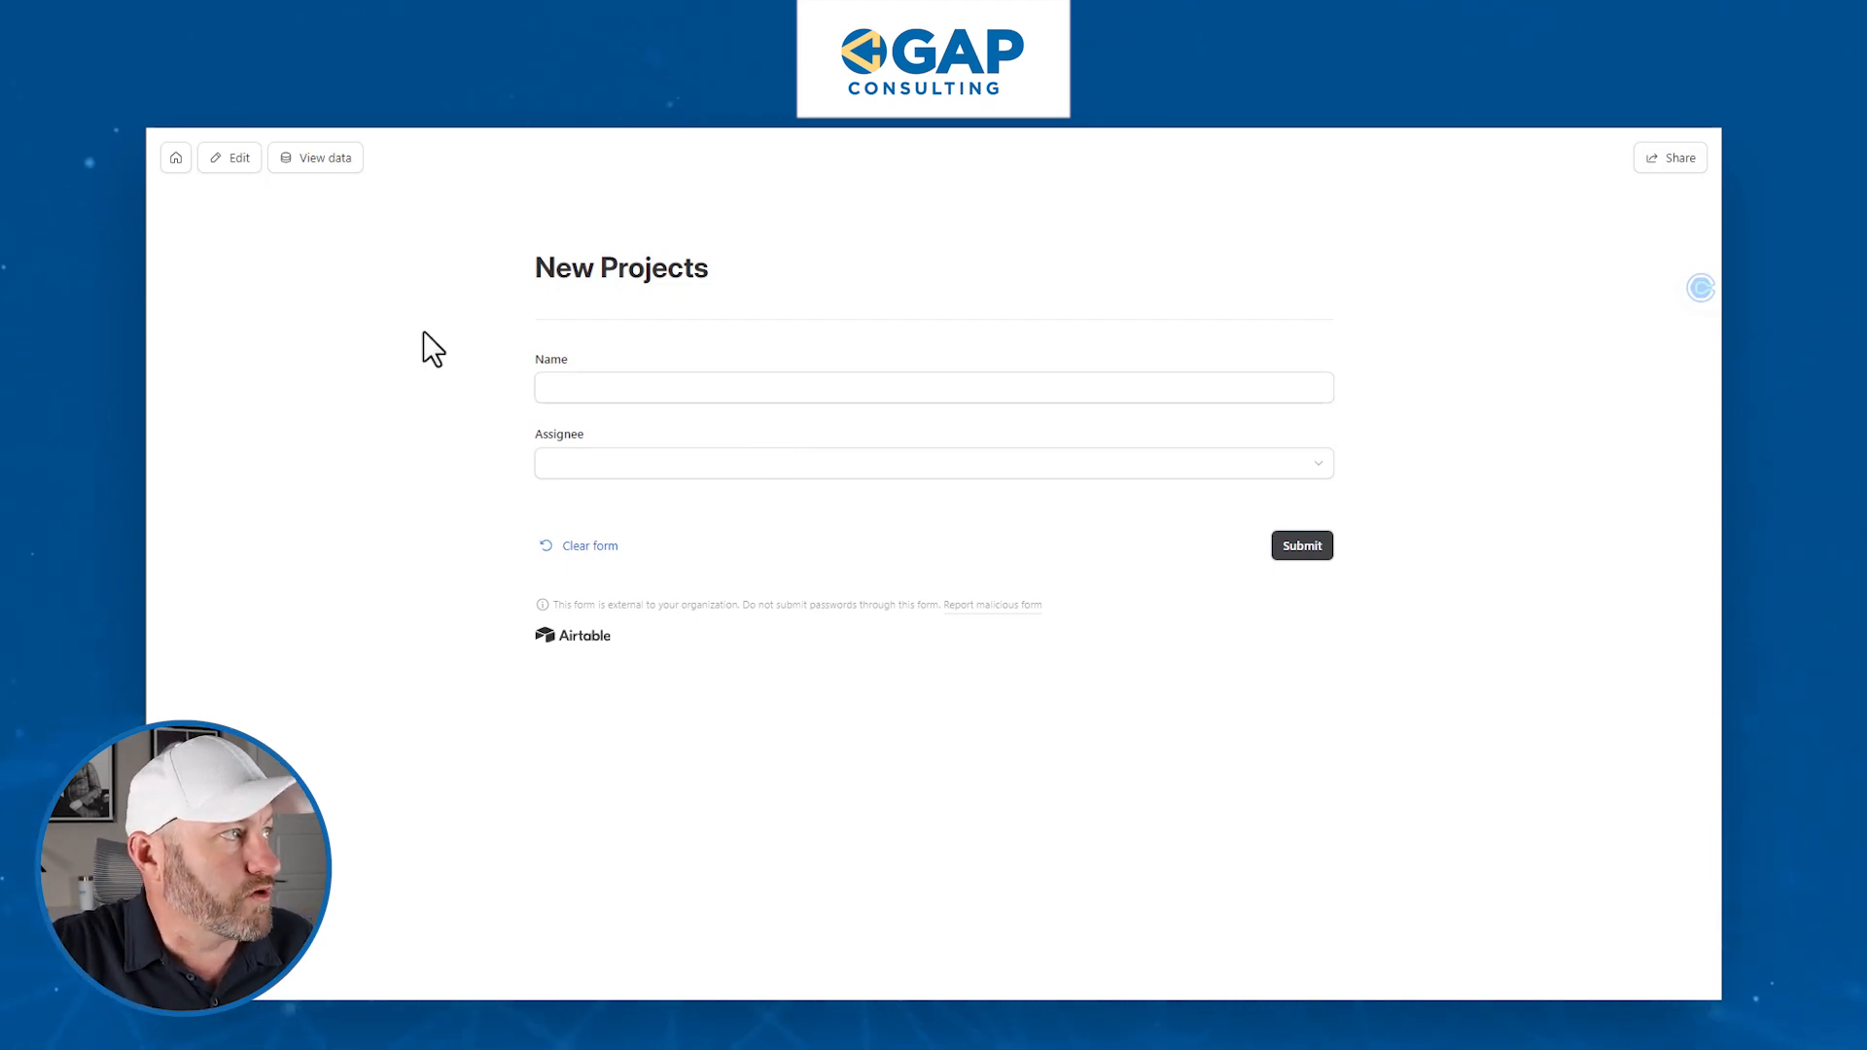
left_click(605, 386)
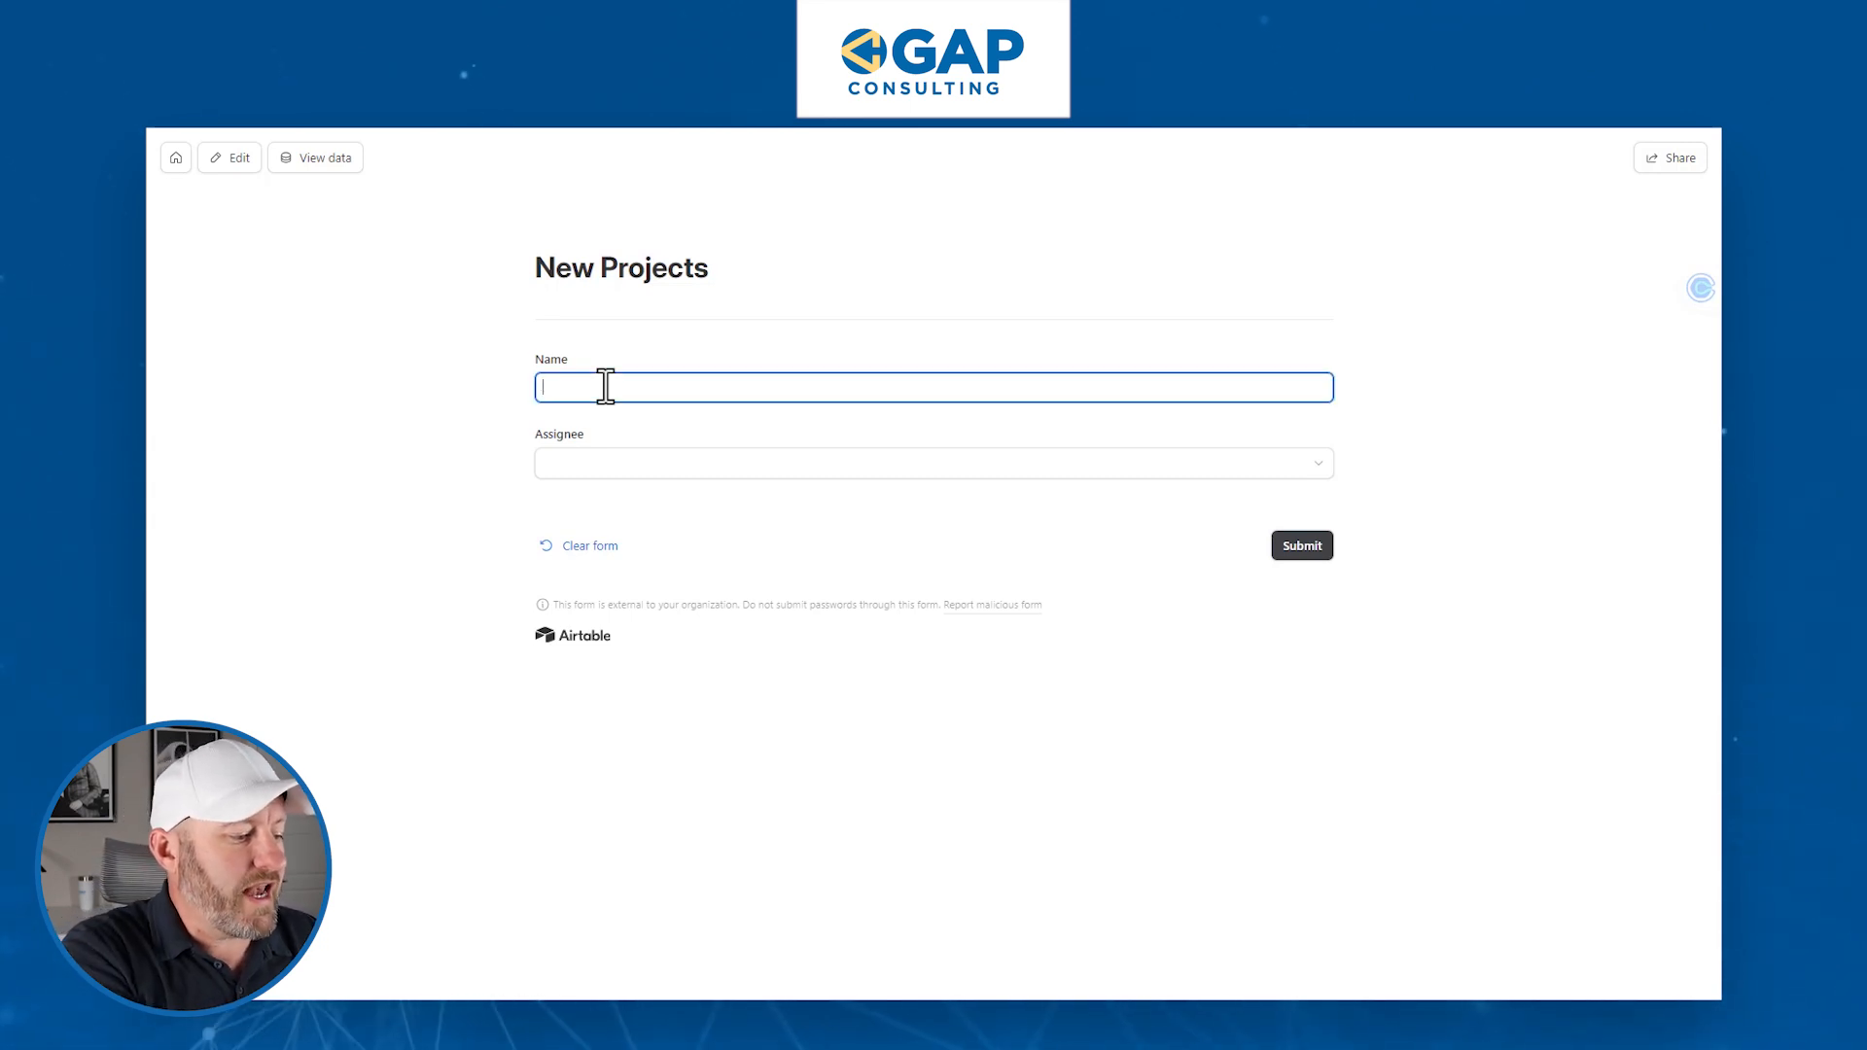
type("Project 5")
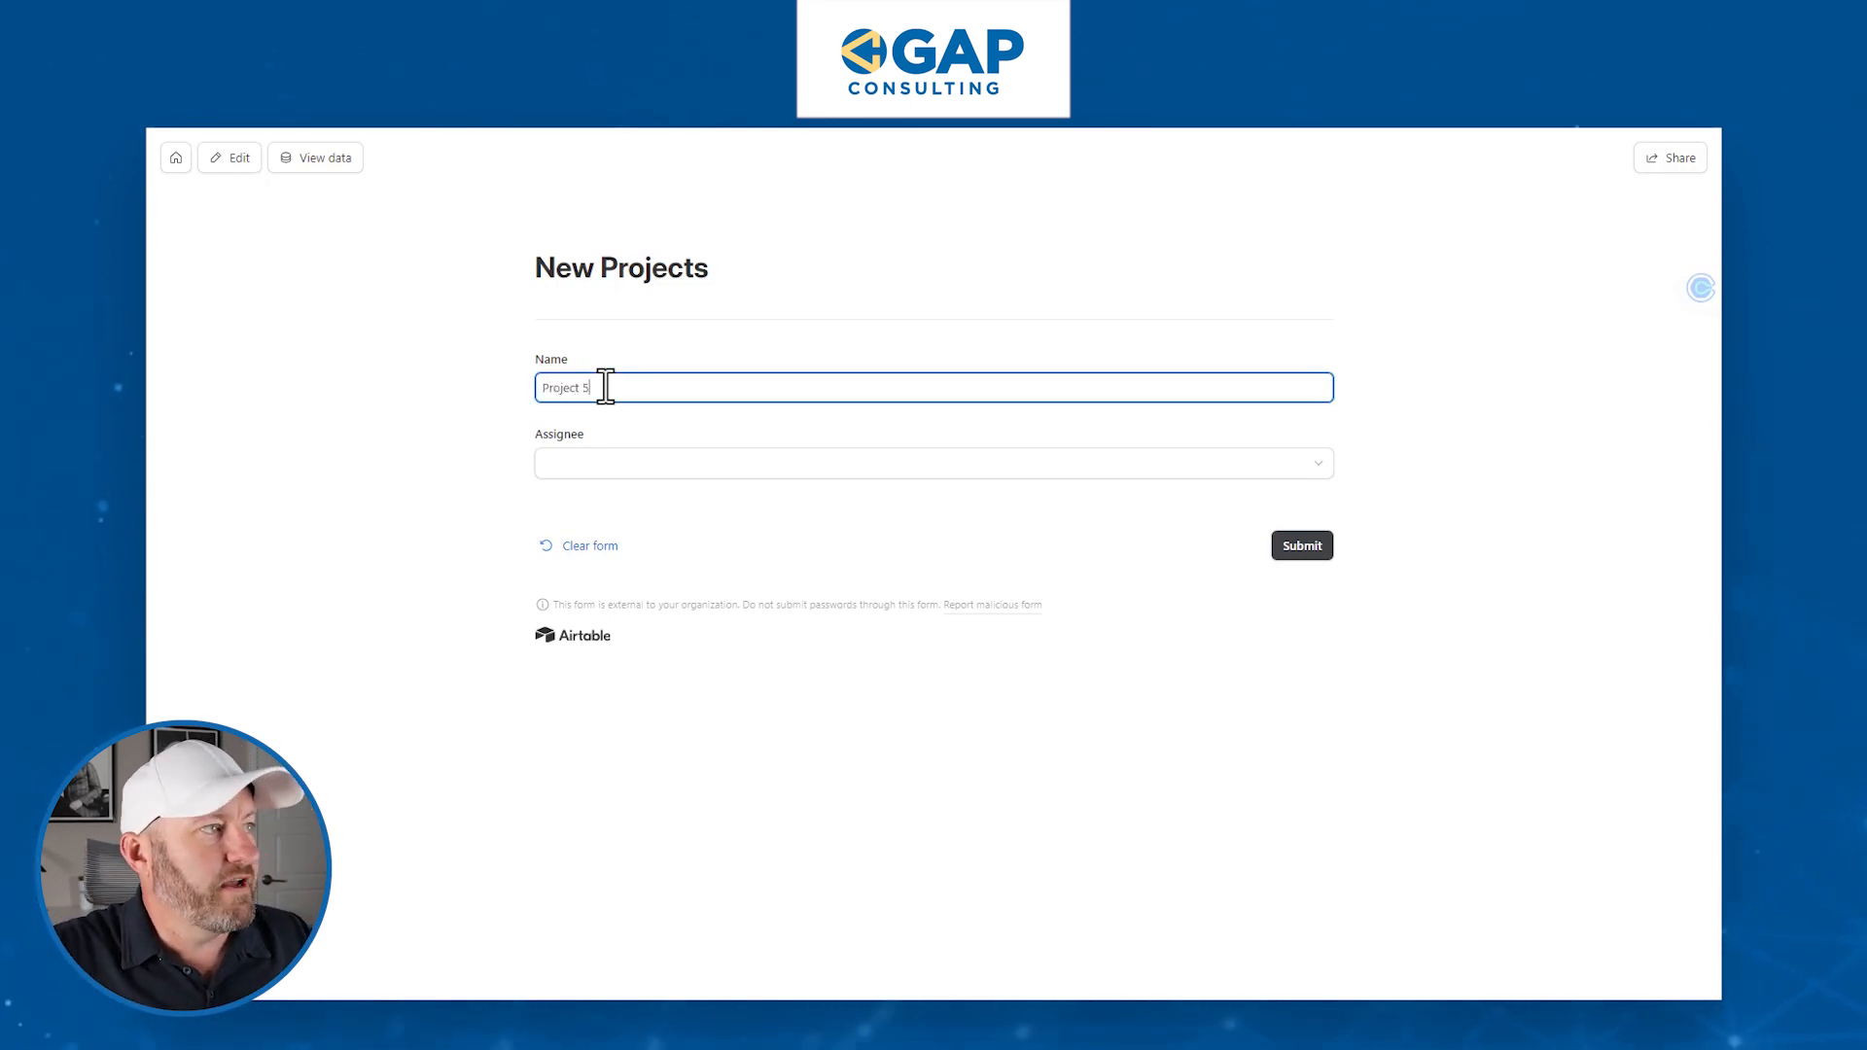
left_click(646, 466)
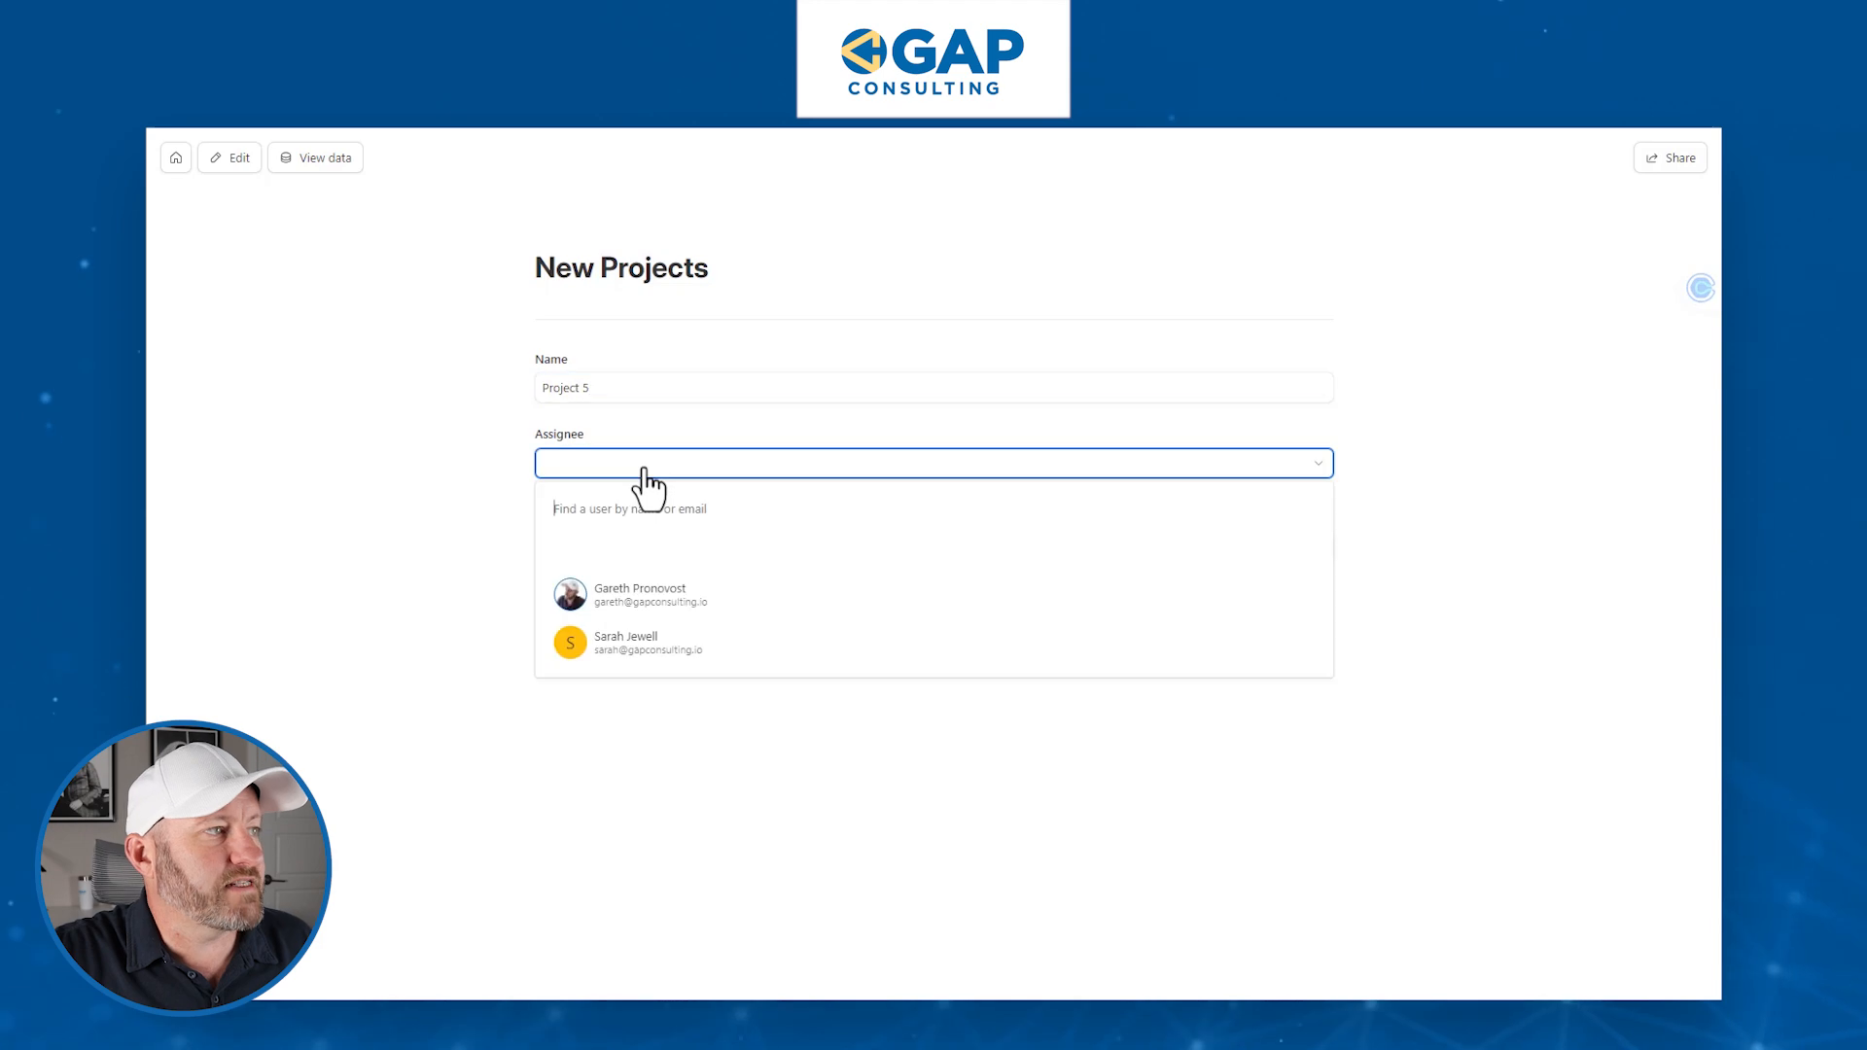
left_click(617, 593)
left_click(1298, 548)
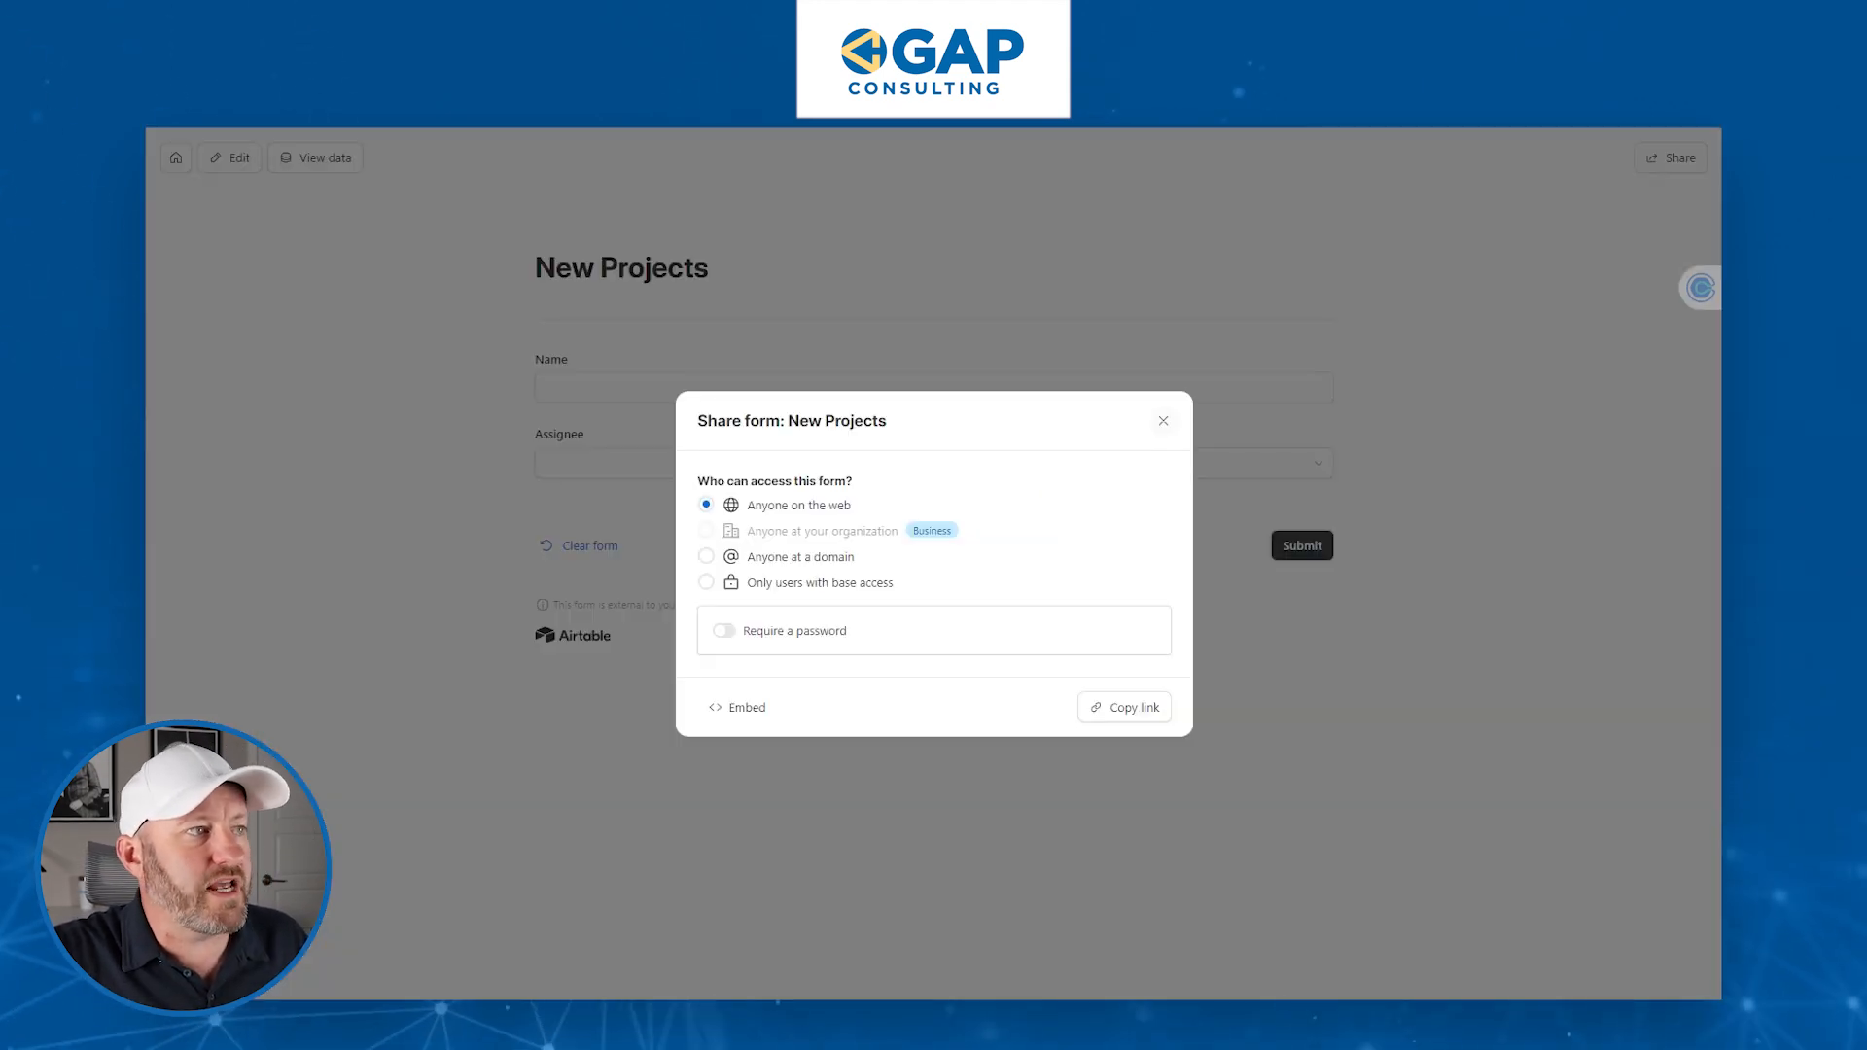
left_click(1163, 420)
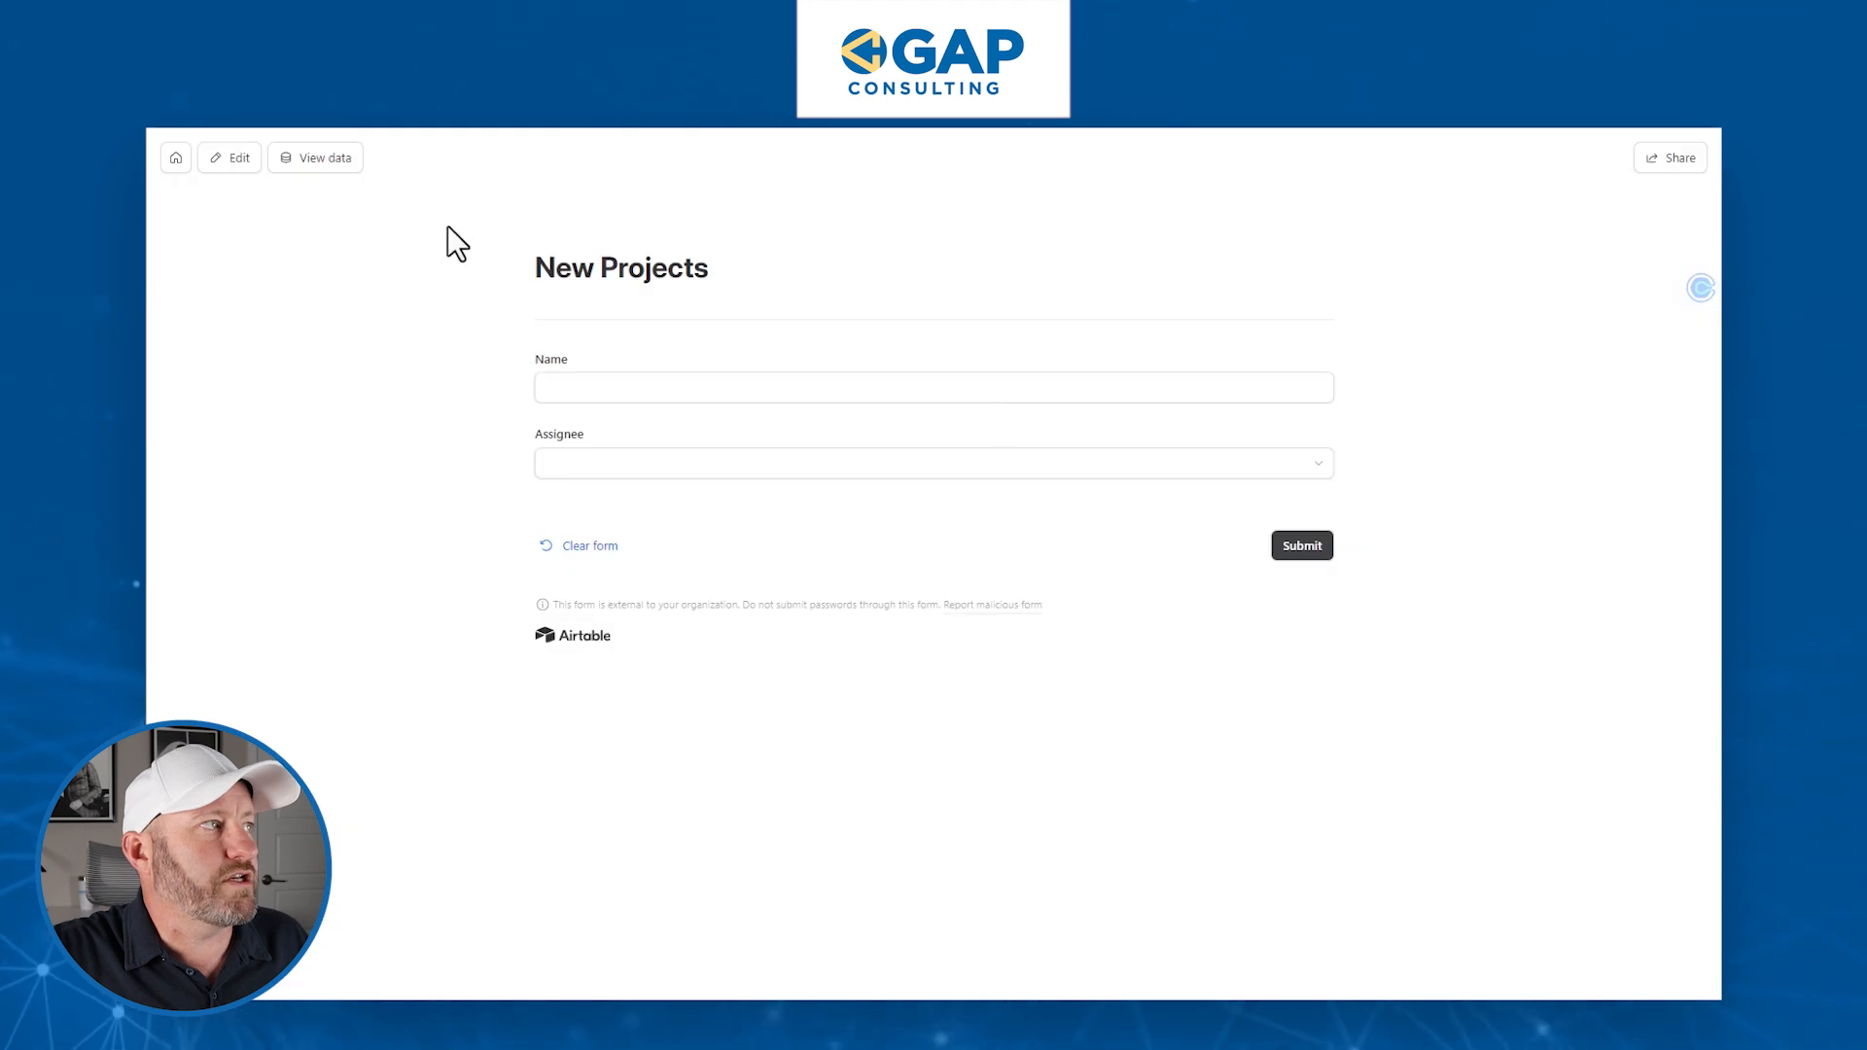
- Open the Projects grid and inspect the new Project 5 record's Name and Assignee cells
left_click(317, 163)
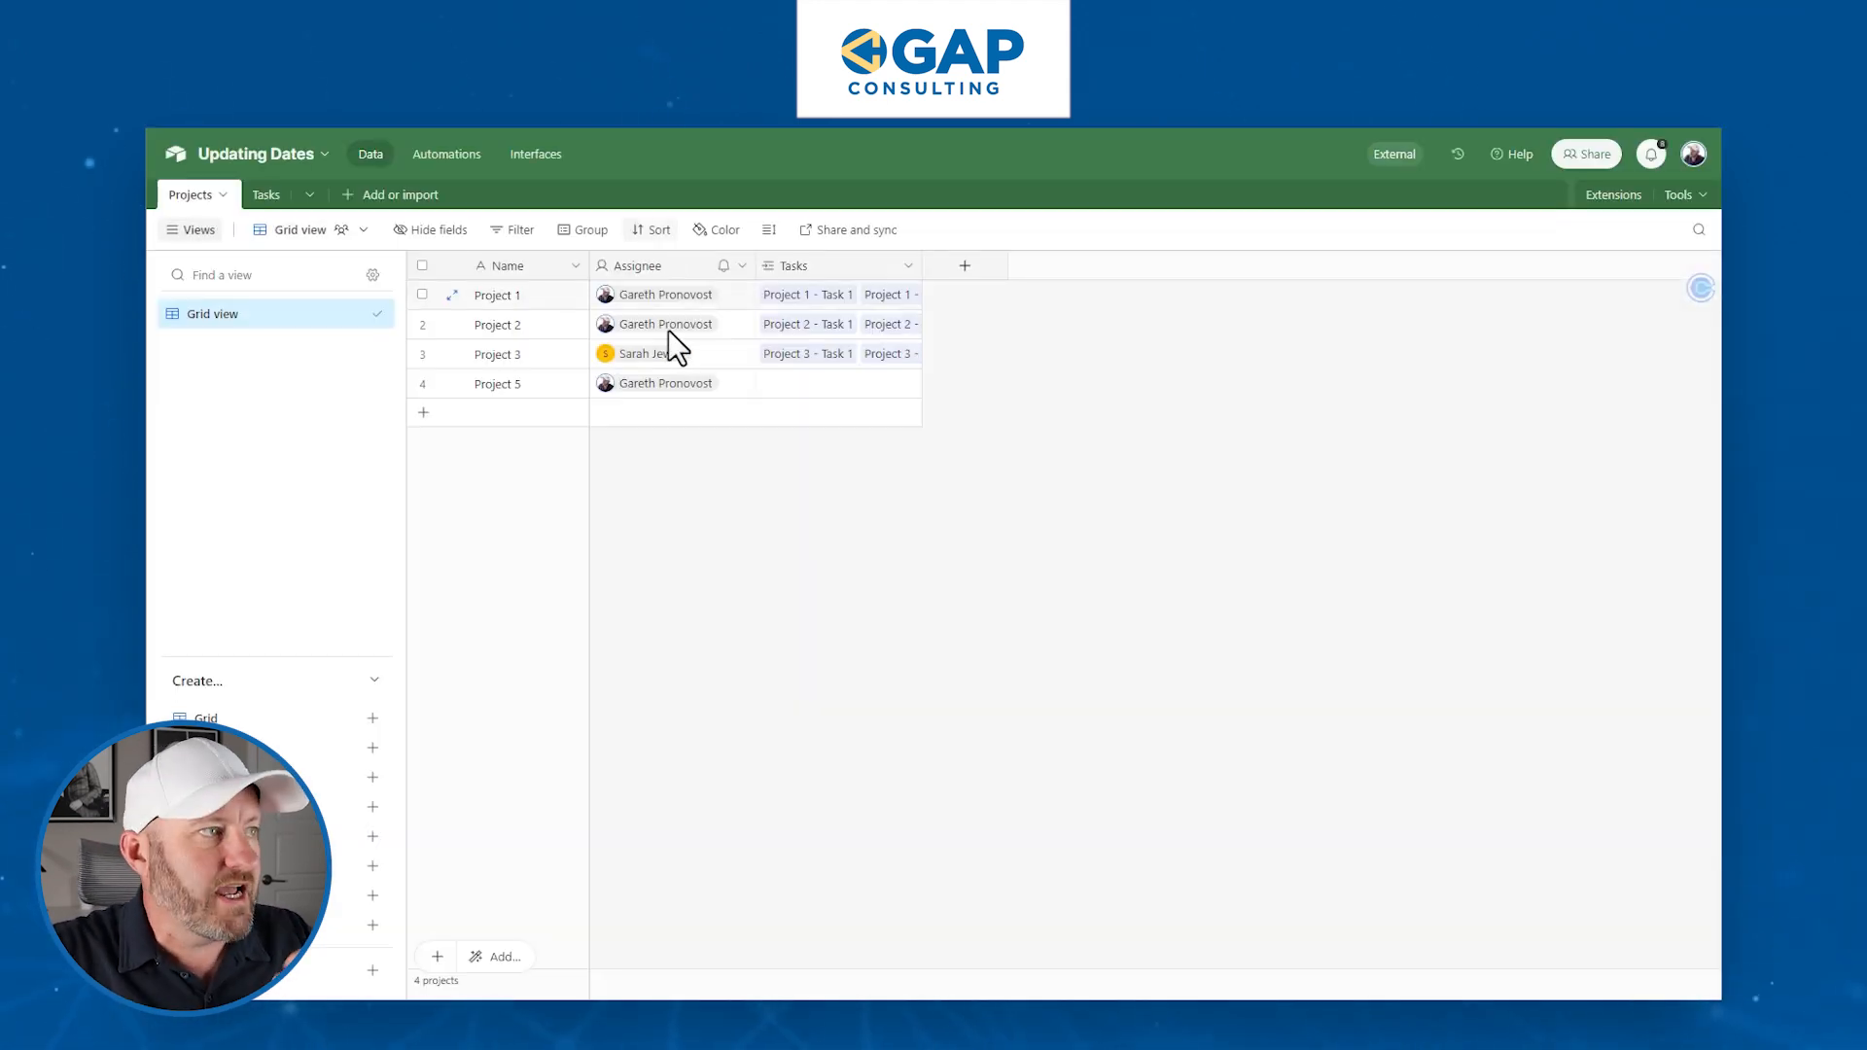
left_click(500, 388)
left_click(612, 388)
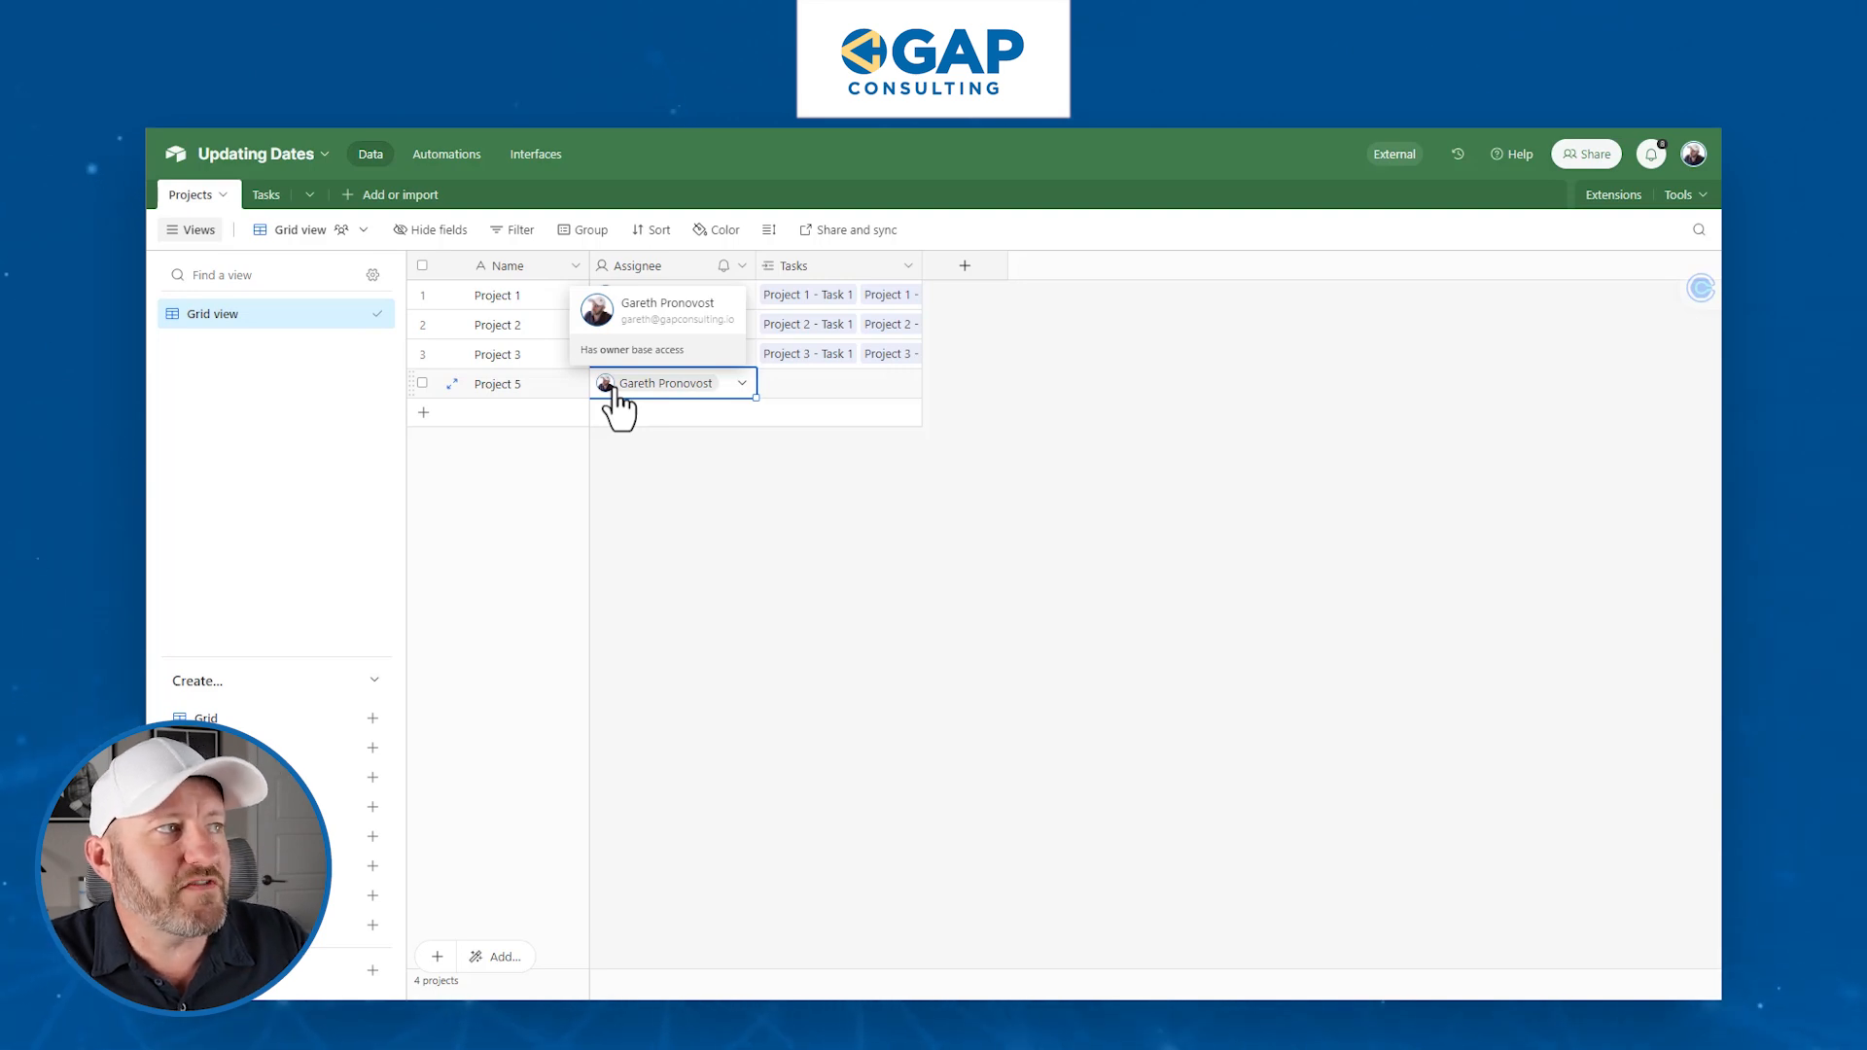
left_click(545, 391)
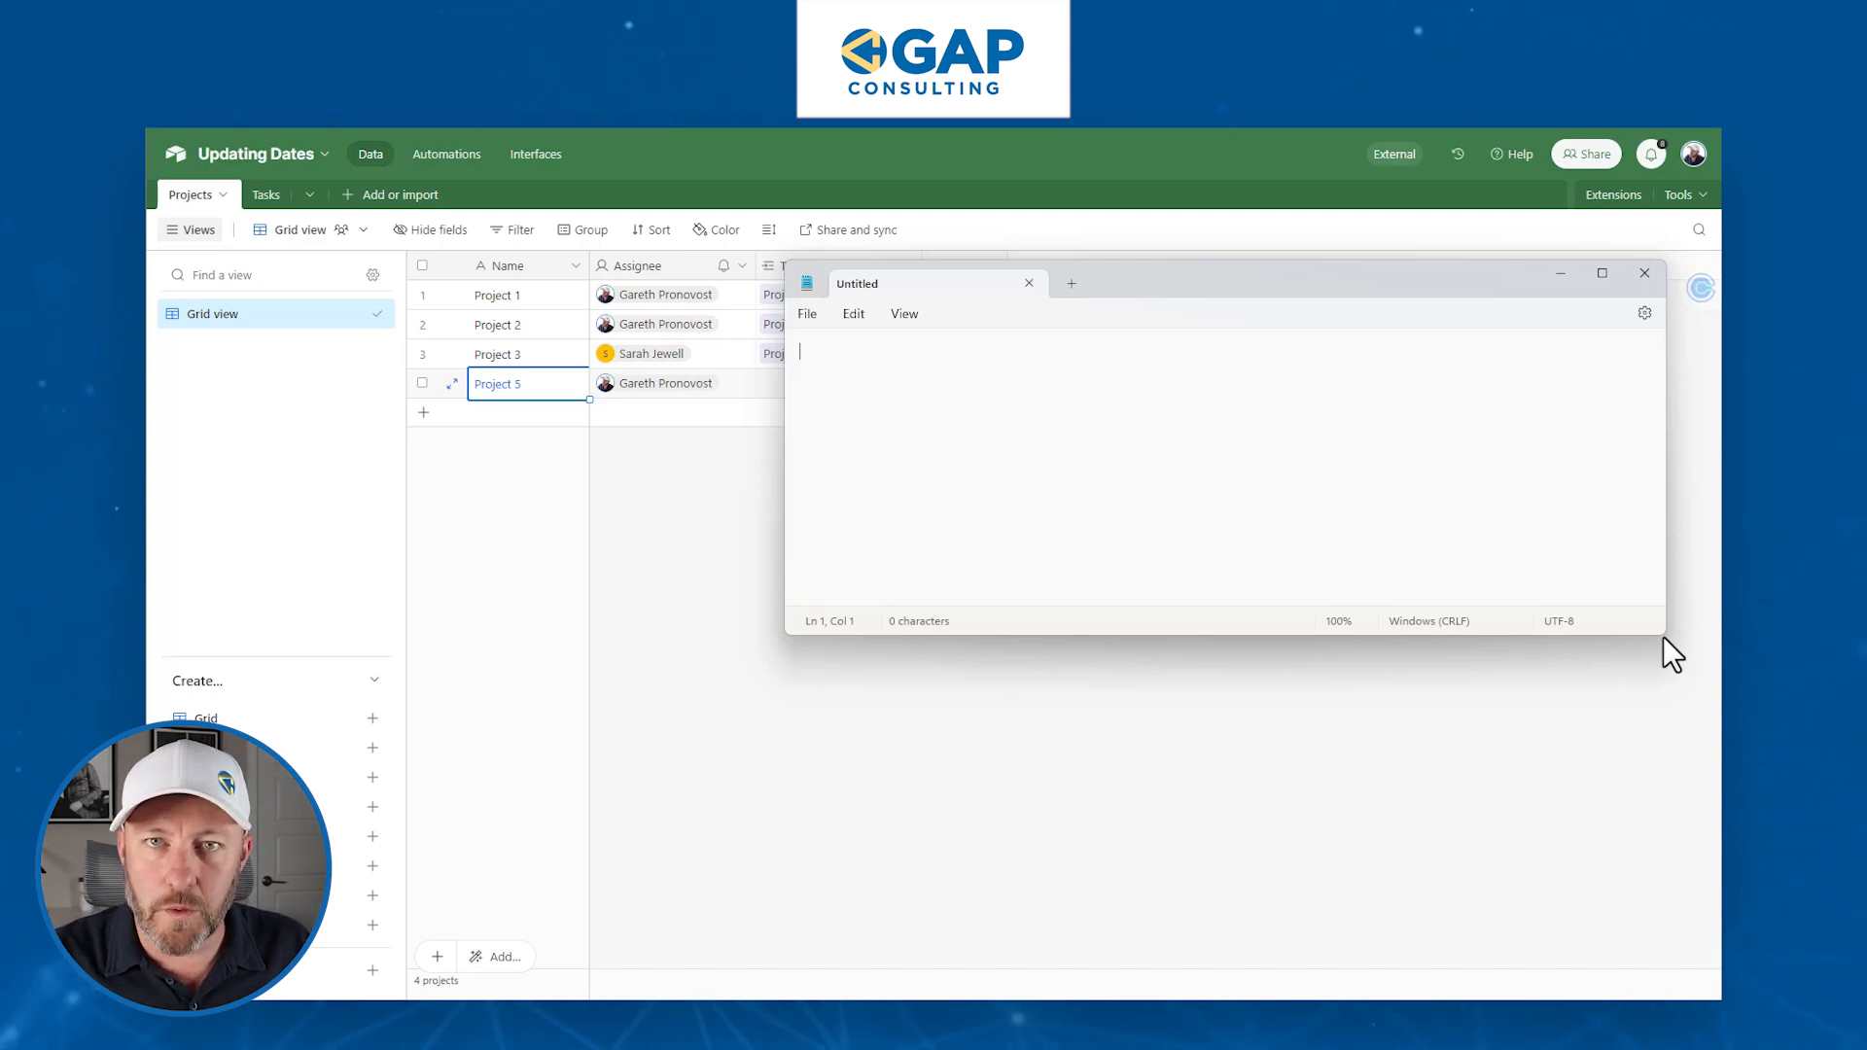
- Paste the form link into Notepad and pick out its base ID and page ID parts
key("ctrl+v")
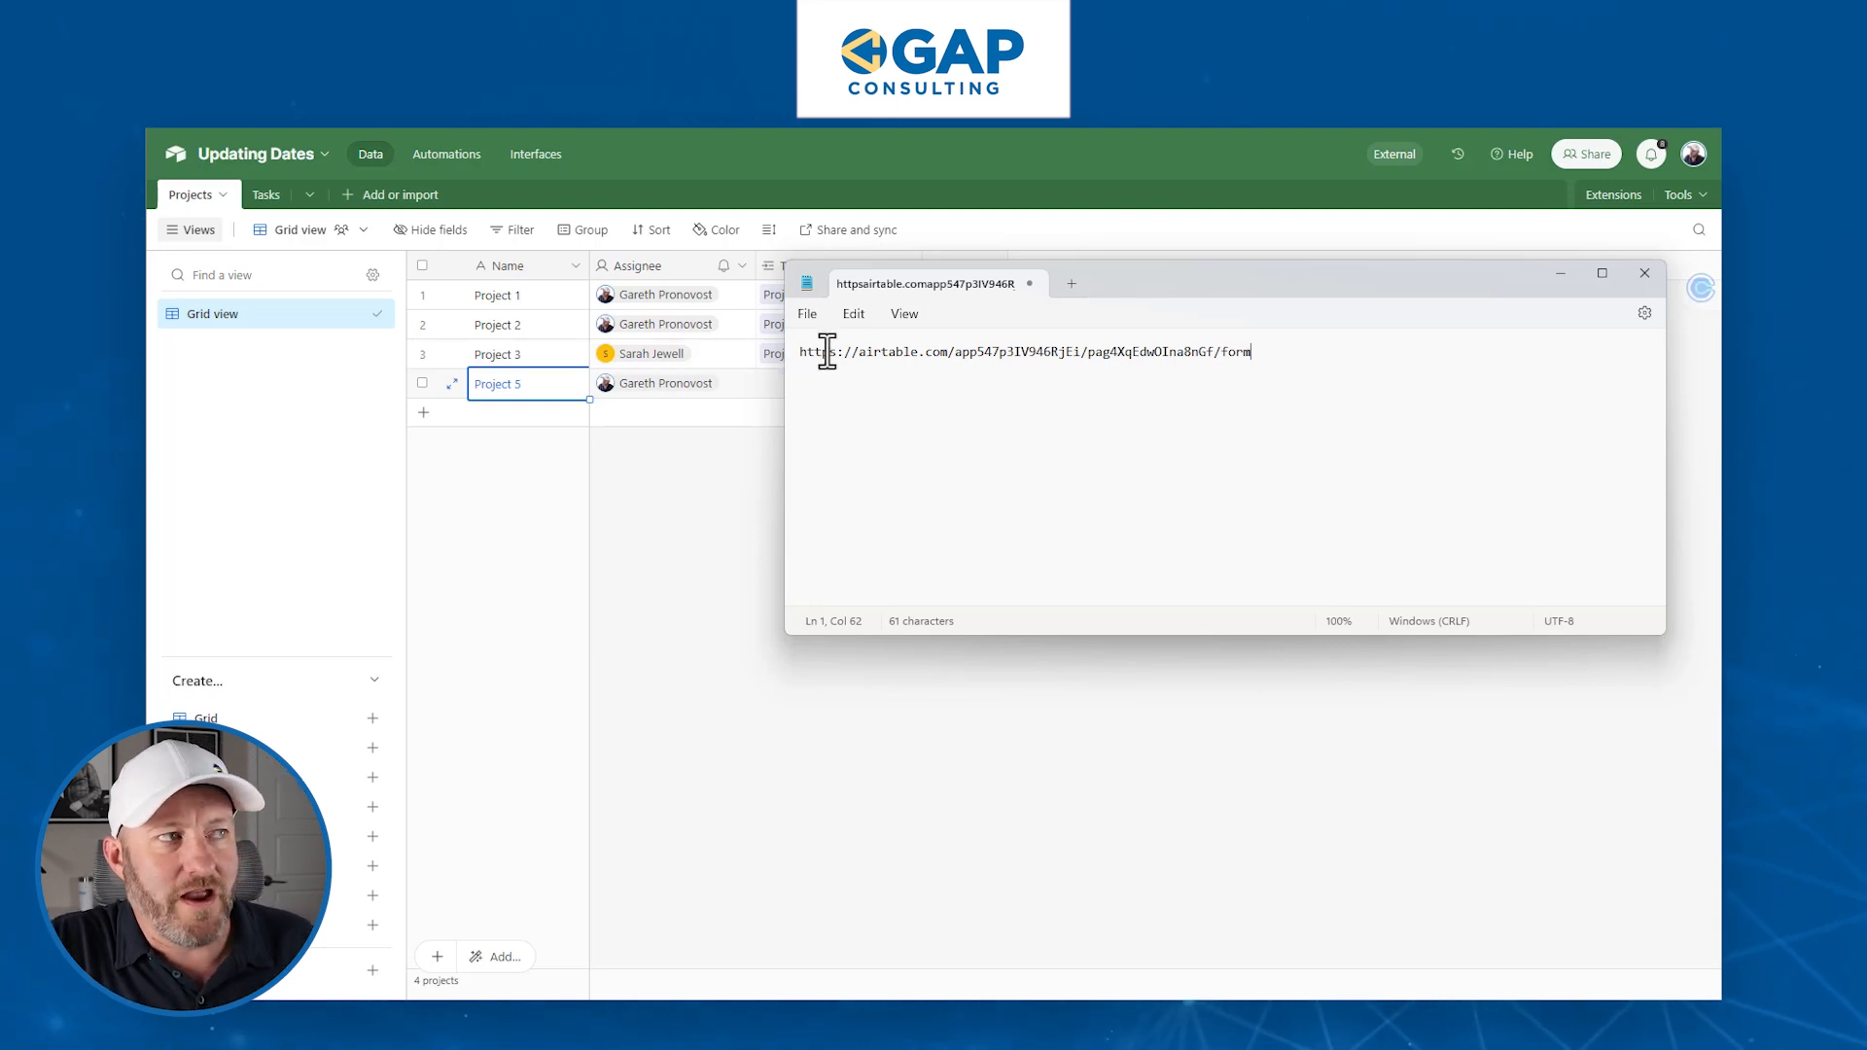
left_click_drag(955, 352, 1083, 353)
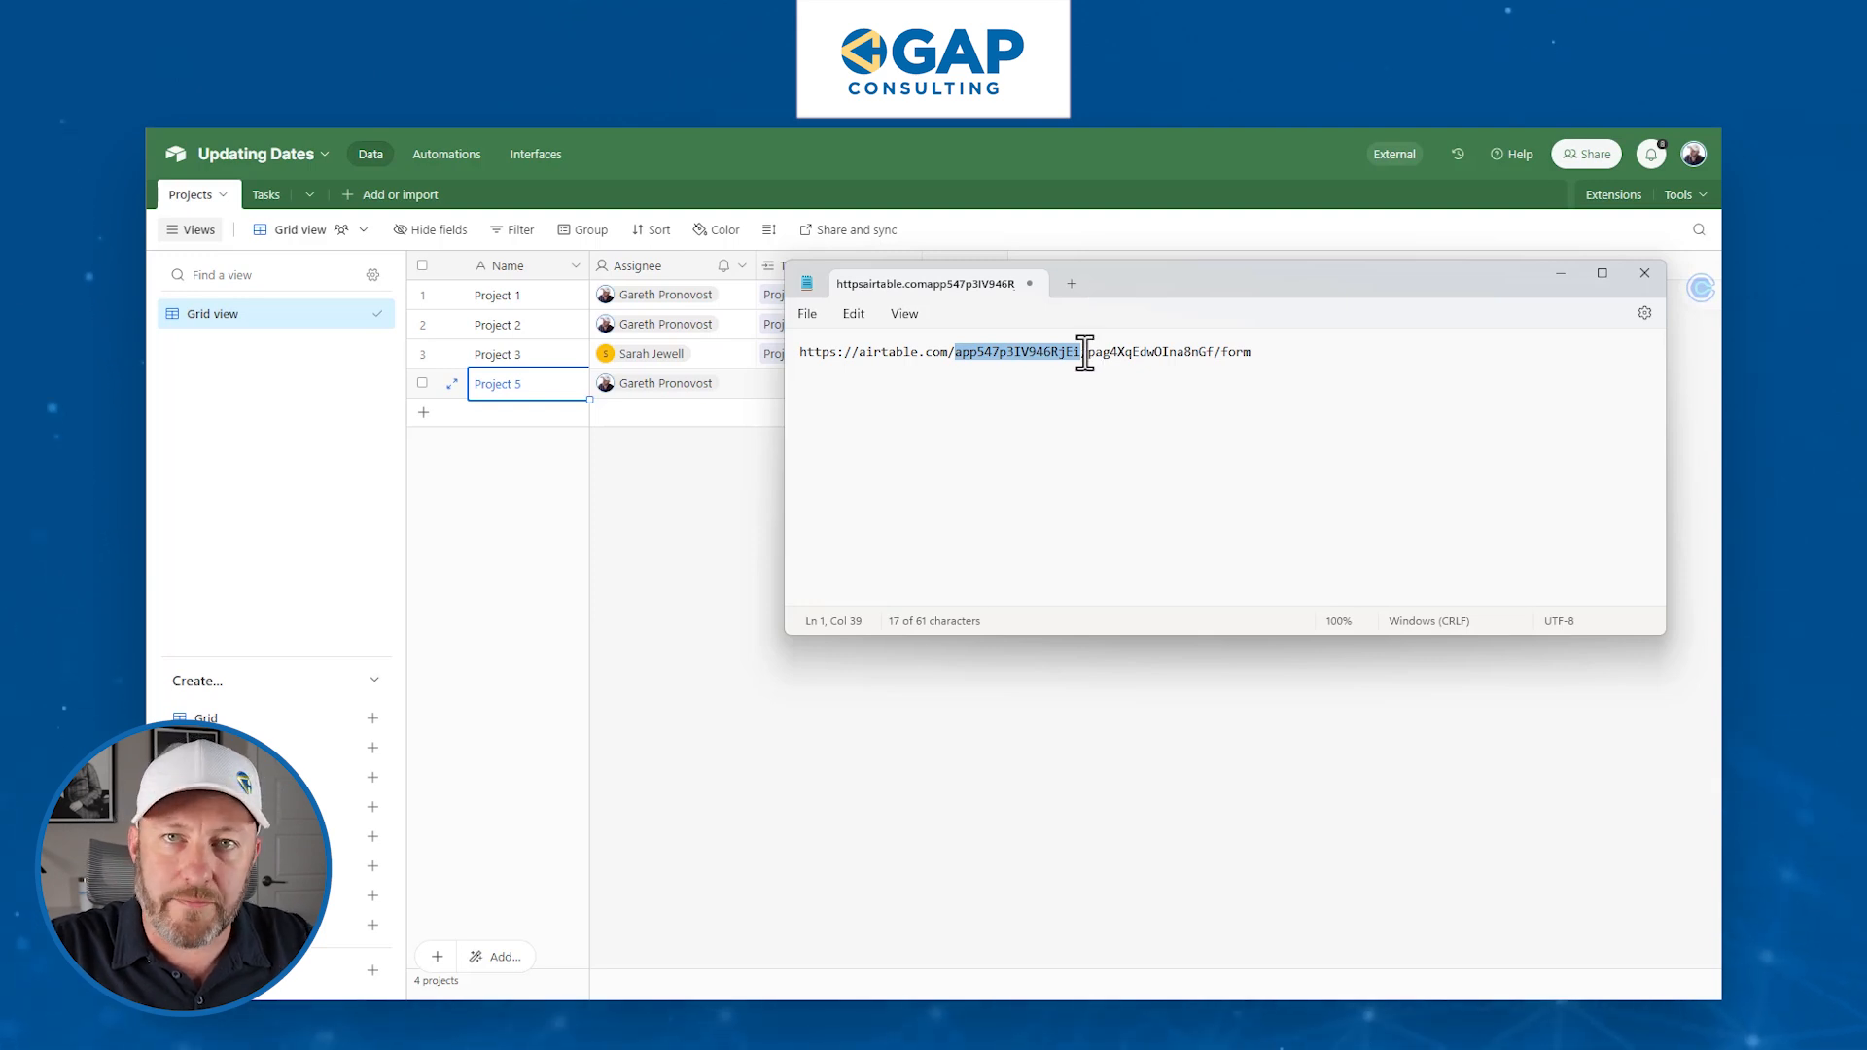
double_click(1144, 357)
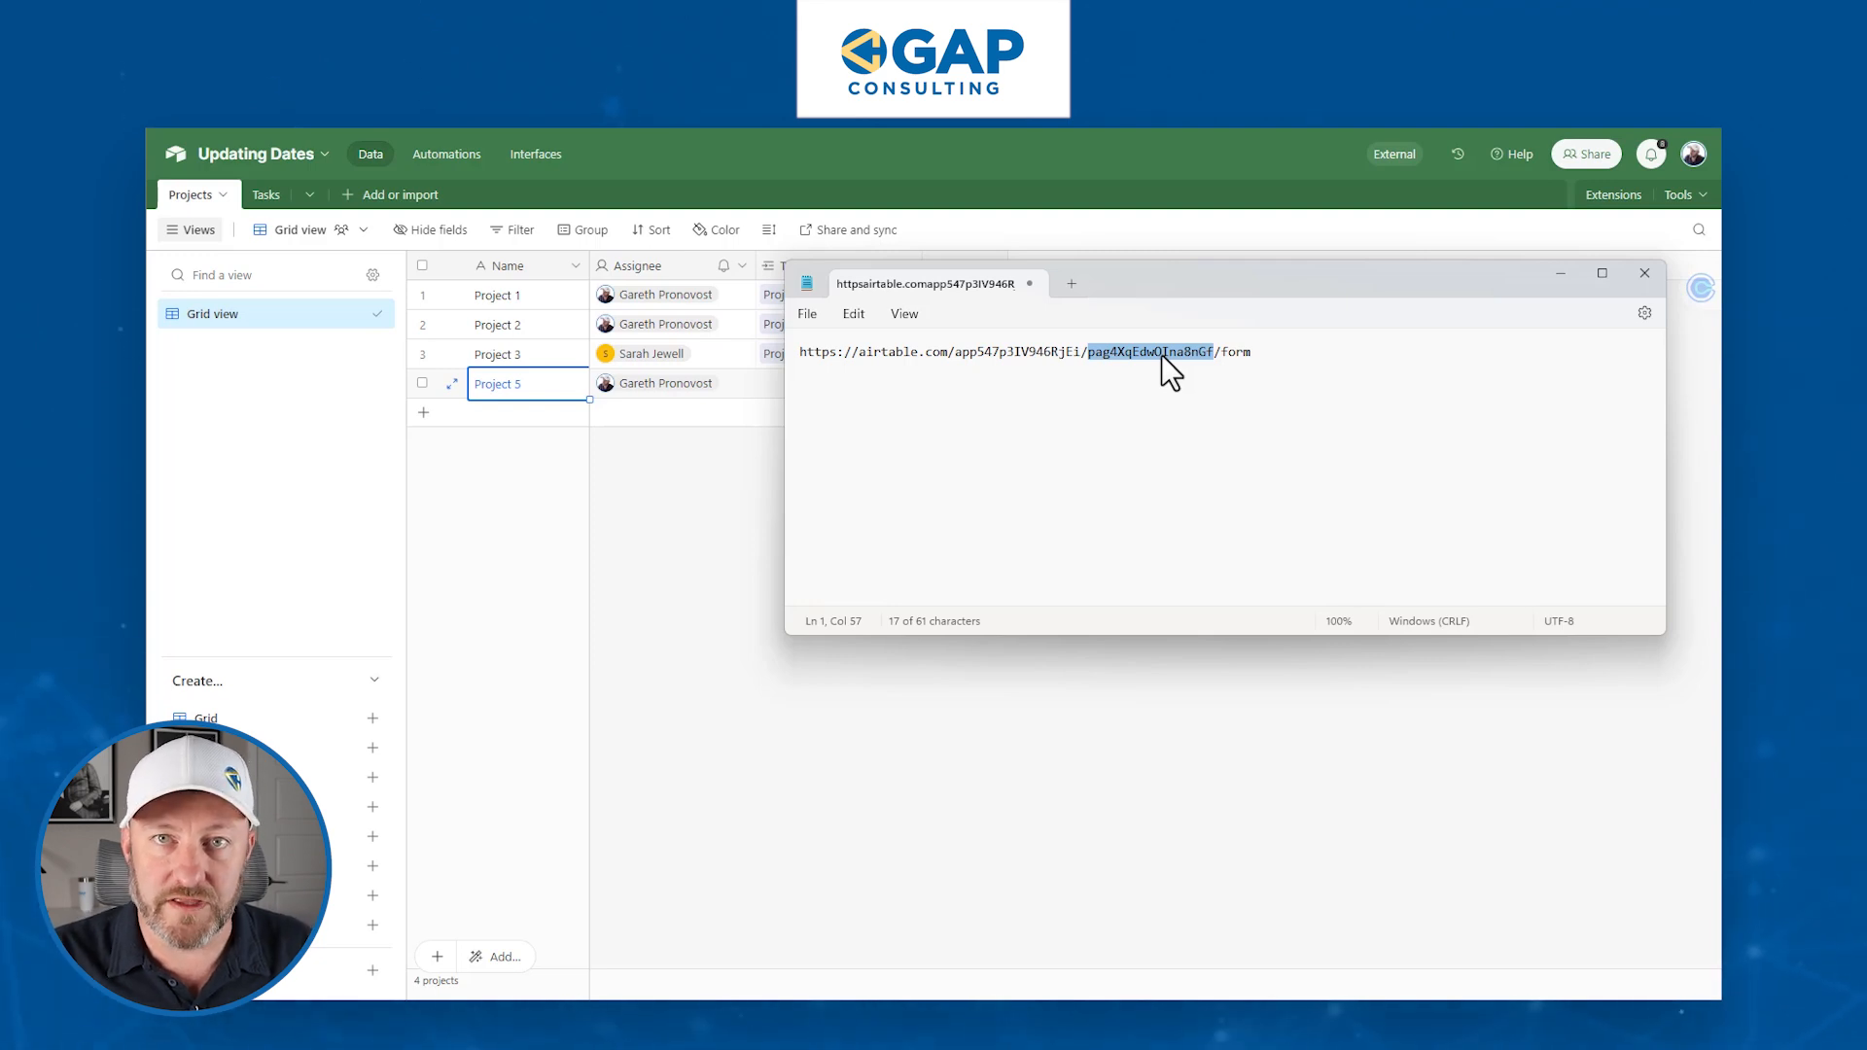
left_click(1144, 404)
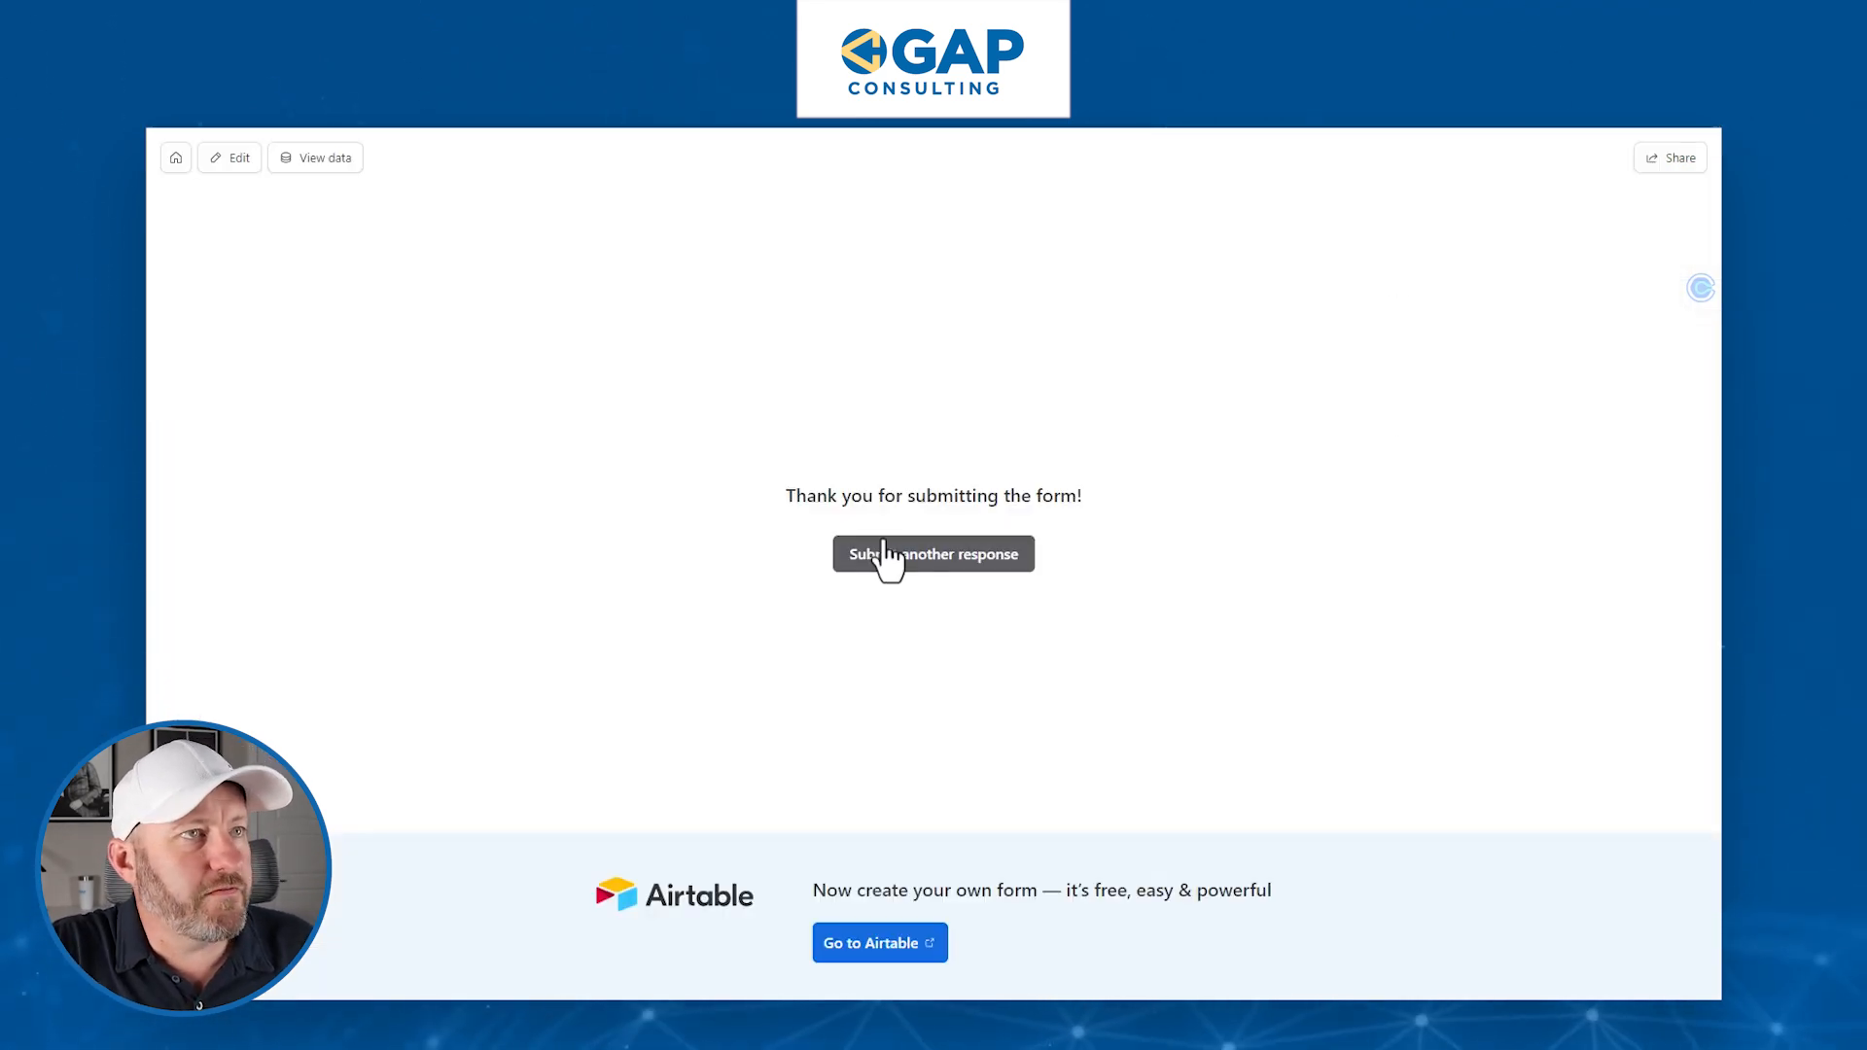
- Reload a blank New Projects form and type '?' on a new Notepad line
left_click(883, 545)
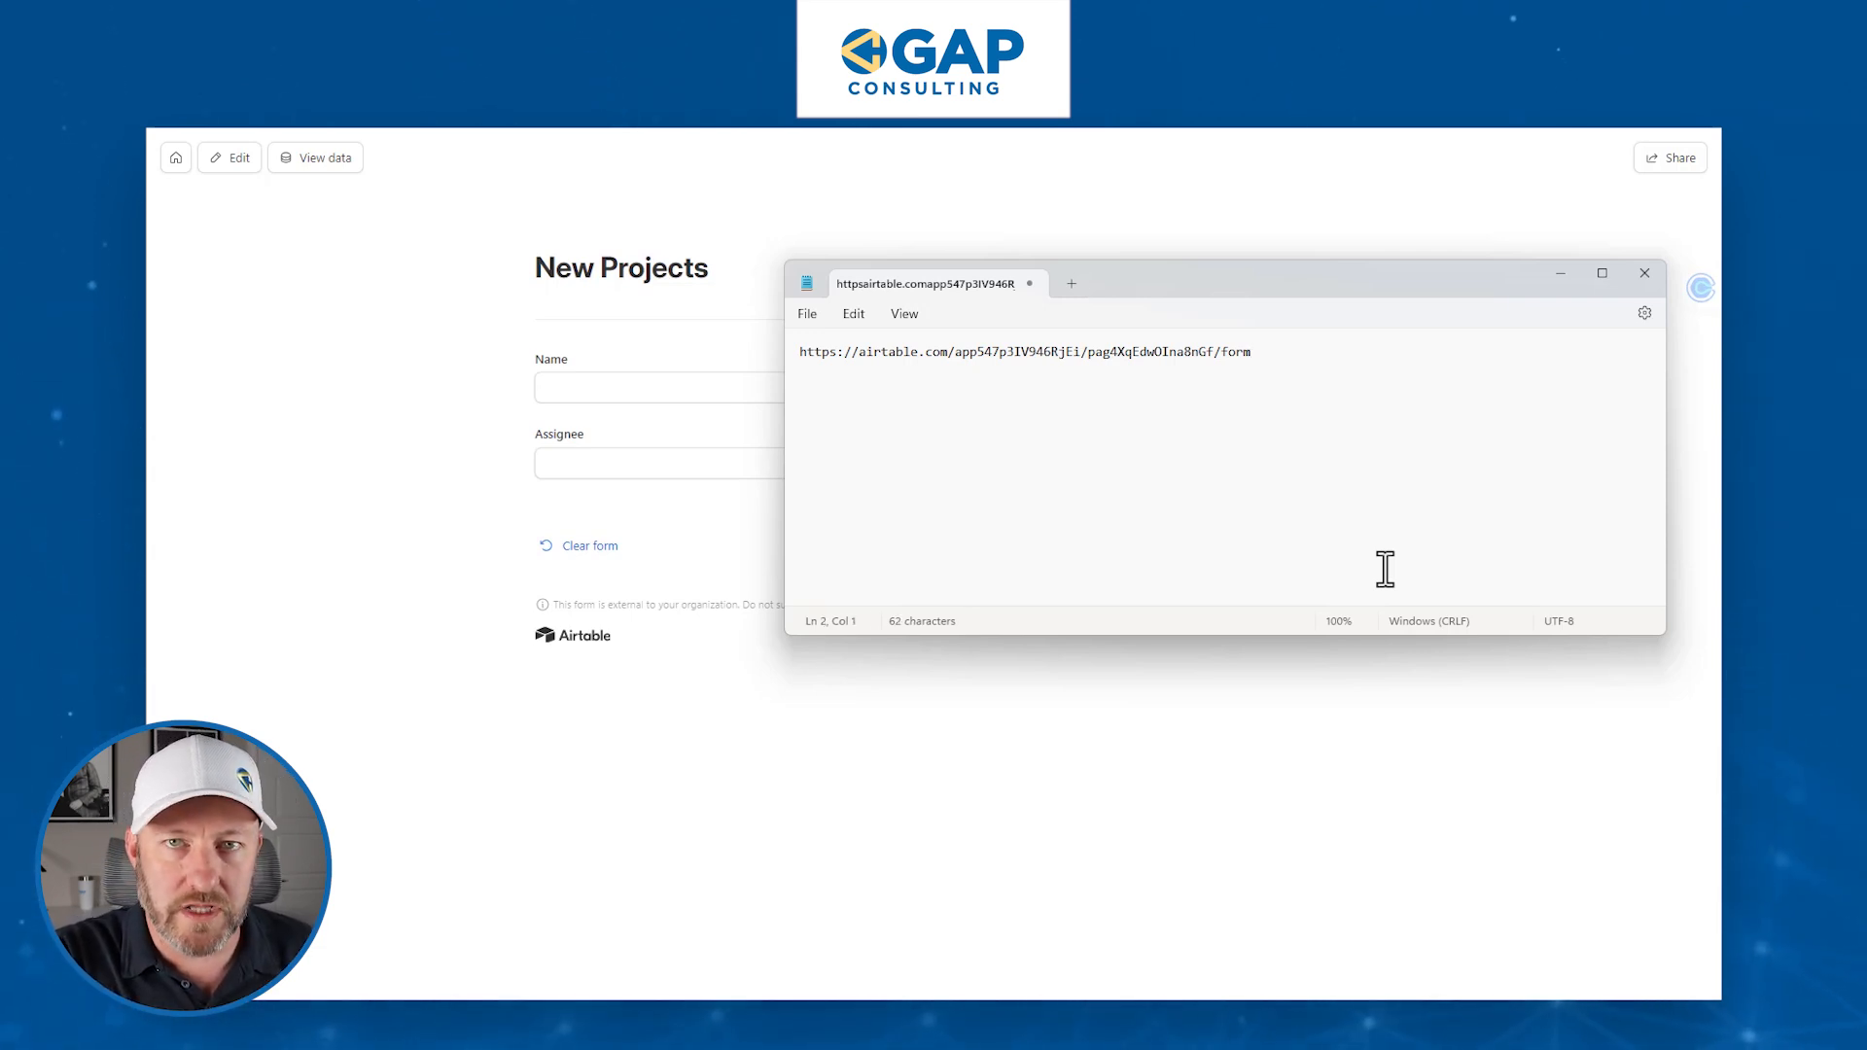
type("?")
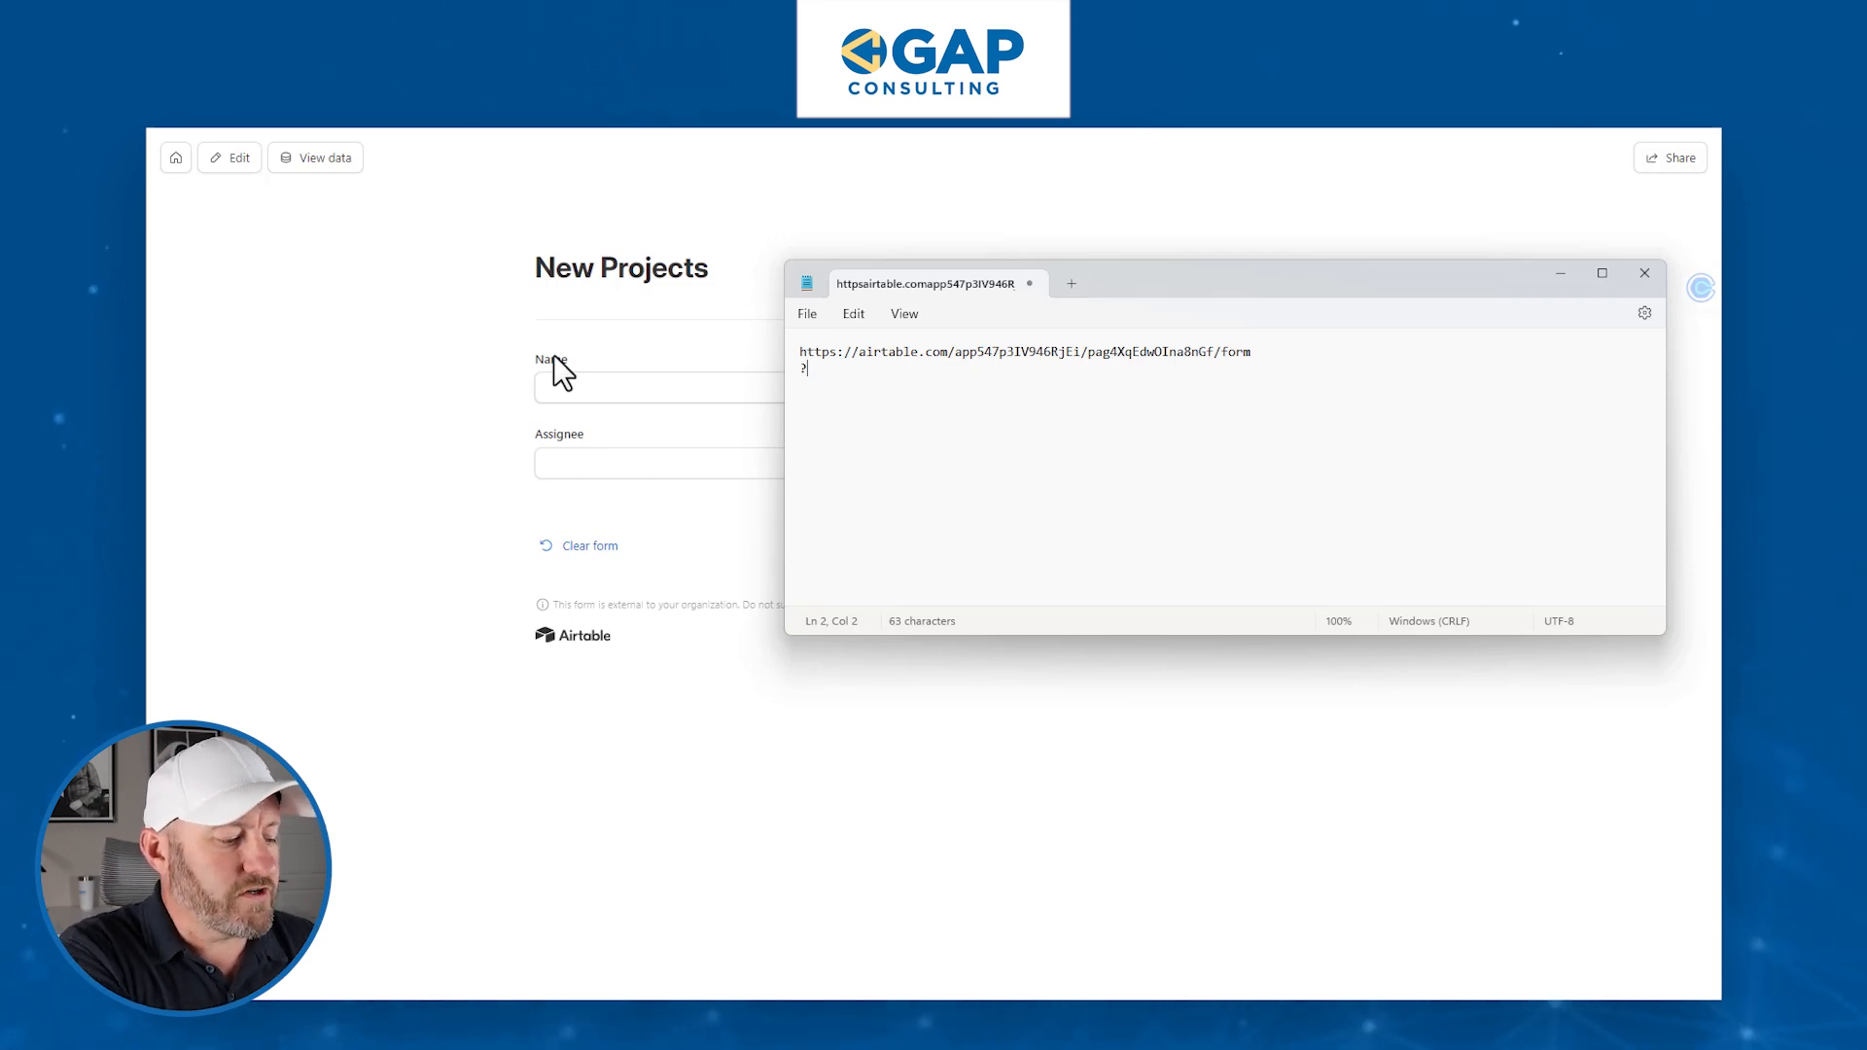
- Type 'prefill_Name=123' after the question mark in the Notepad link
type("prefill")
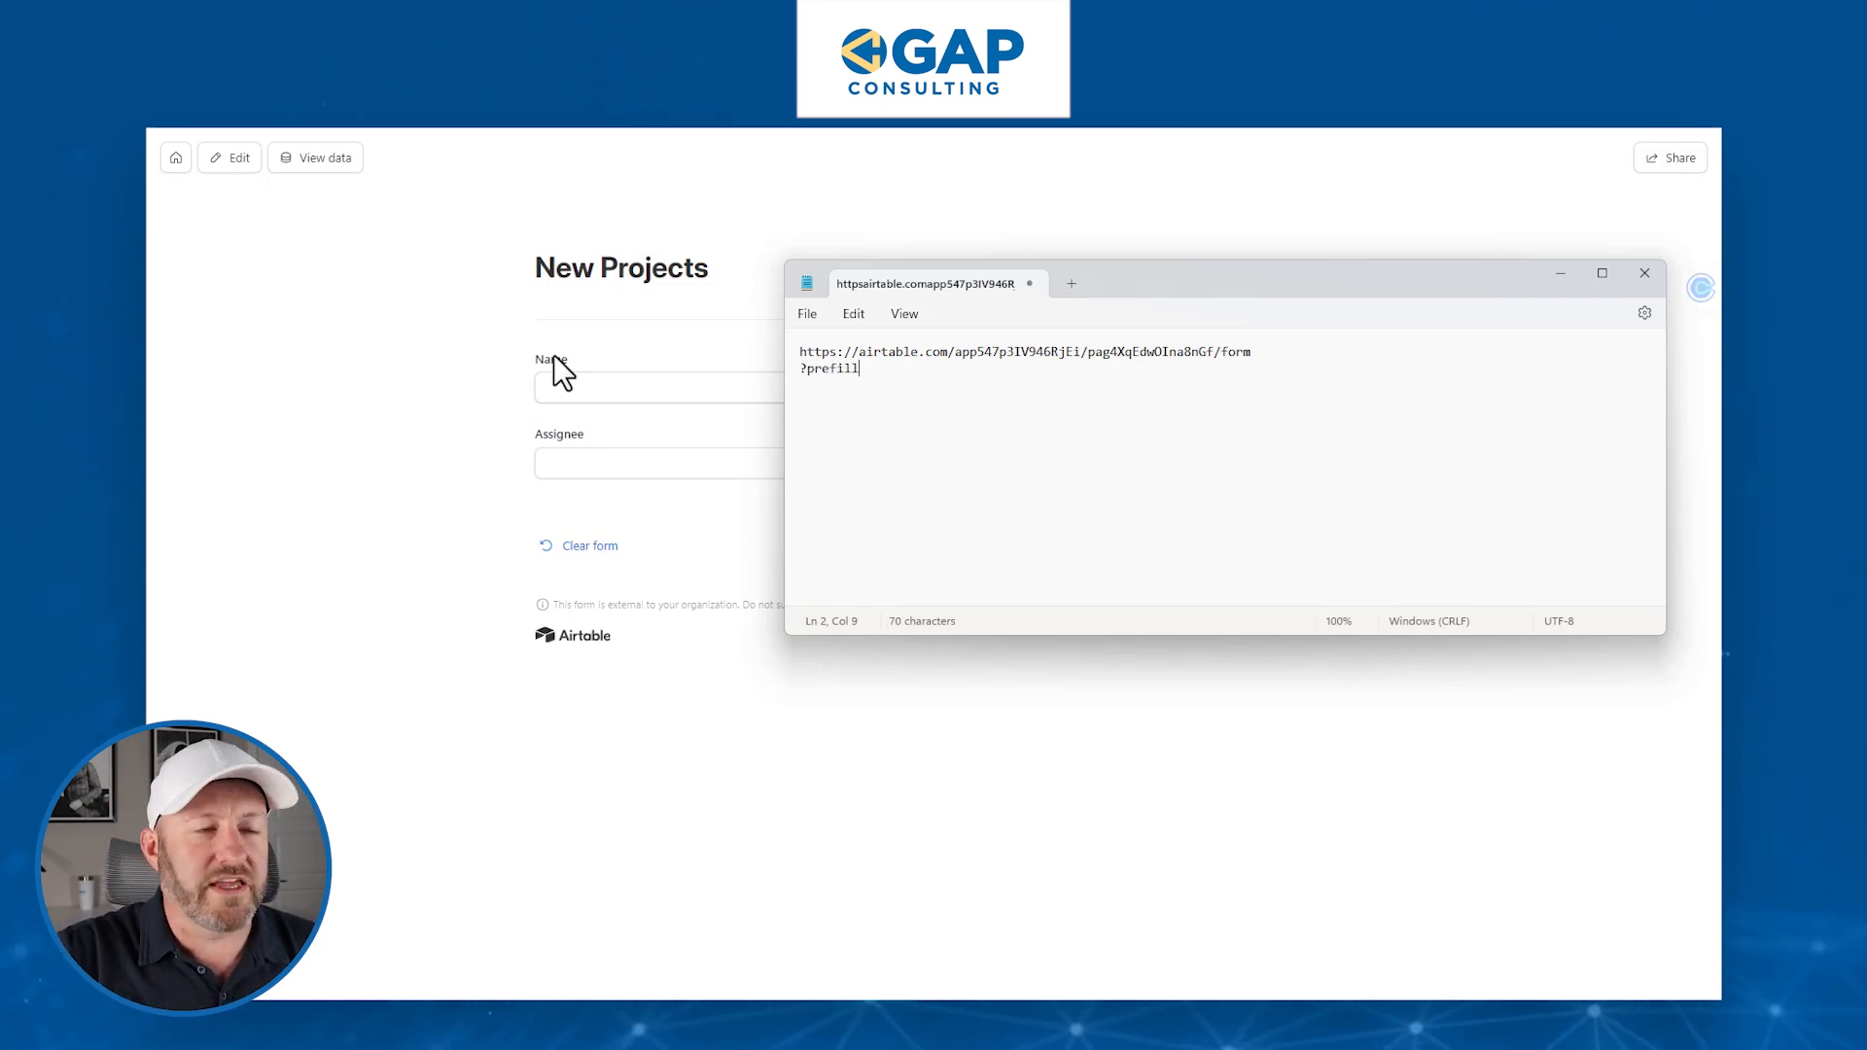
type("_")
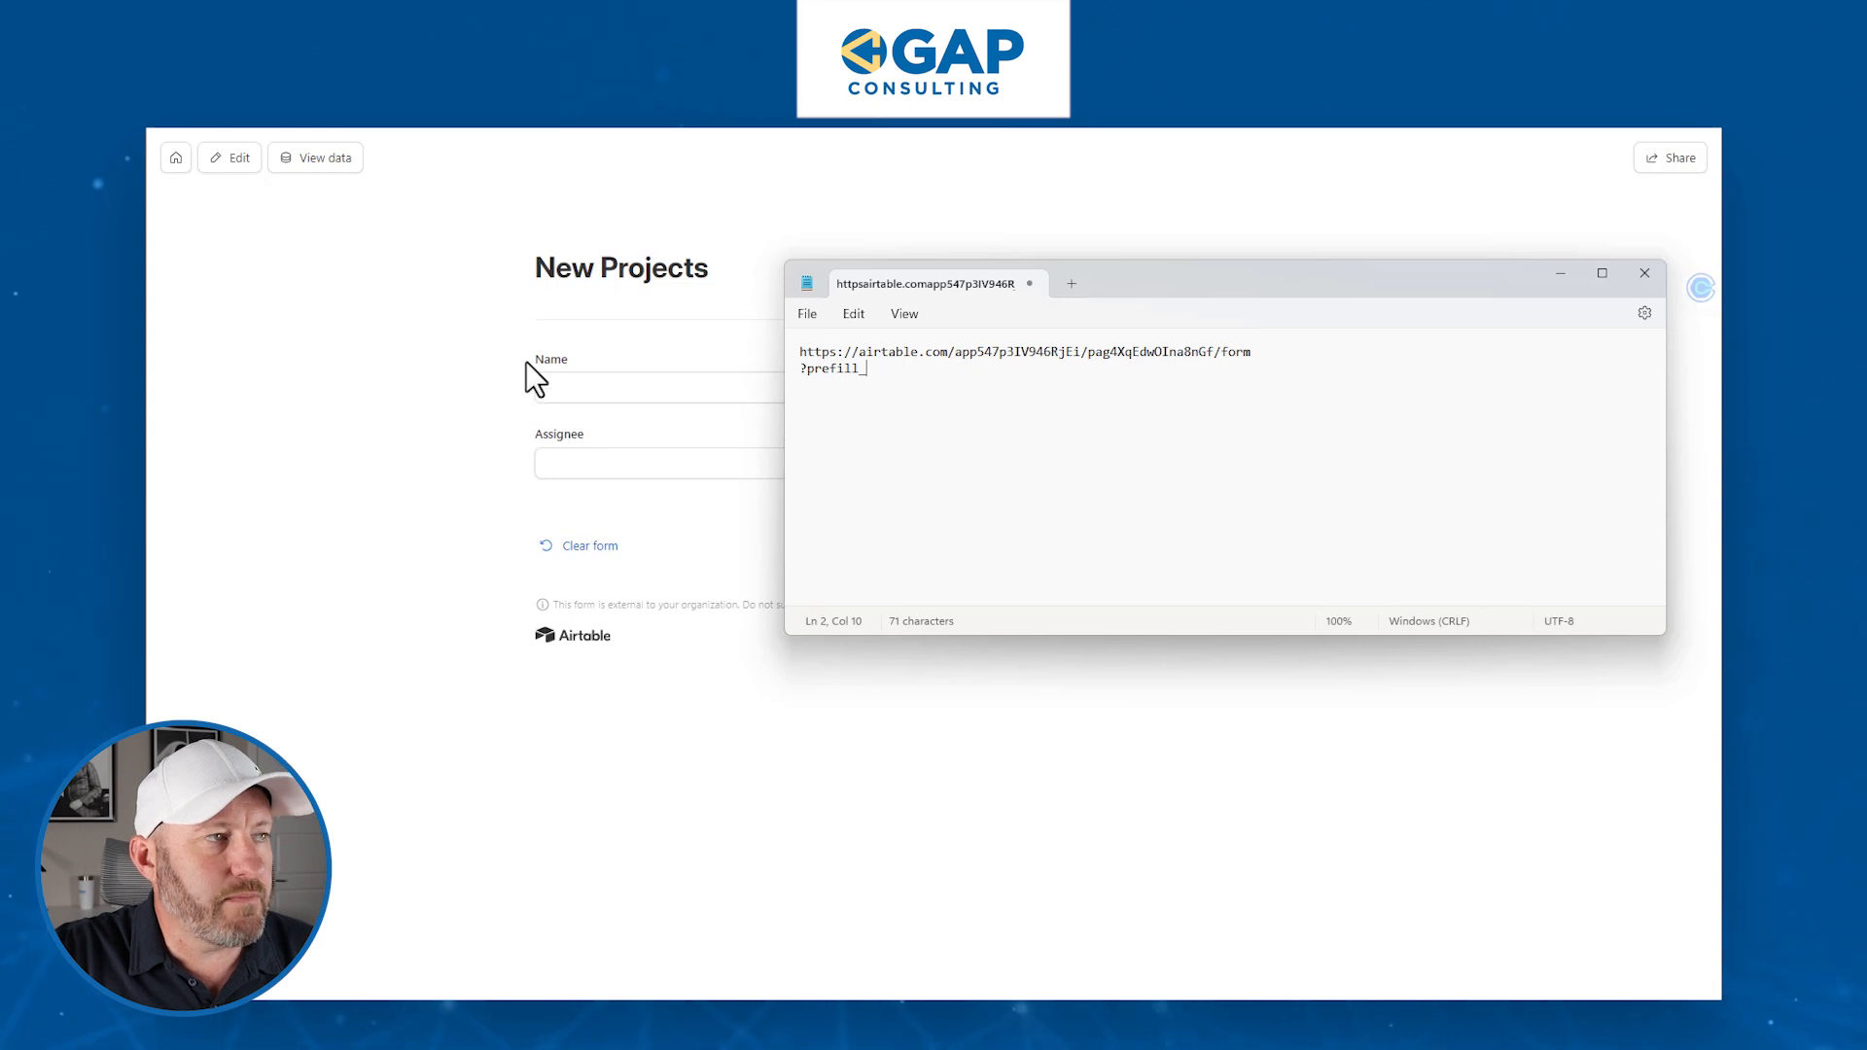
type("Name=")
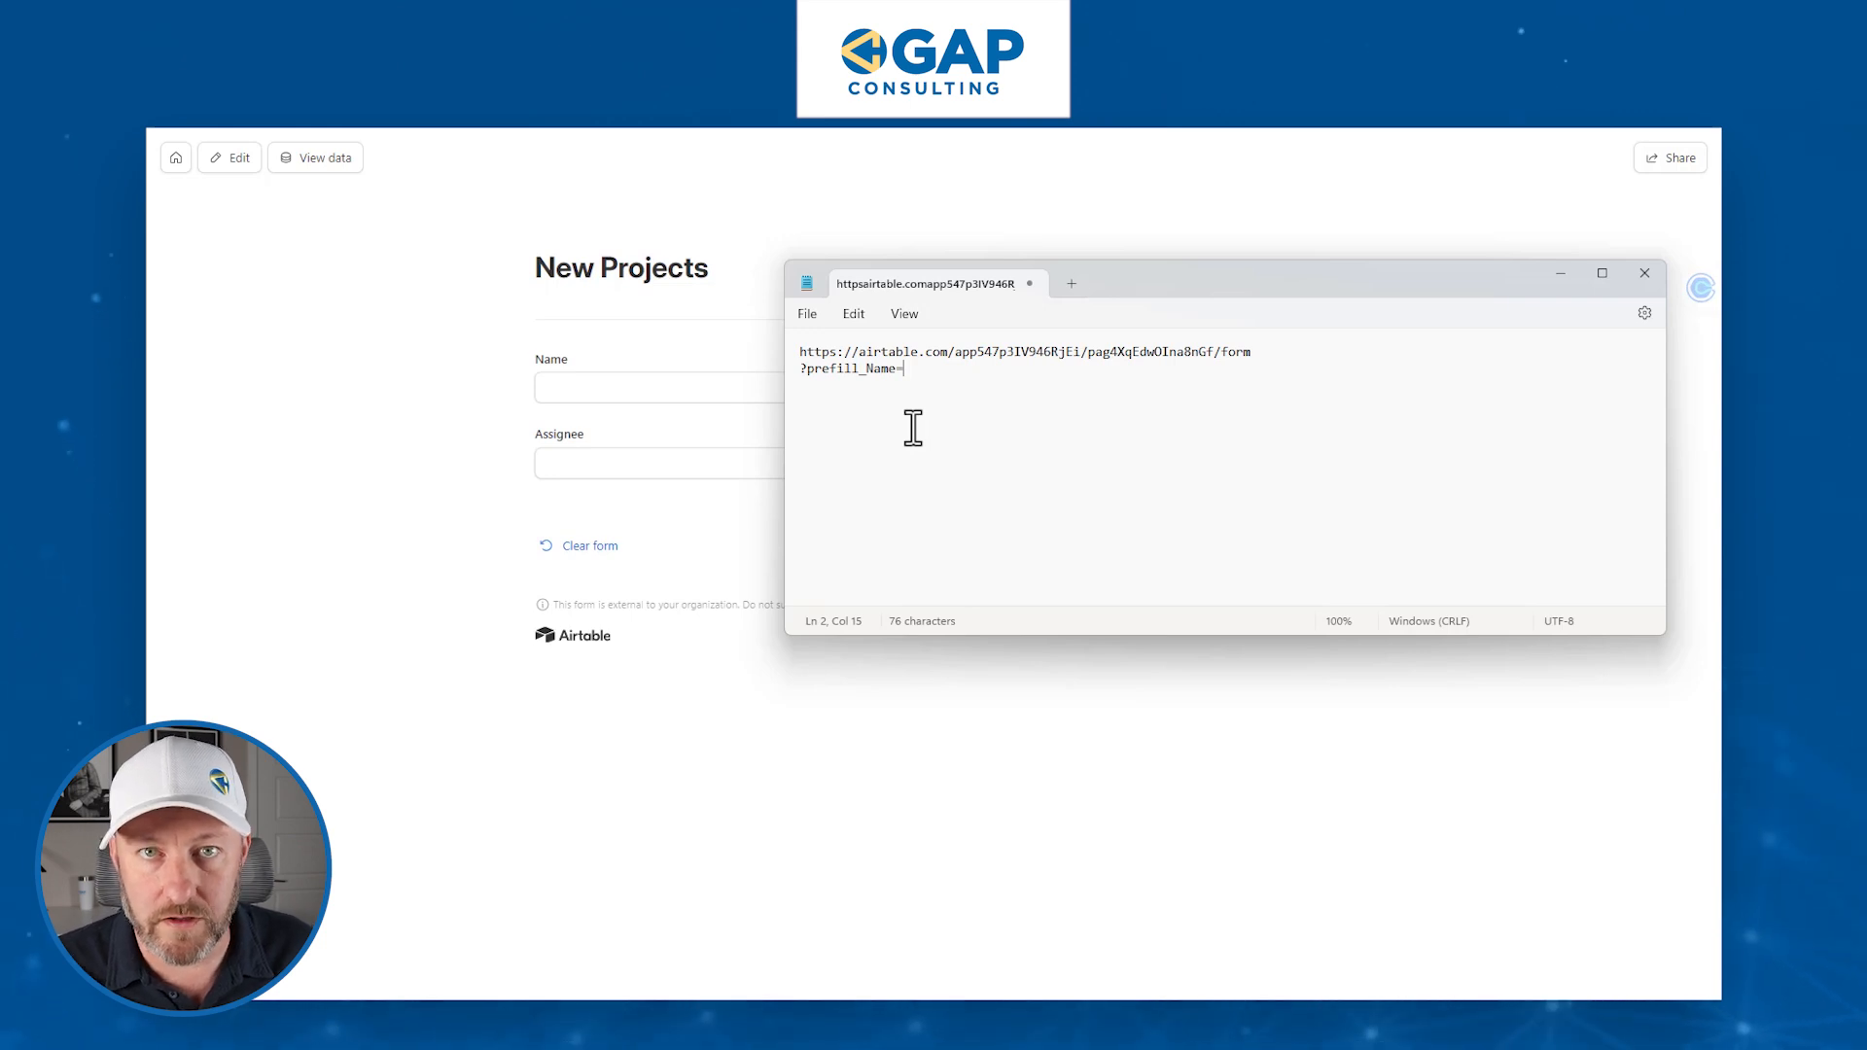
type("123Proe")
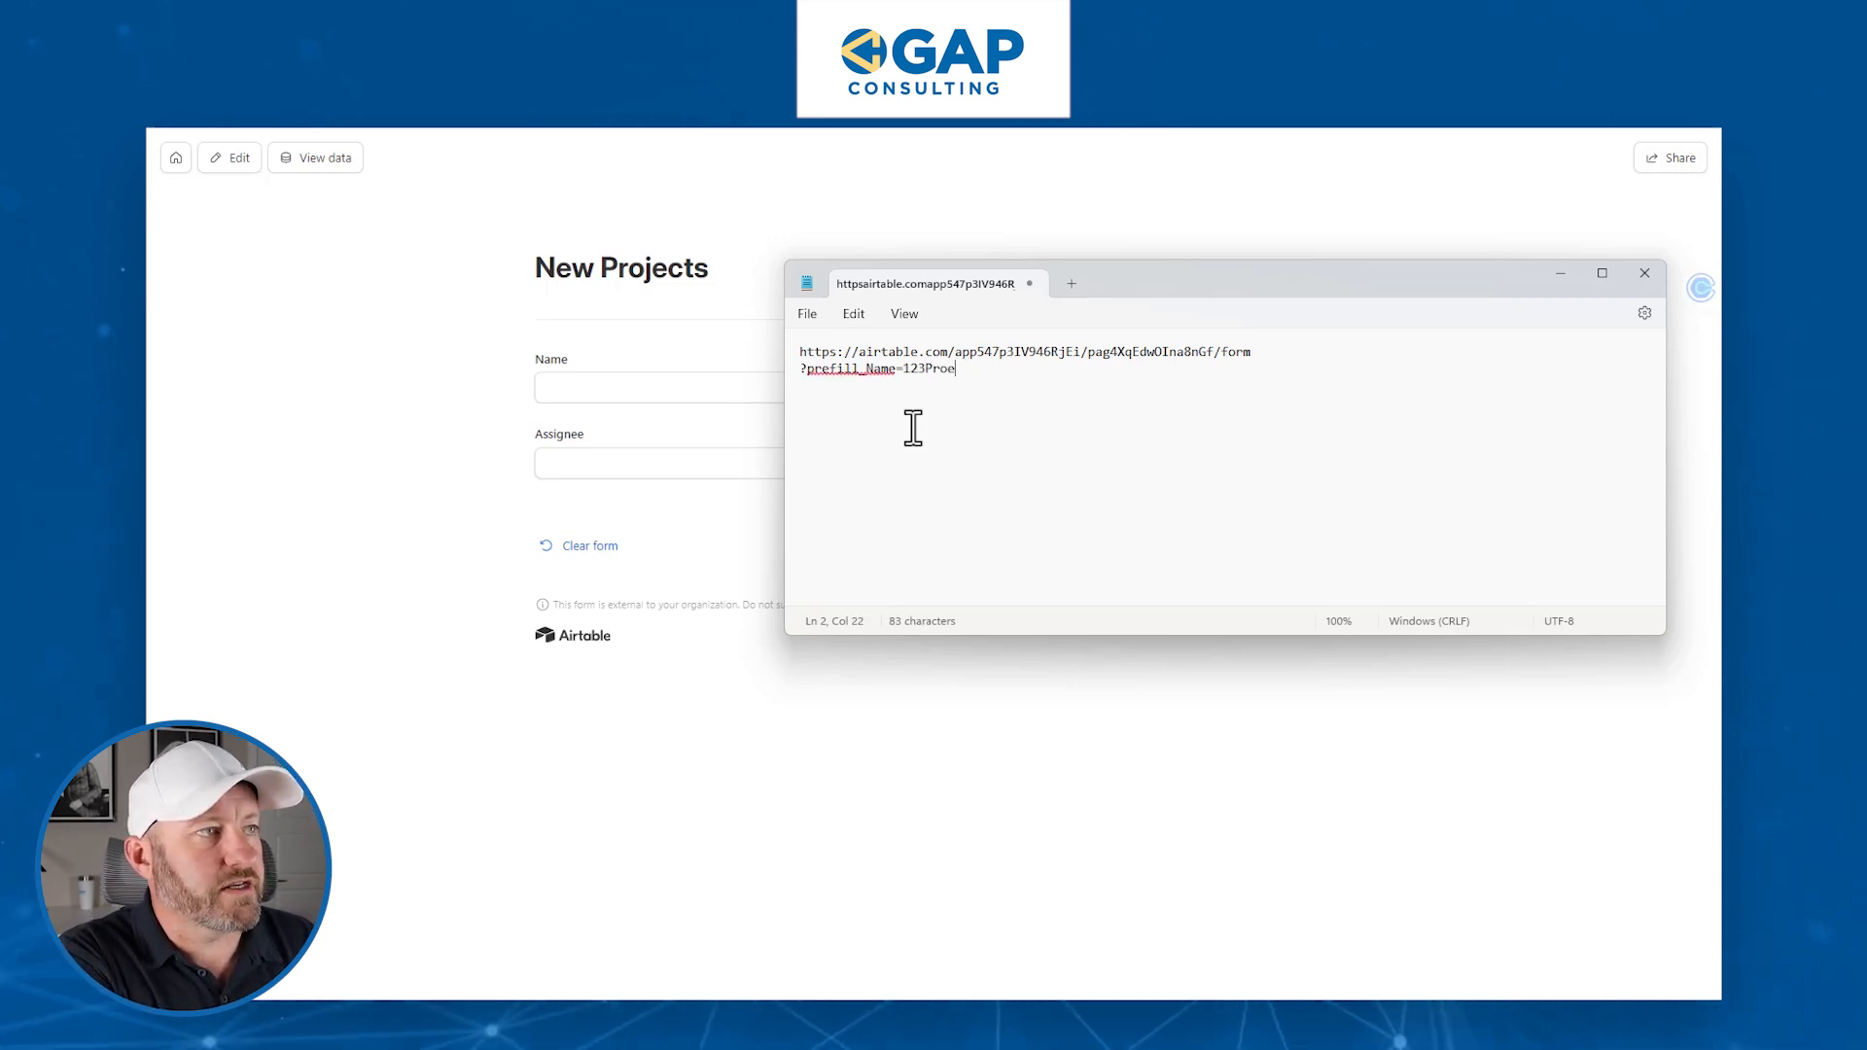
- Complete the Name prefill value as '123%20Project' in the Notepad link
key("BackSpace")
type("ject")
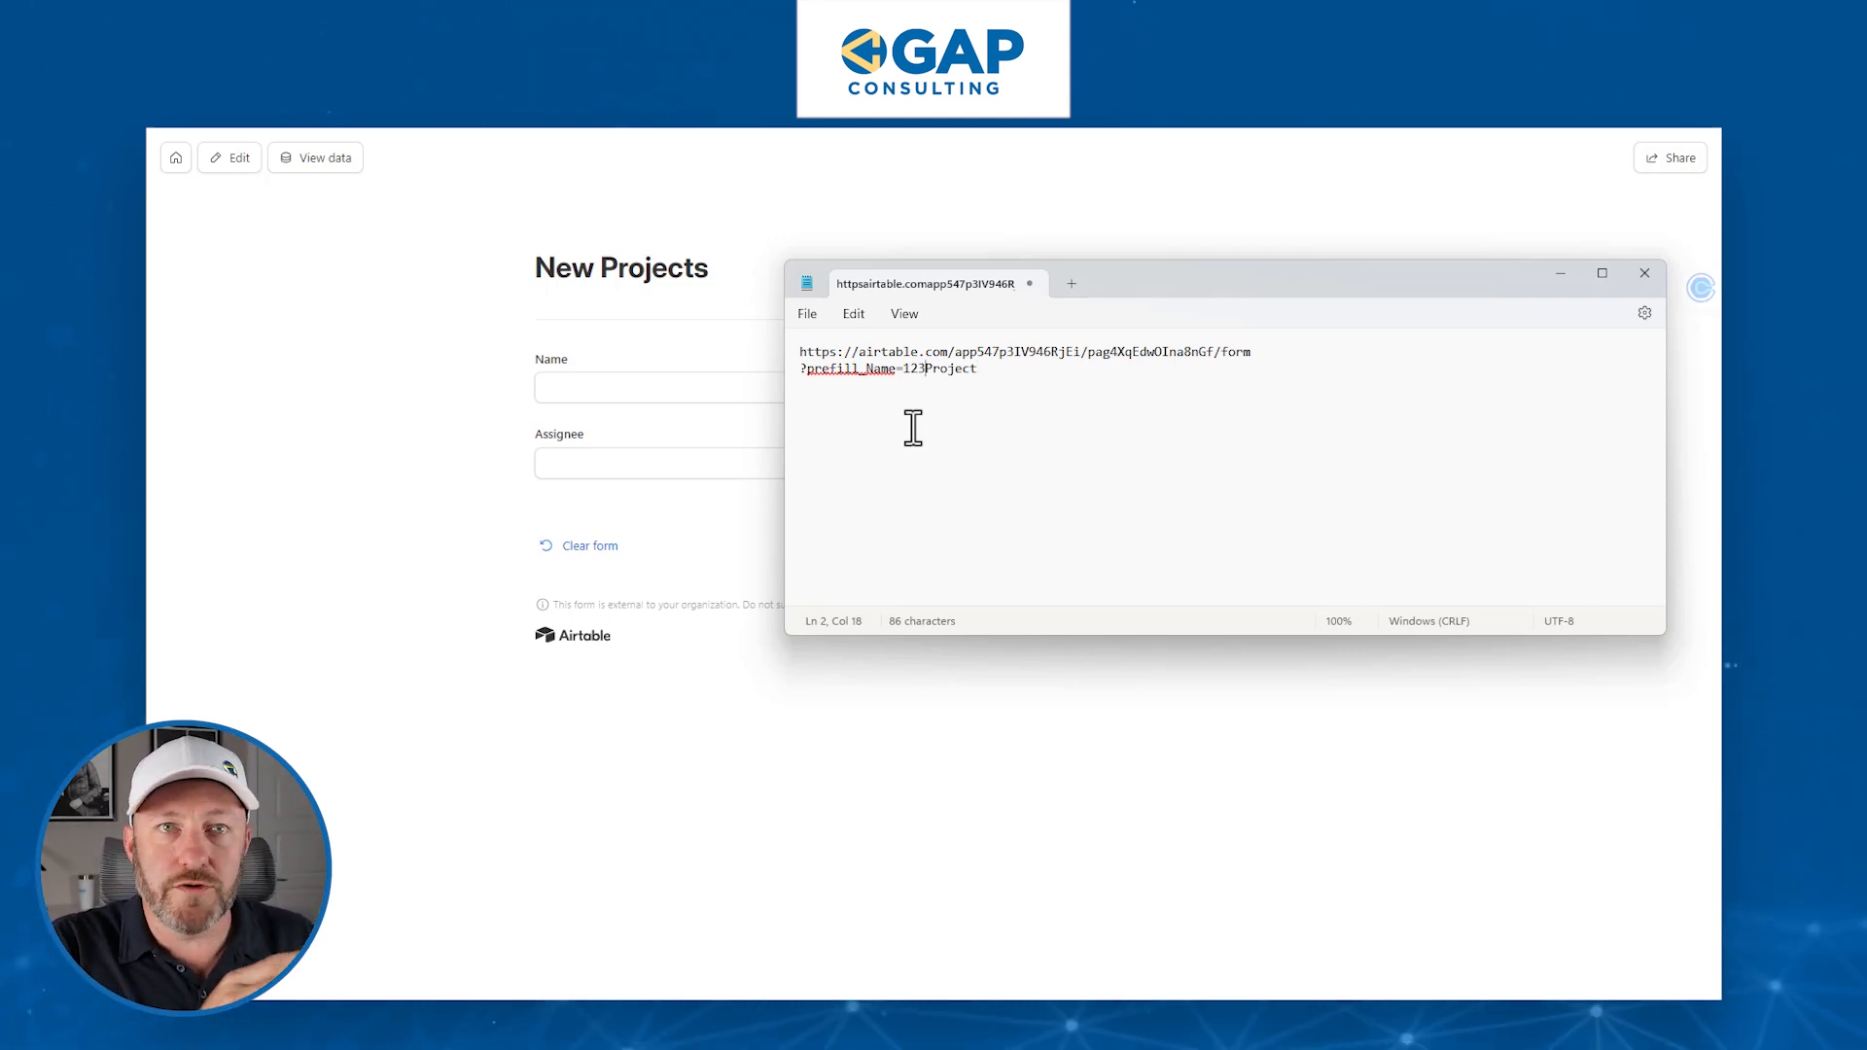
type("%")
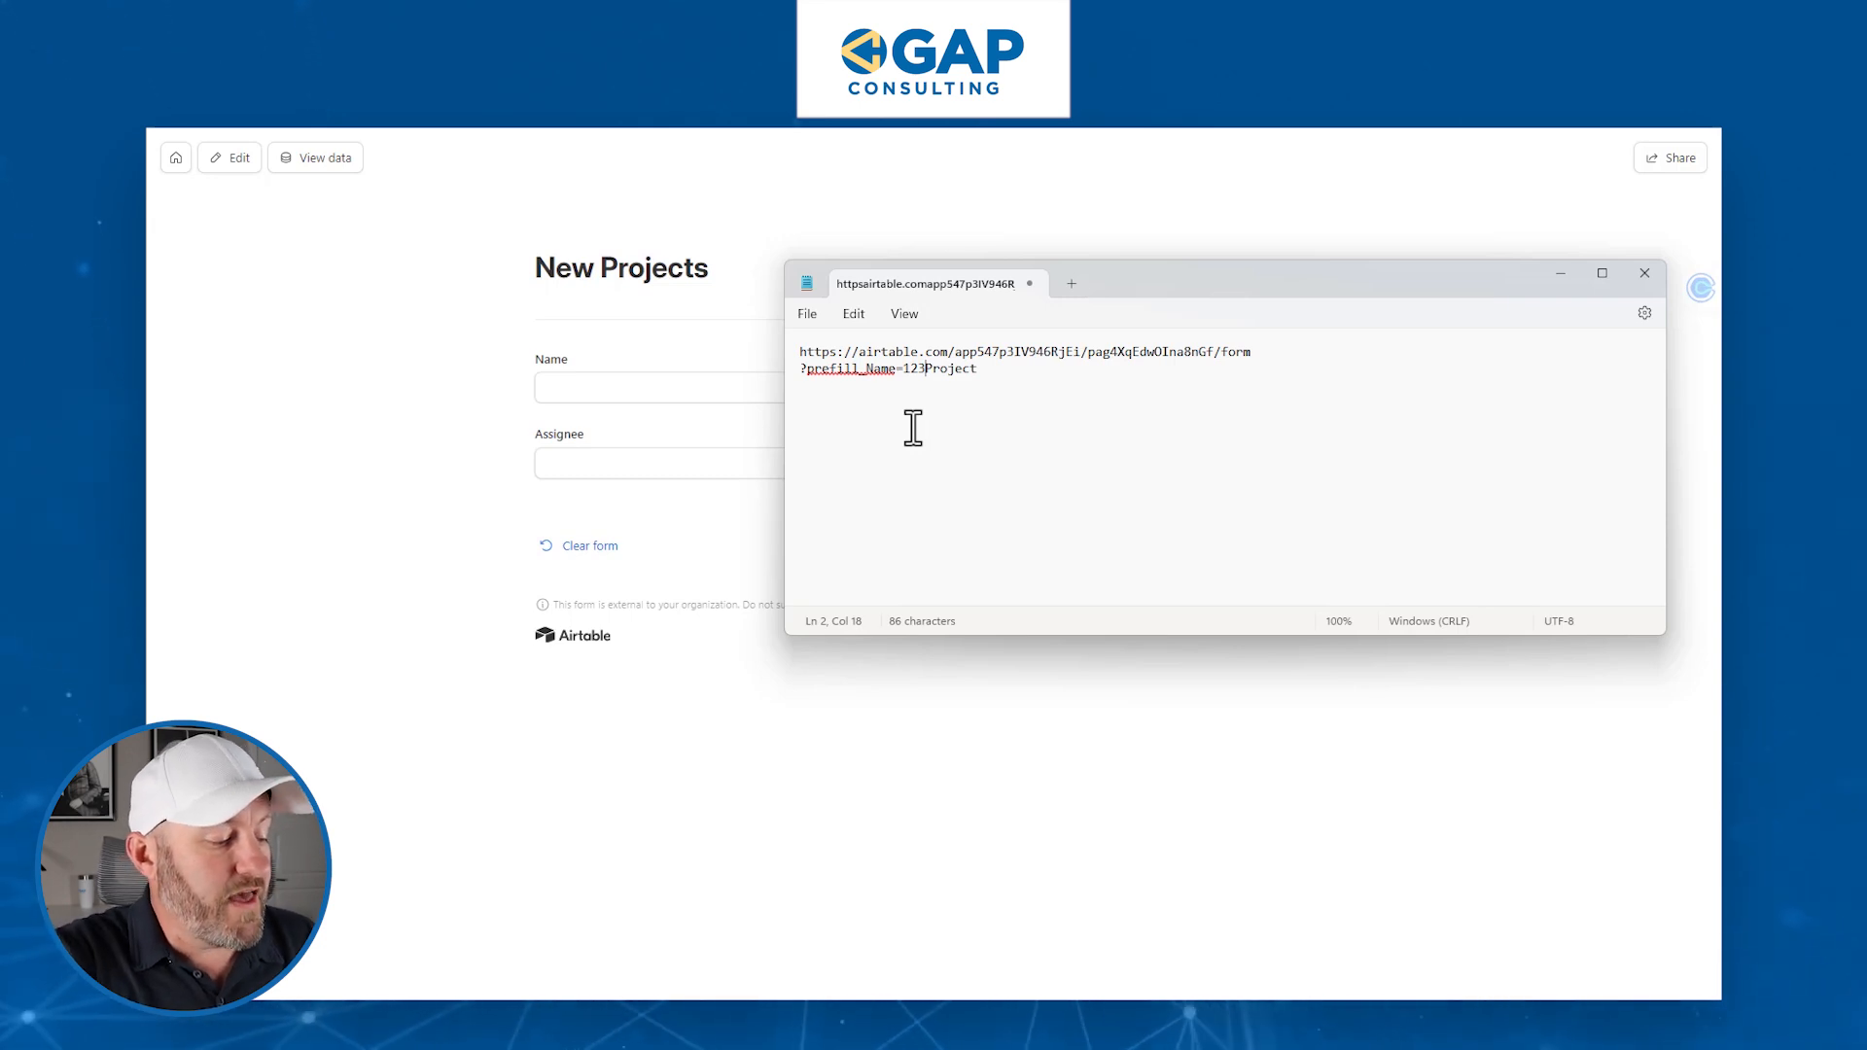
type("20")
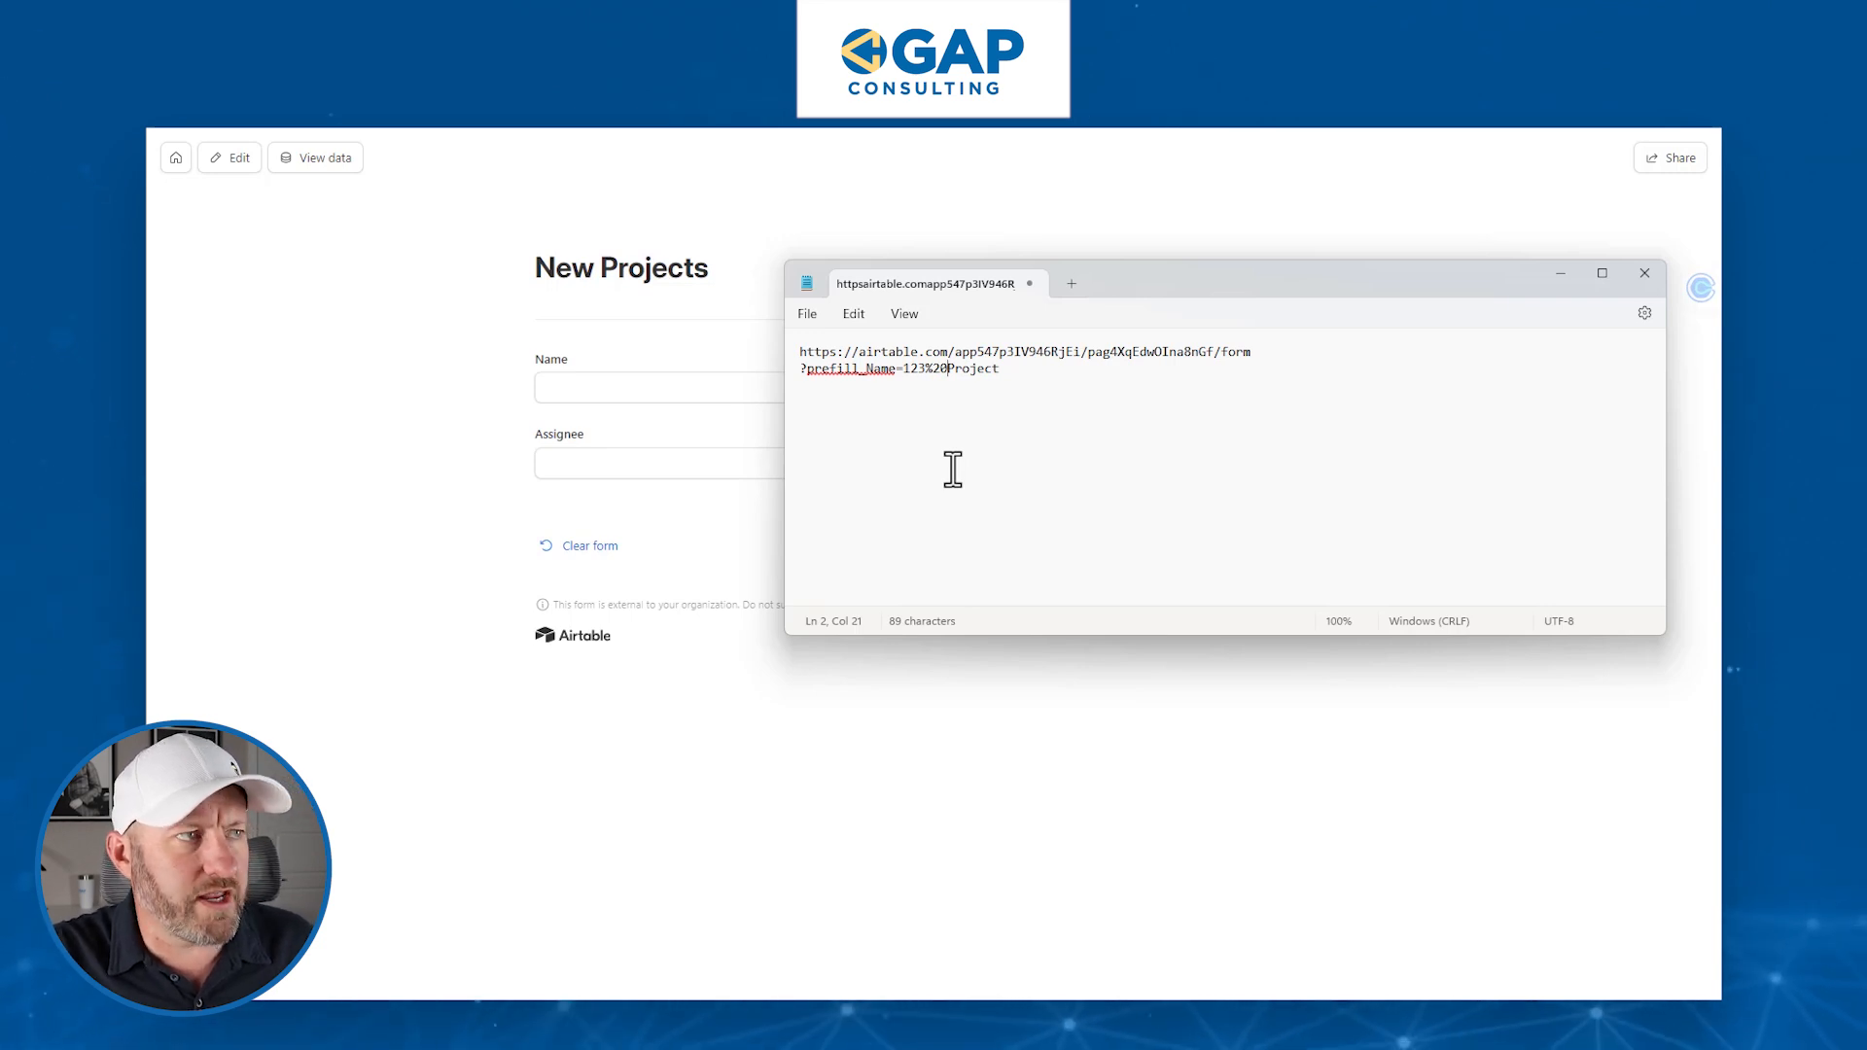
- Copy the full prefill link and paste it into a new Chrome tab's address bar
key("ctrl+a")
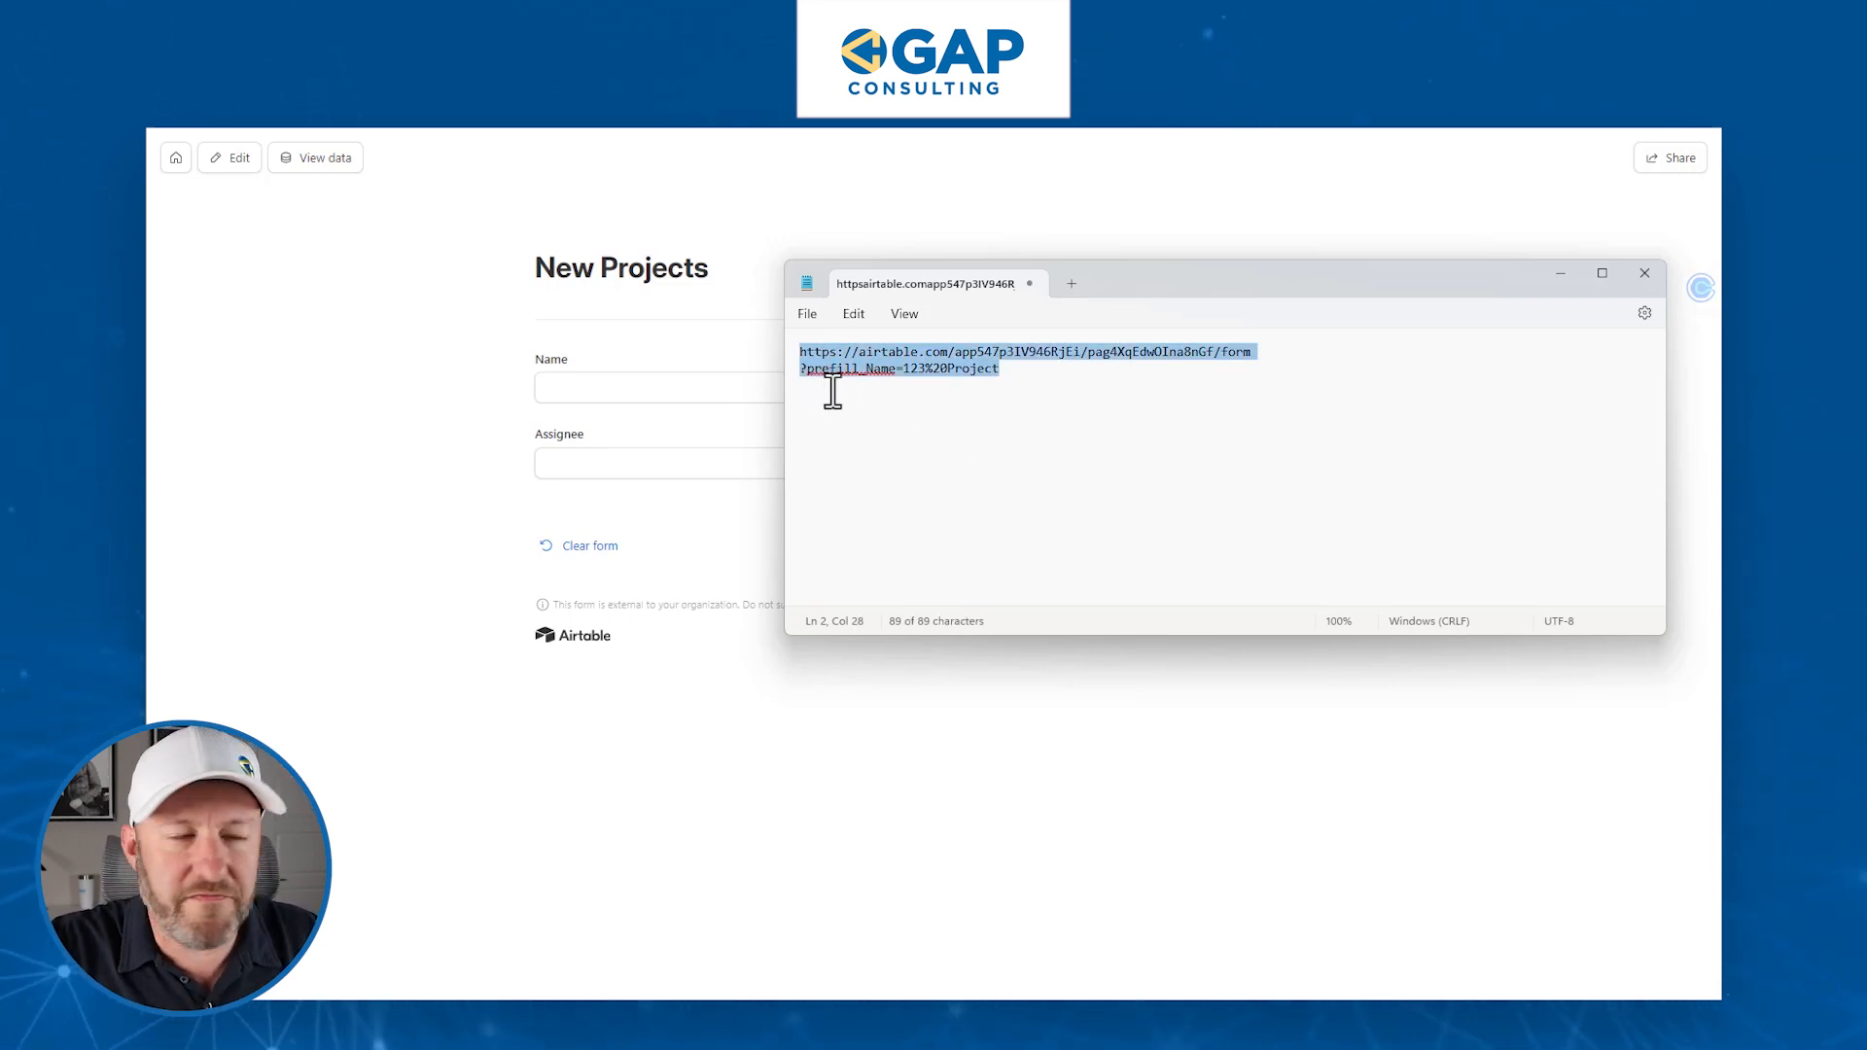
left_click(896, 373)
left_click_drag(914, 368, 1012, 367)
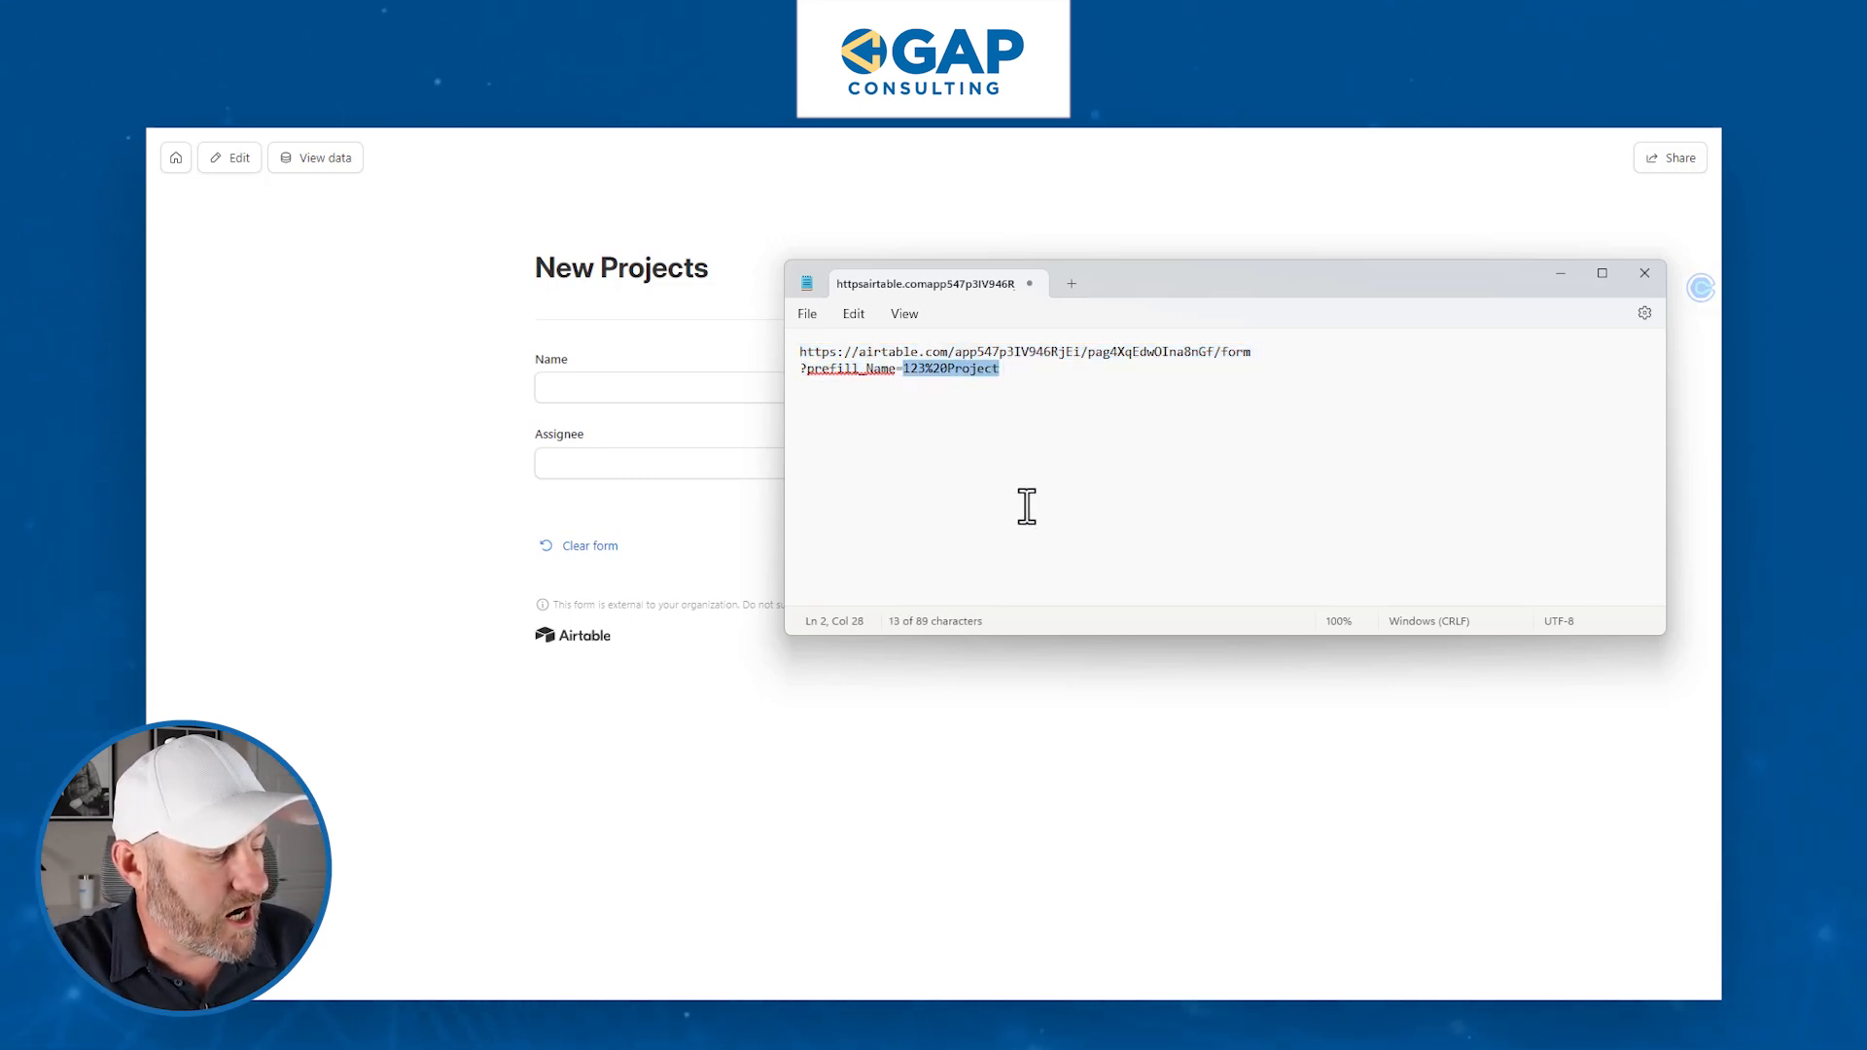
key("ctrl+a")
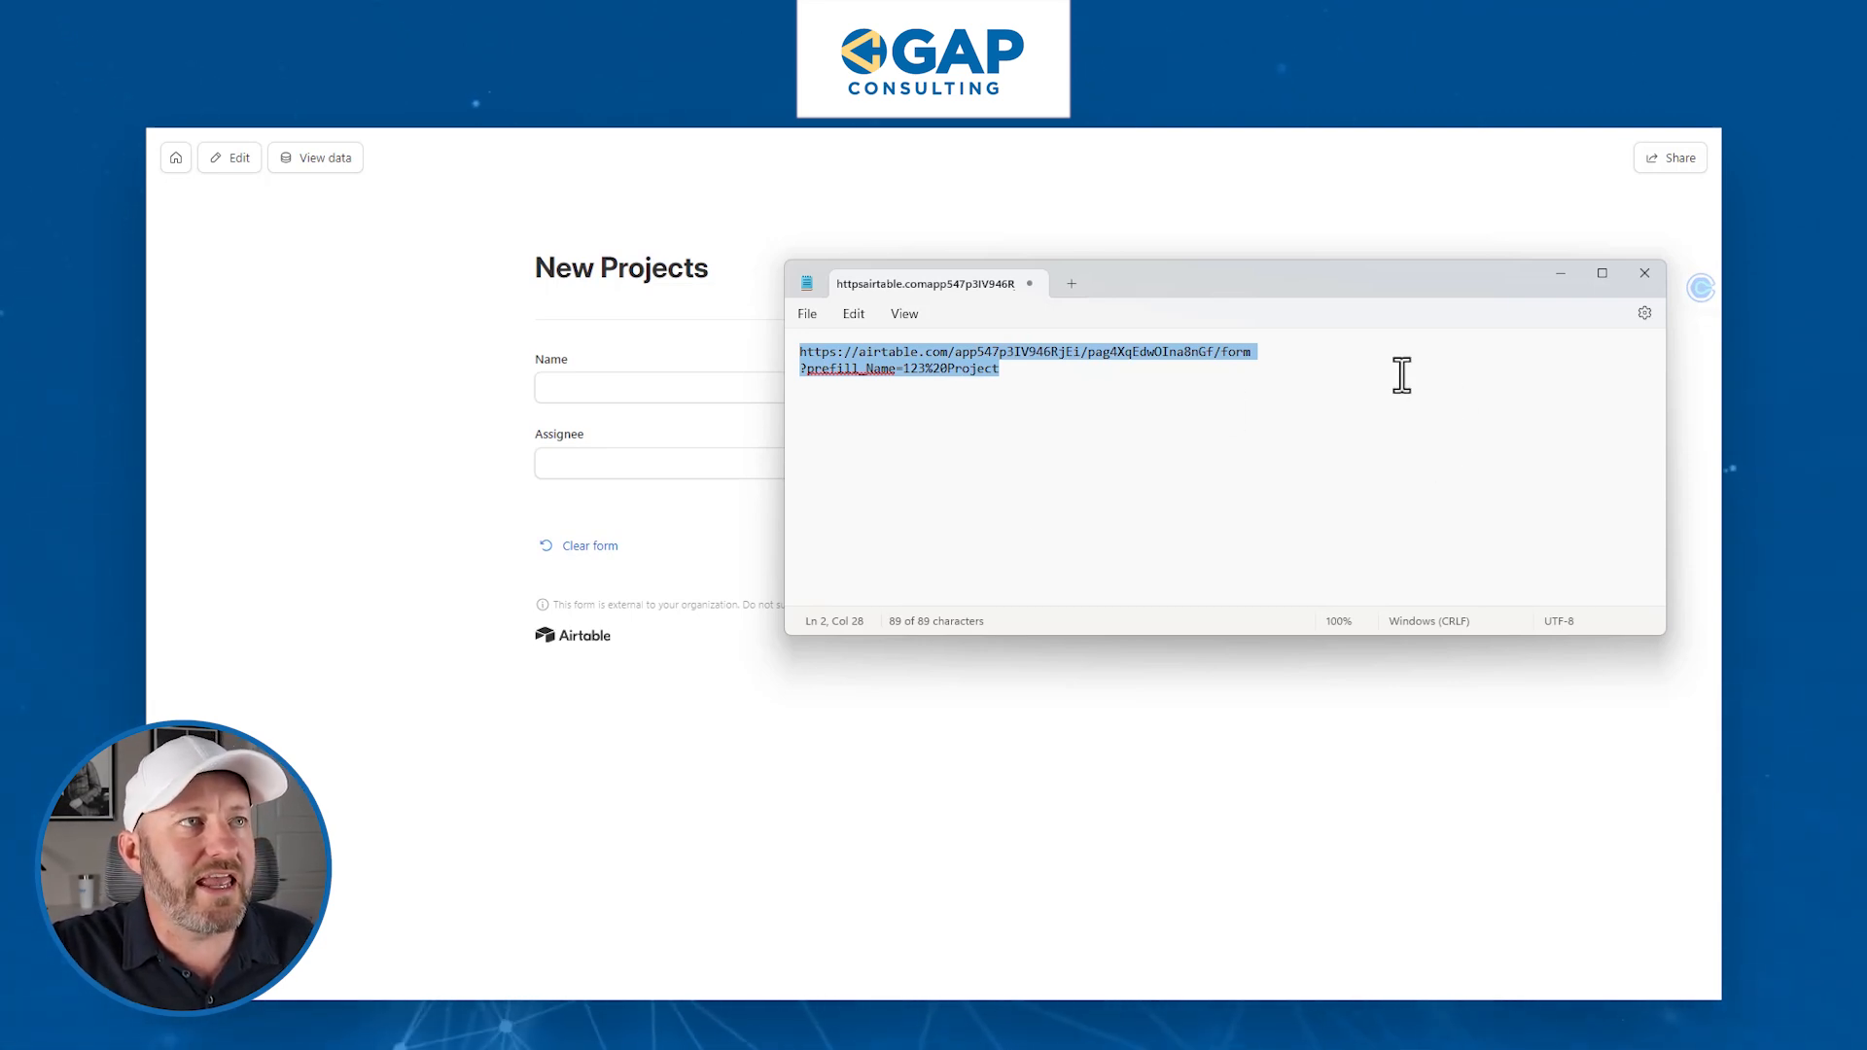
key("alt+Tab")
key("ctrl+t")
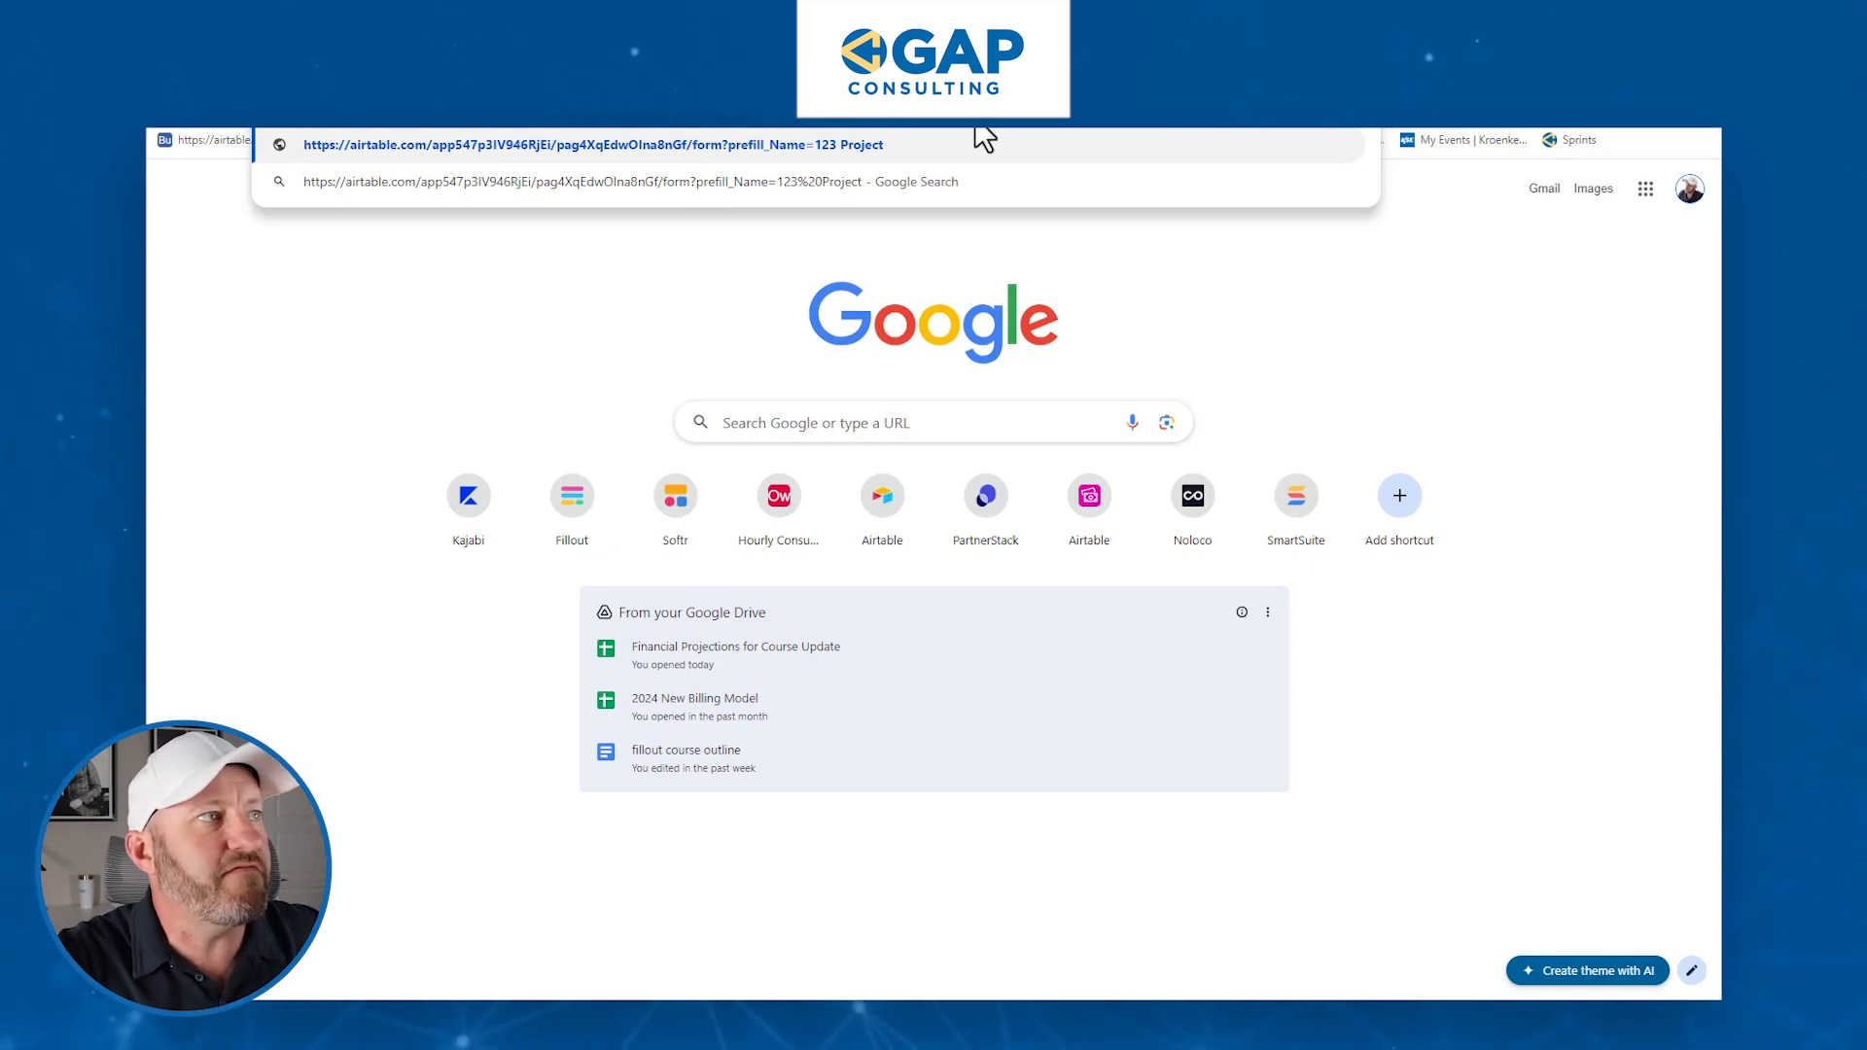
- Load the prefill link so Name shows '123 Project' and Assignee stays empty
key("Return")
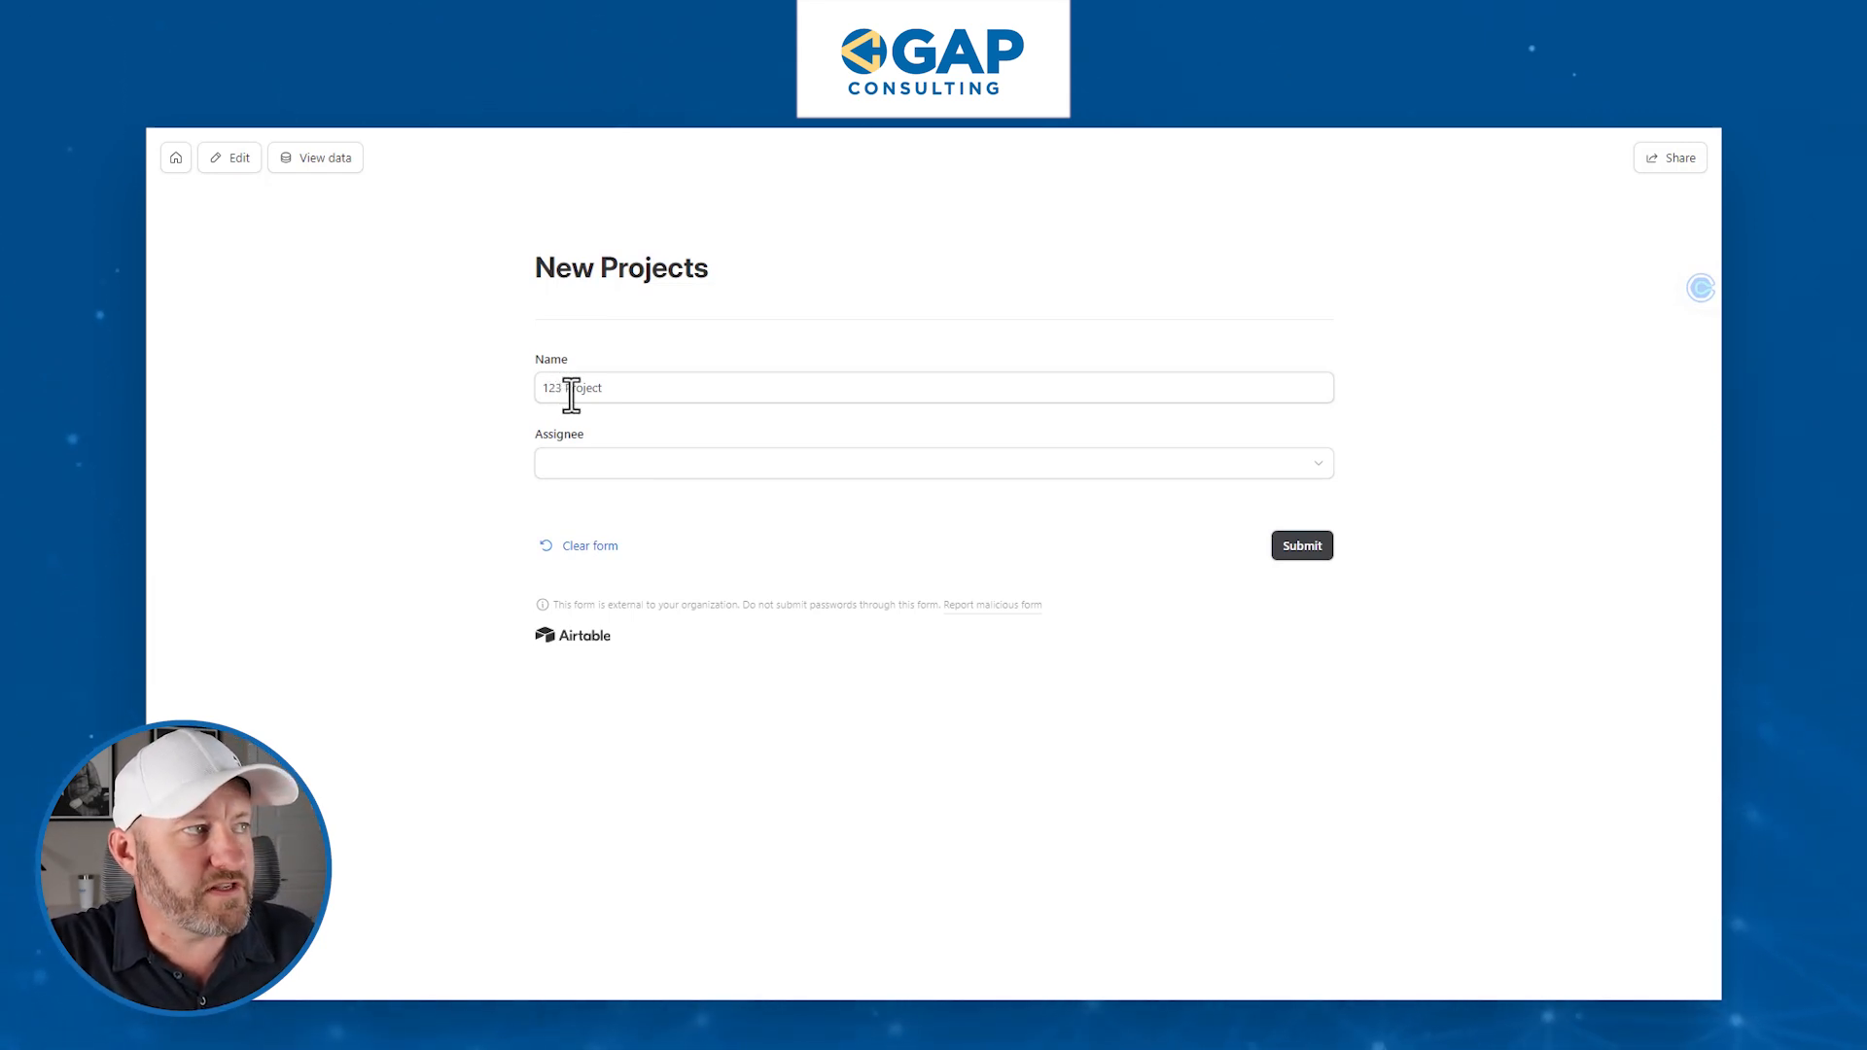
left_click(630, 467)
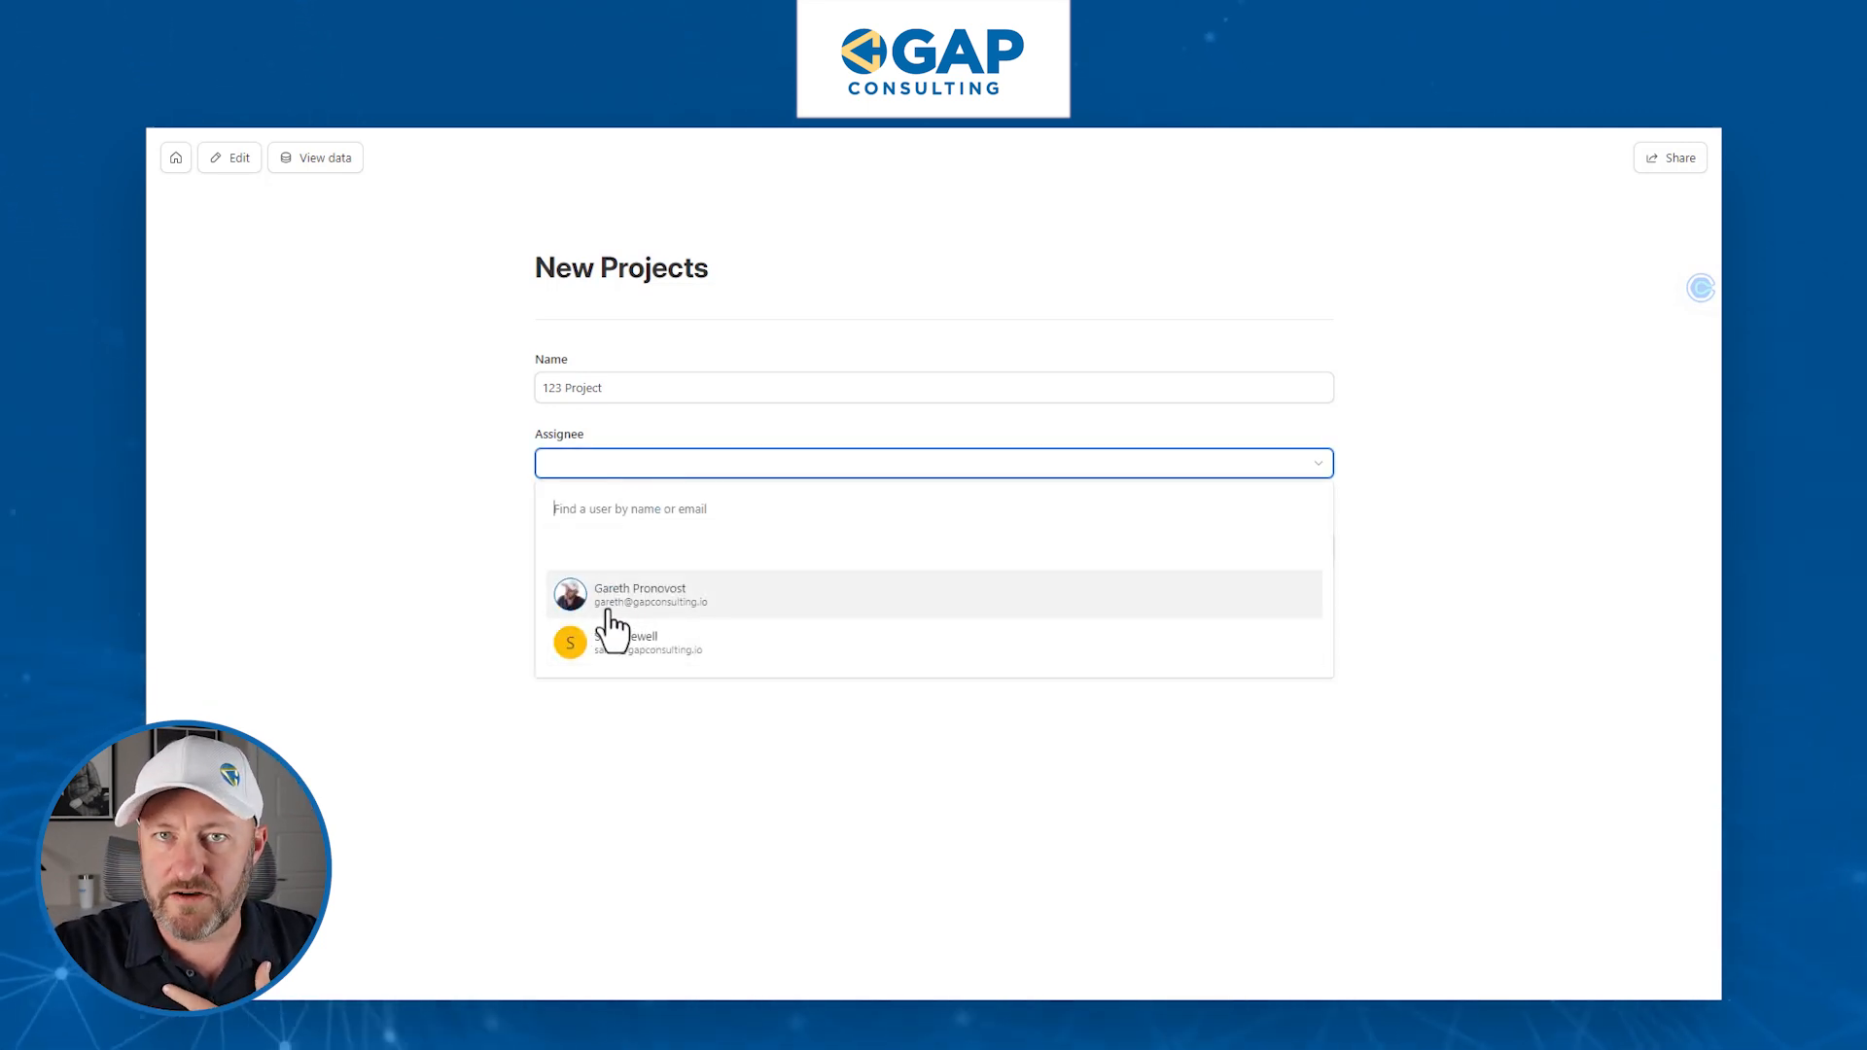
left_click(422, 589)
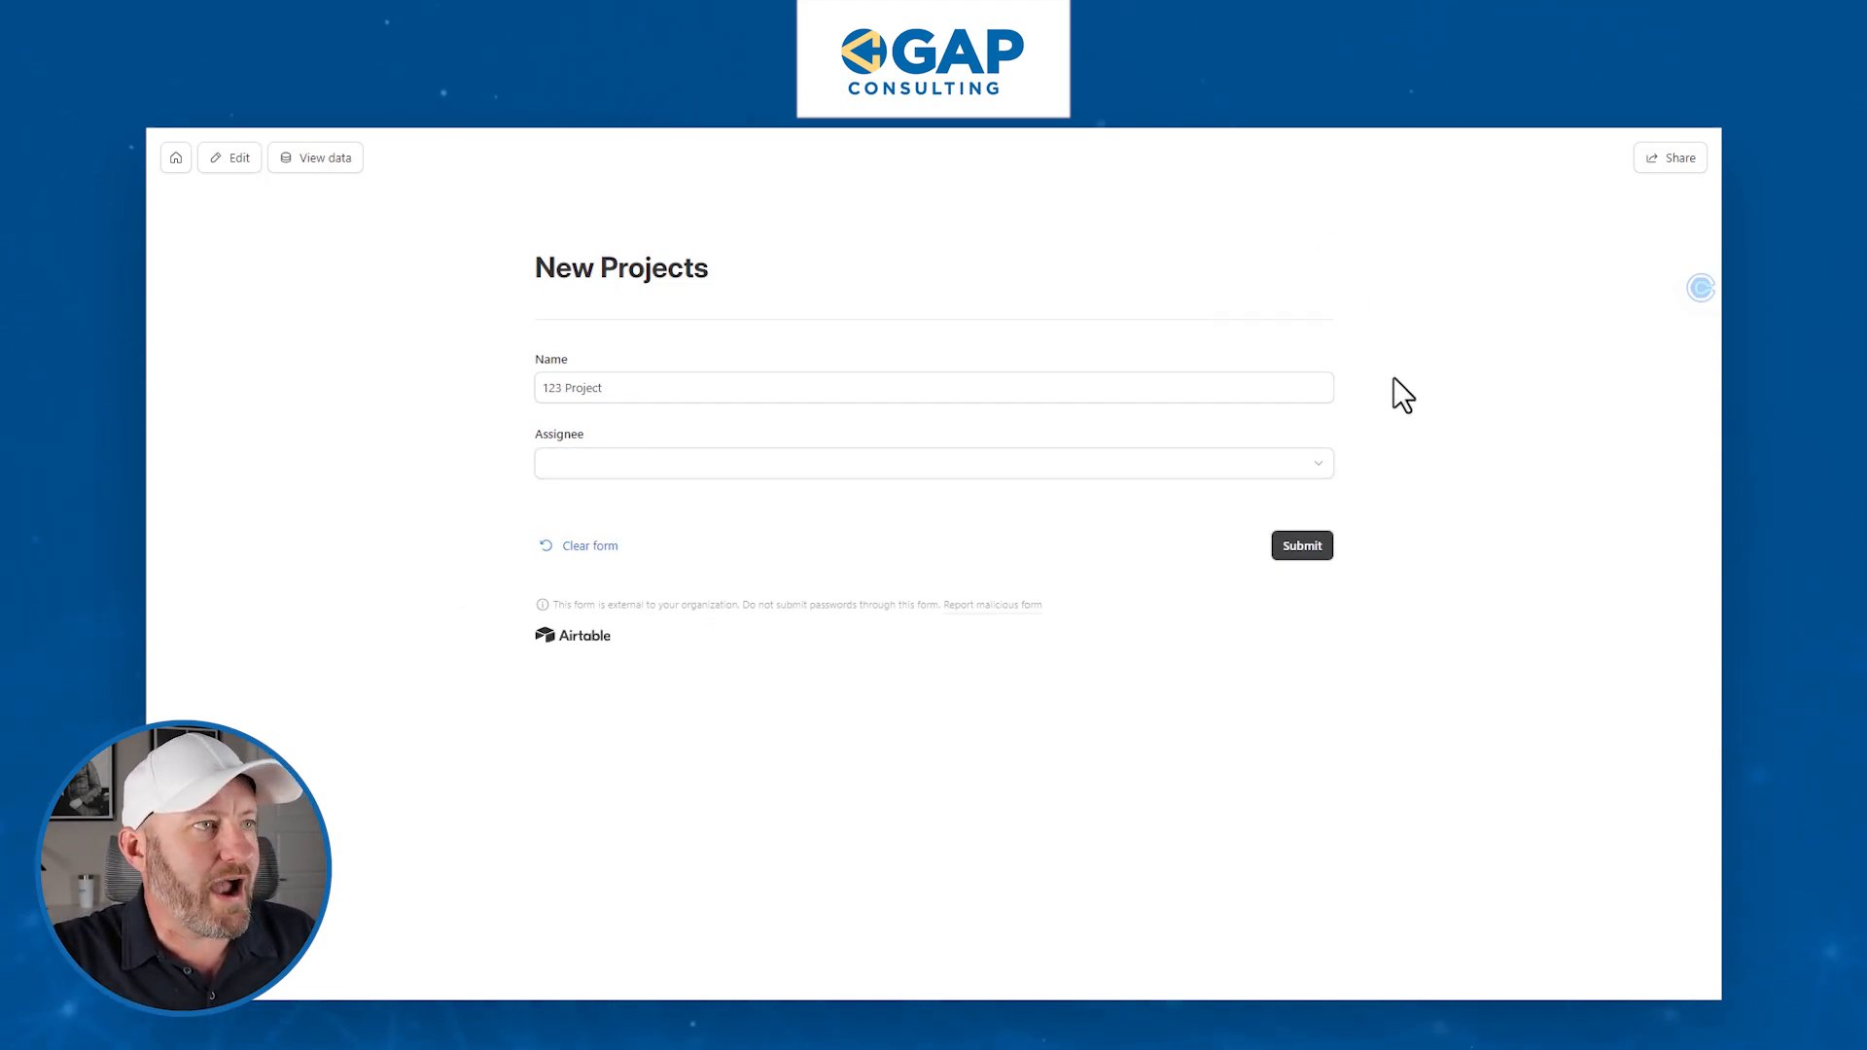
- Start a new third line at the end of the Notepad link for another parameter
key("alt+Tab")
left_click(1062, 394)
key("Return")
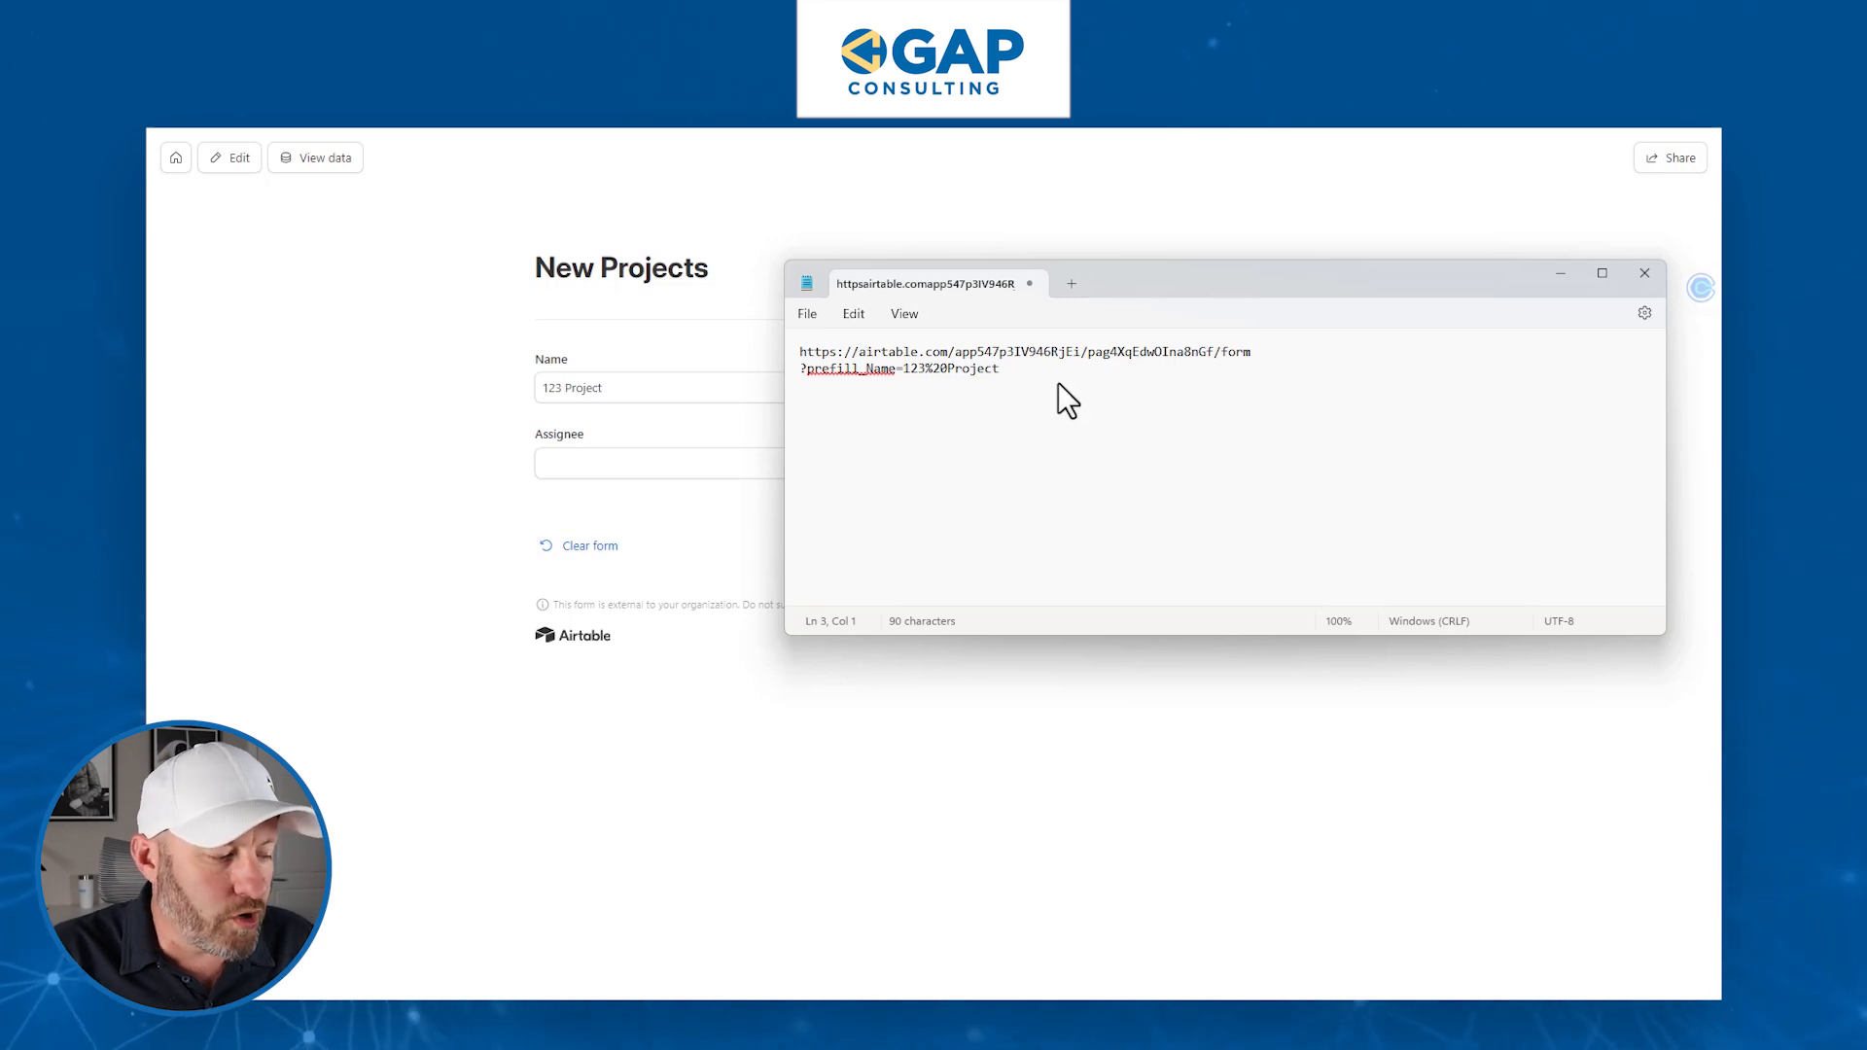
- Add a third line '&prefill_Assignee=' to the form link in Notepad
type("&")
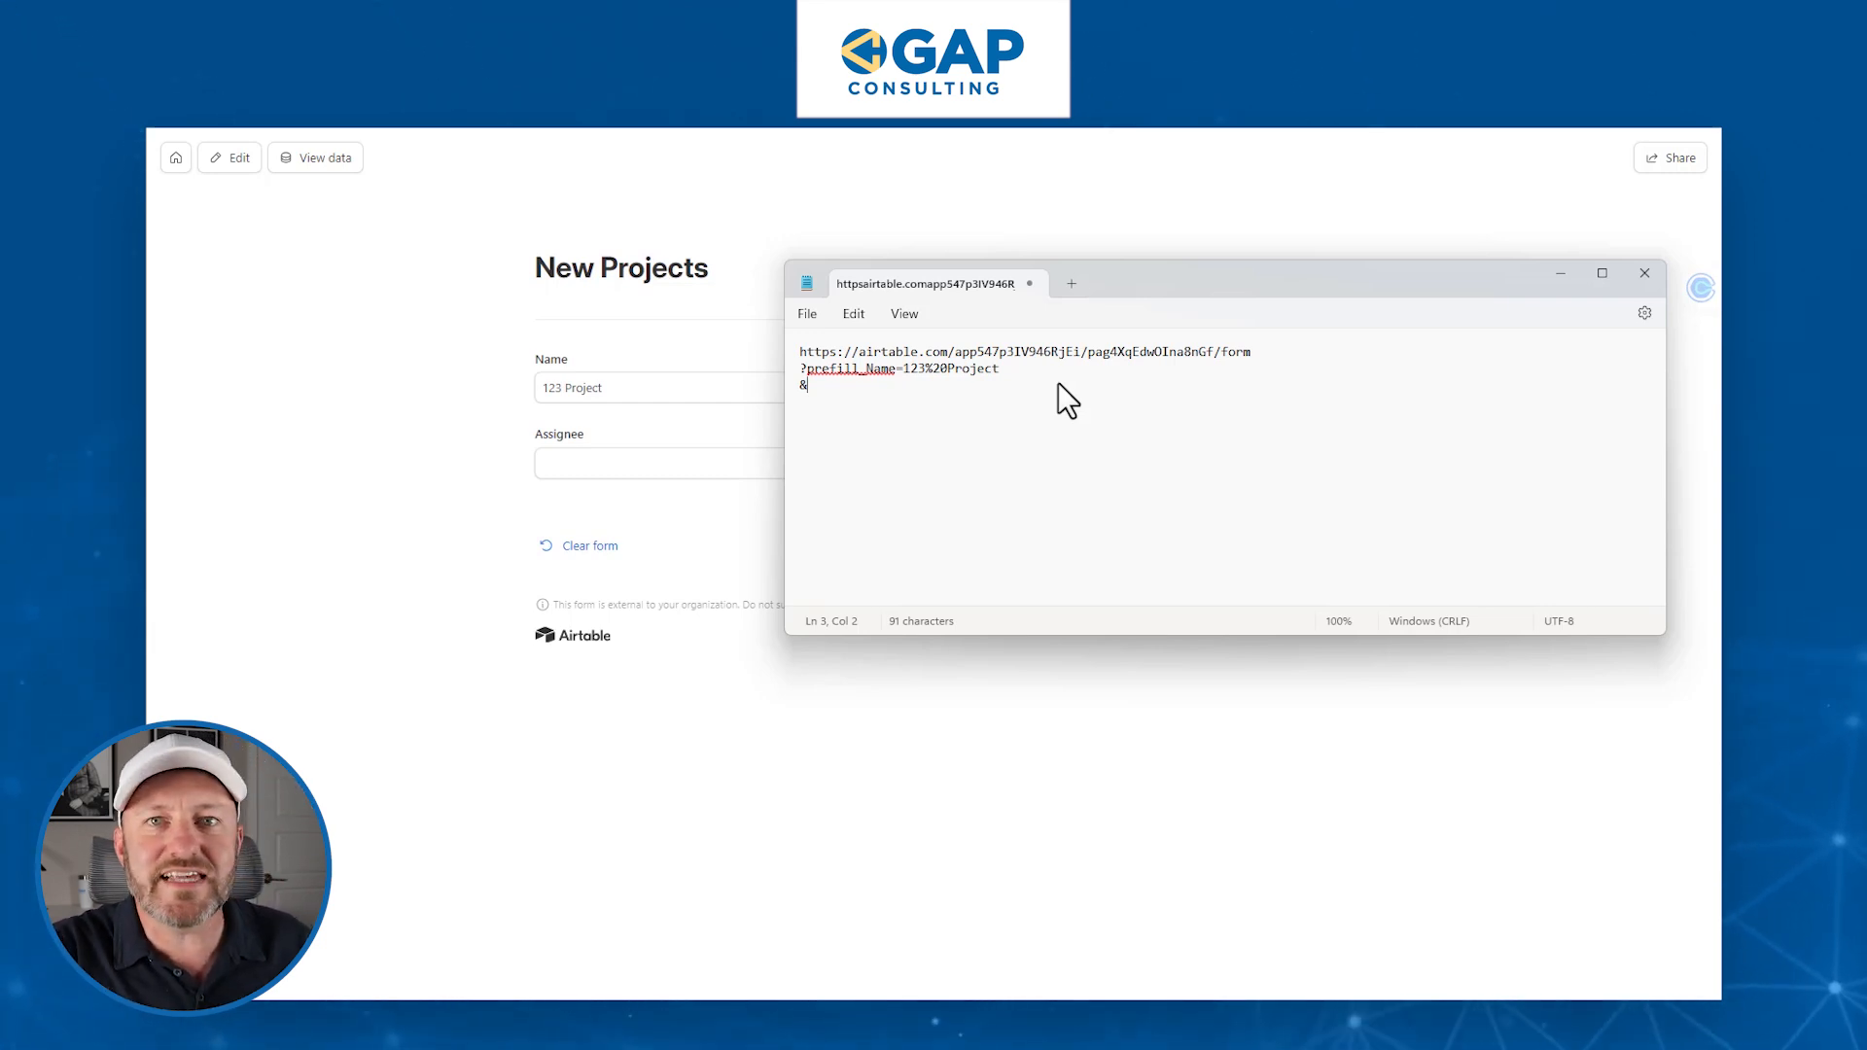
type("prefi")
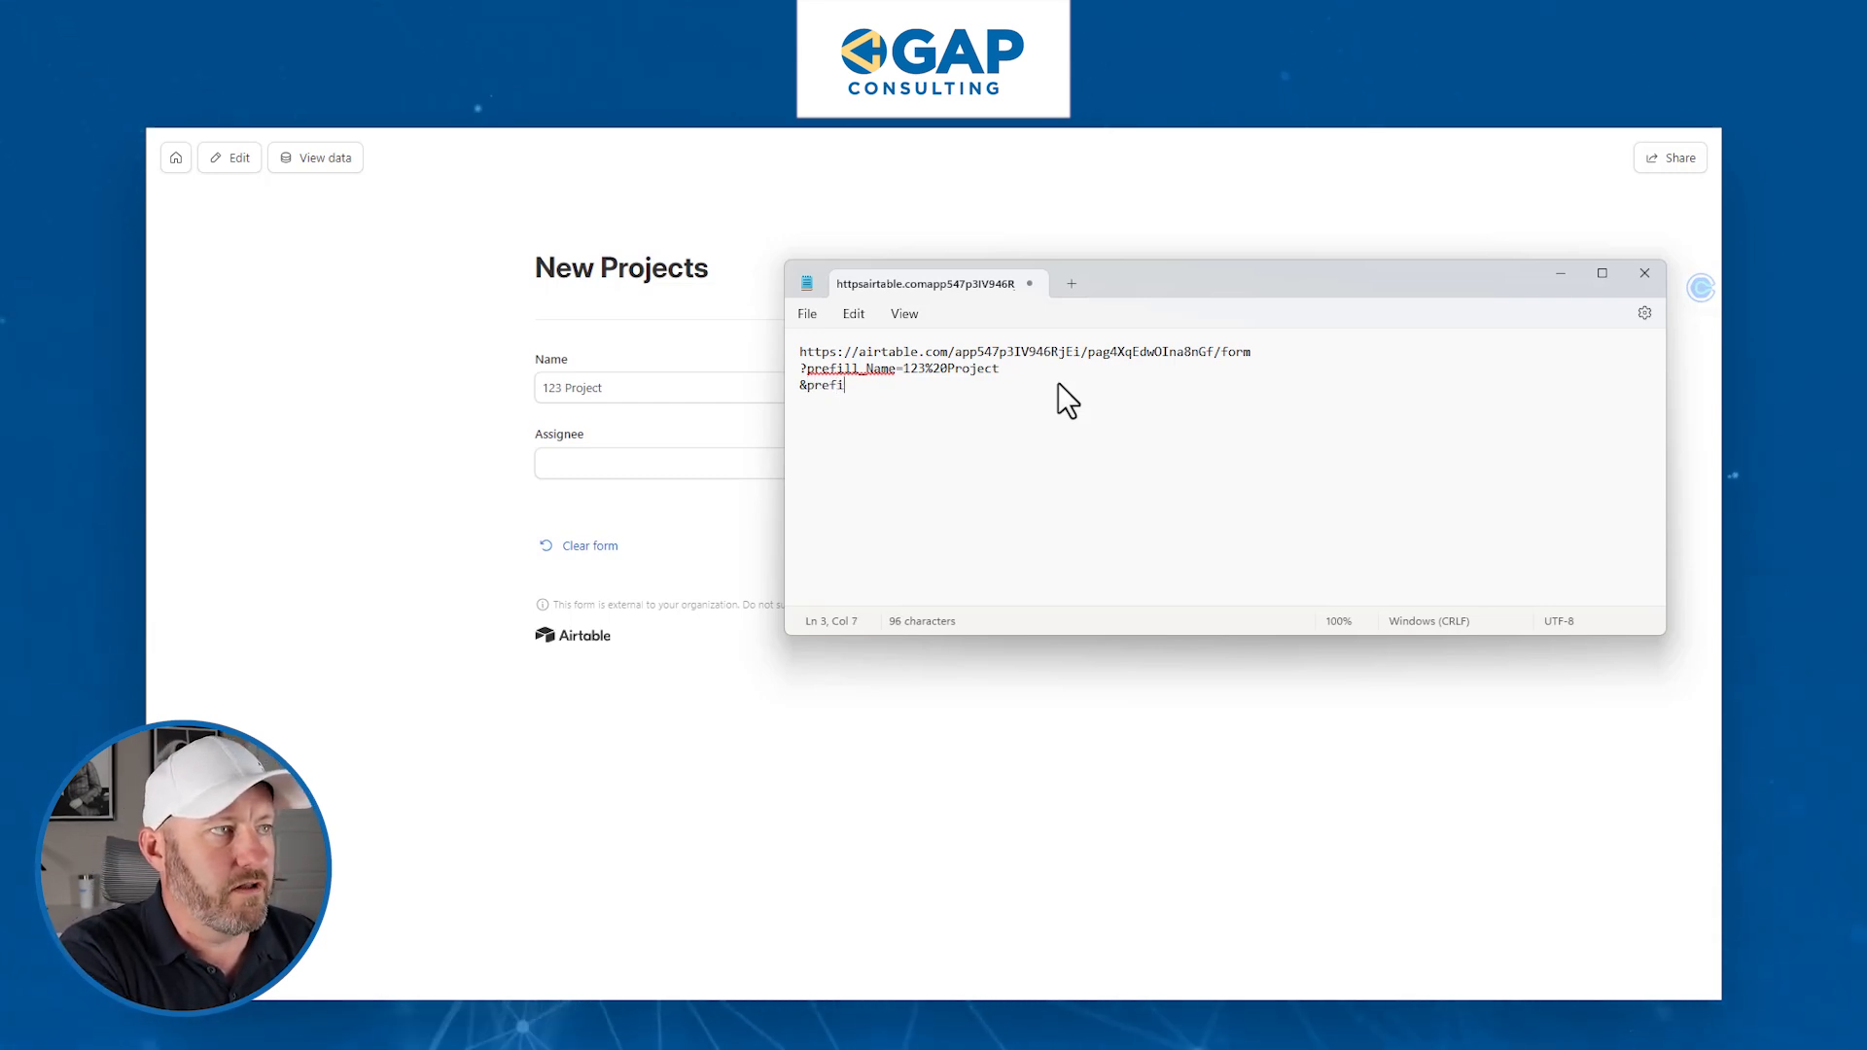
type("ll_")
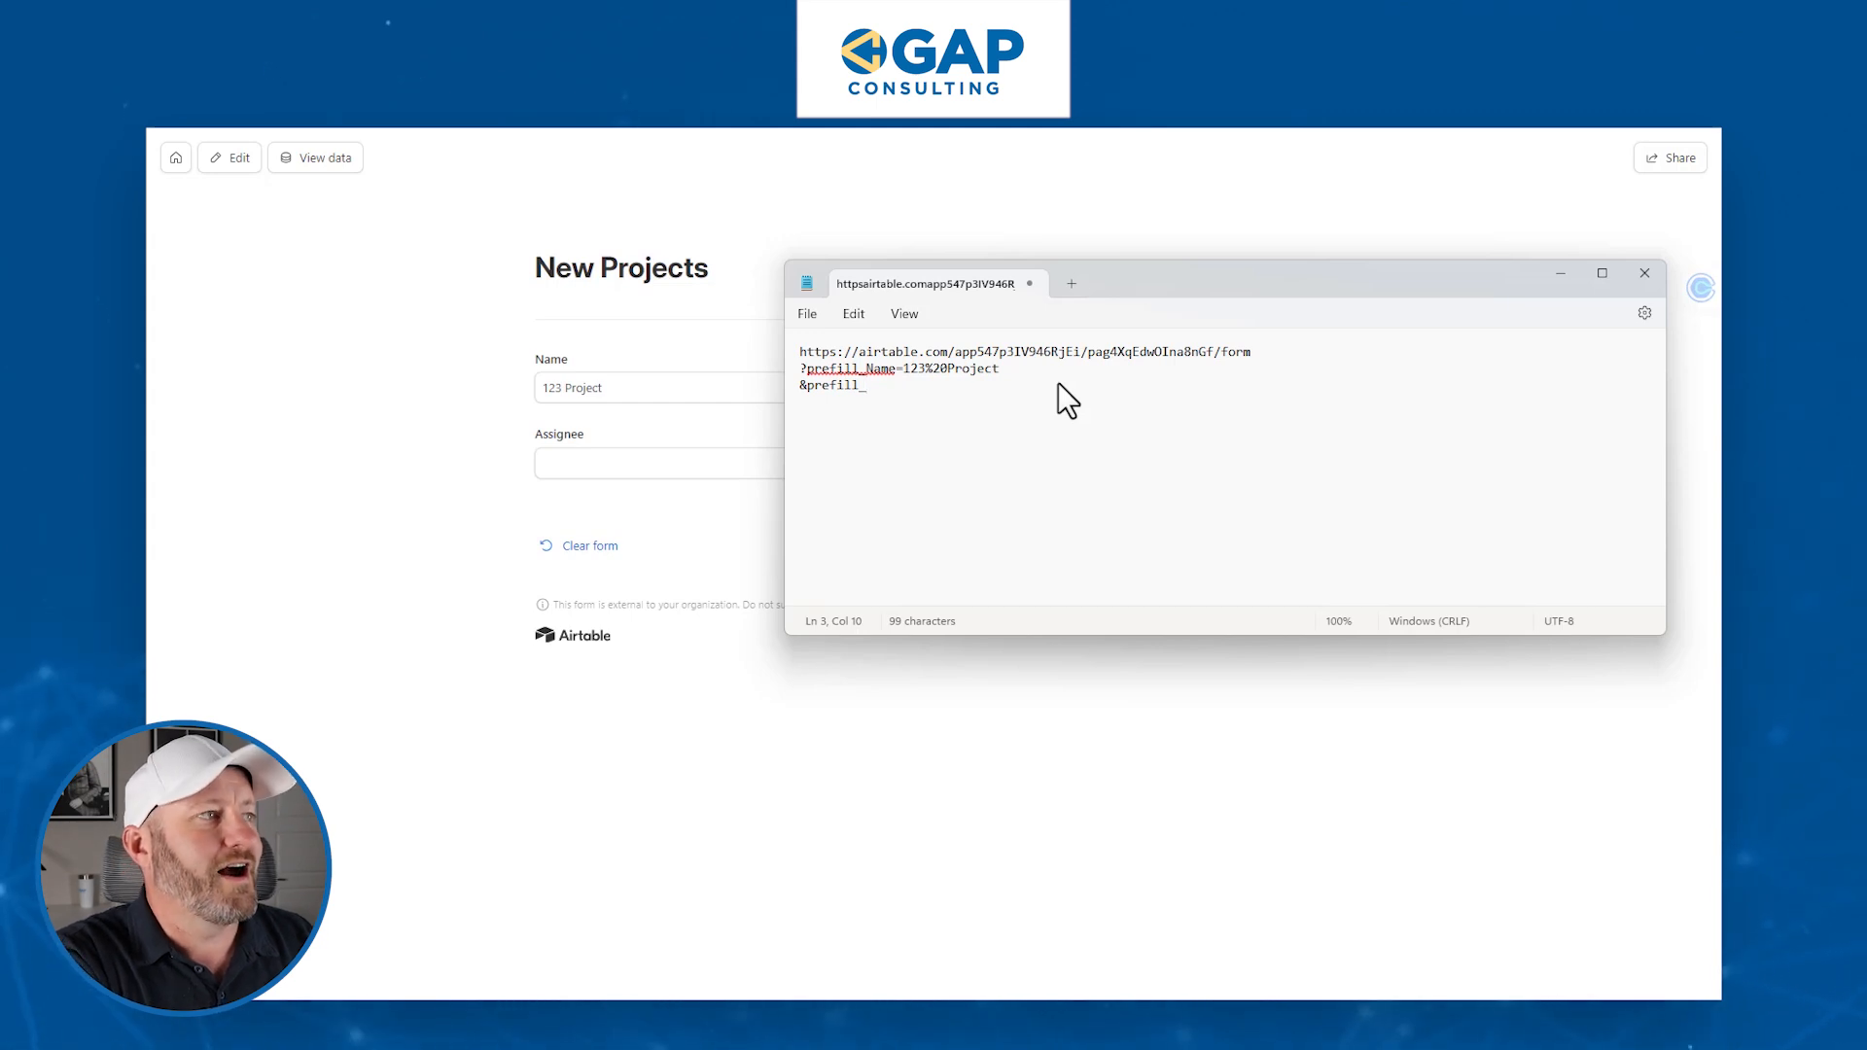
type("Assignee")
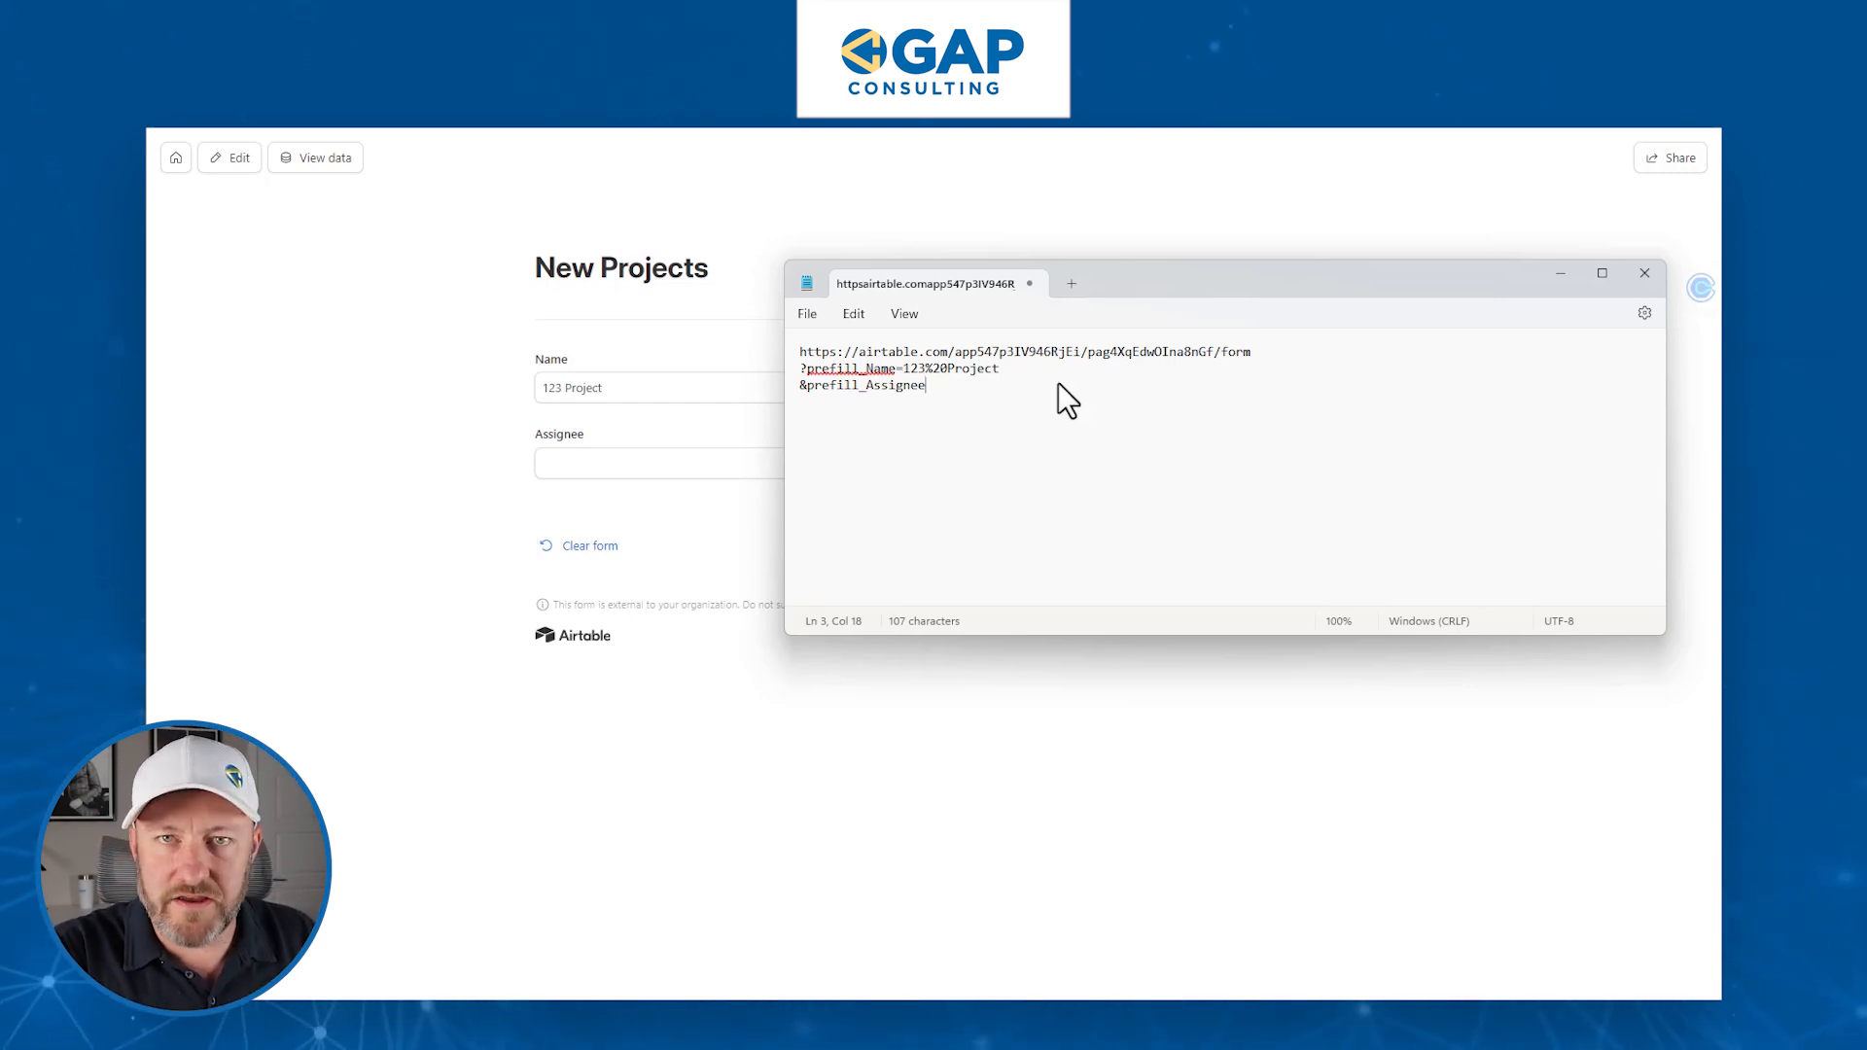
type("=")
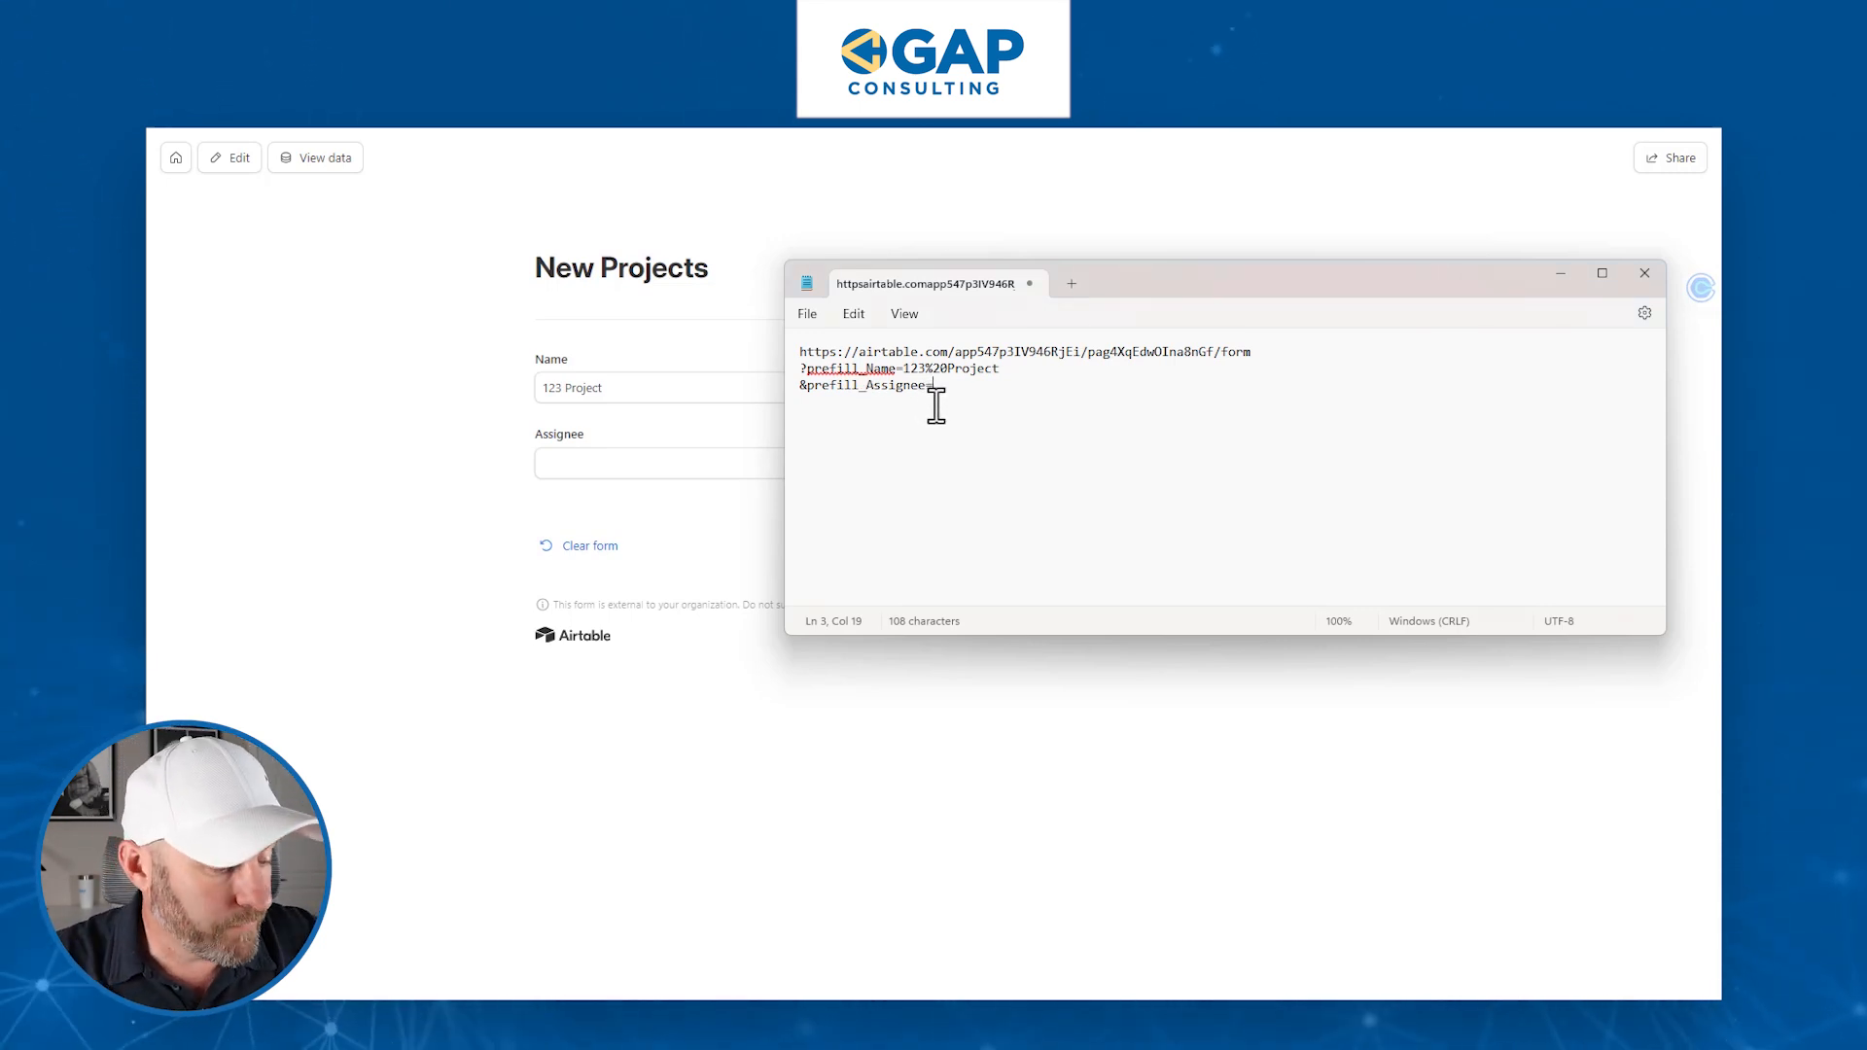
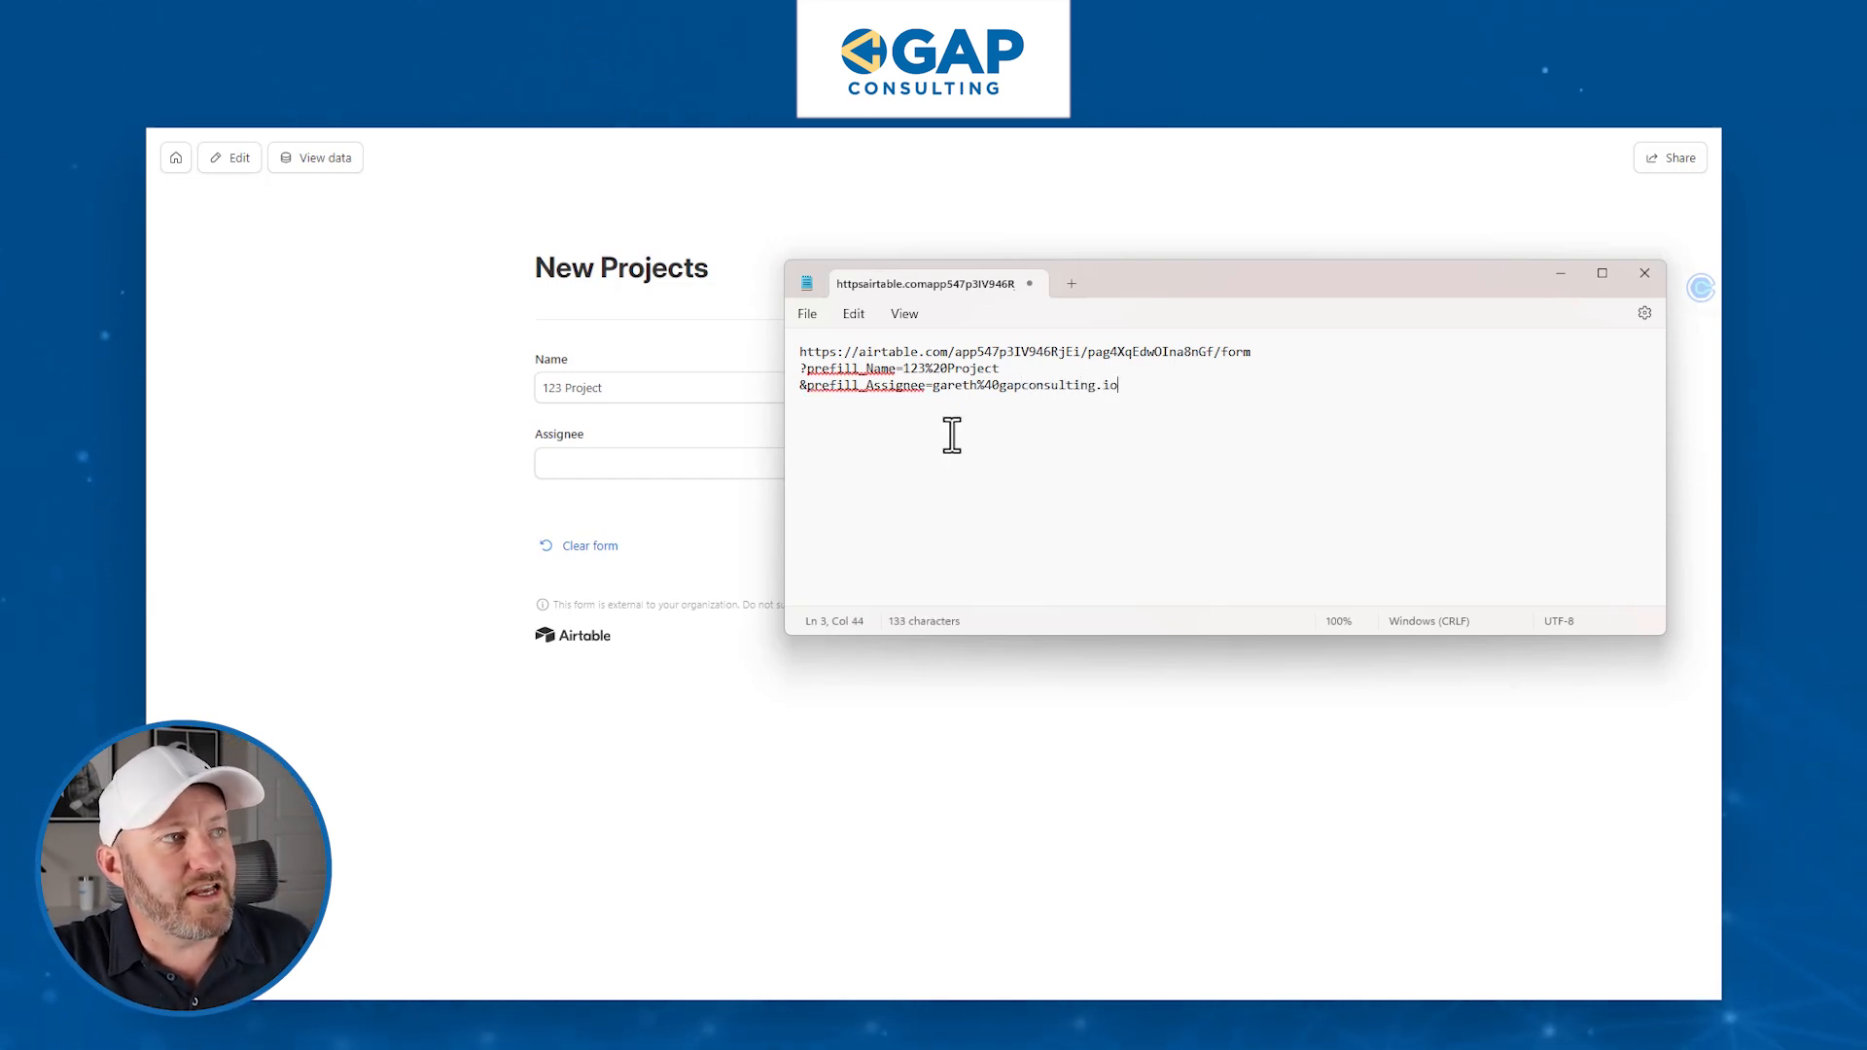
- Fill in the user's e-mail as the Assignee value, encoding @ as %40
left_click_drag(939, 397, 1126, 400)
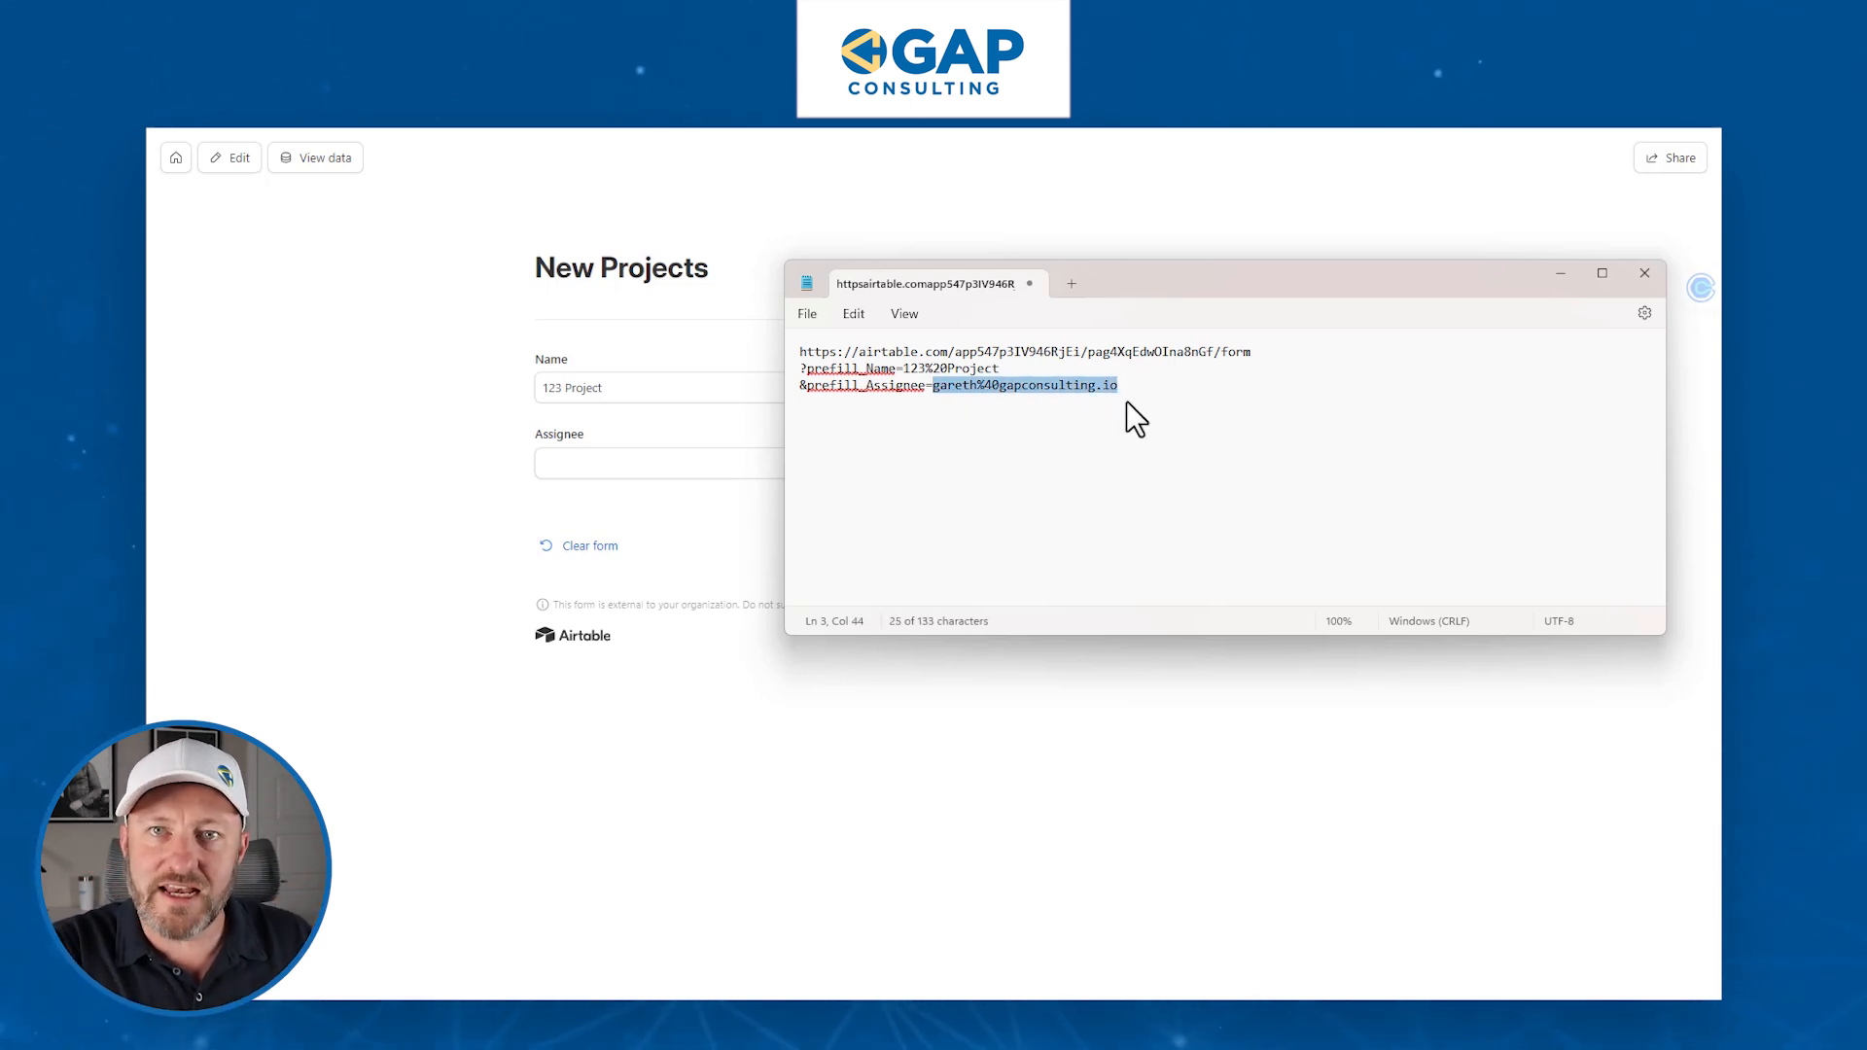
- Copy the full three-line link and paste it into a new browser tab
key("ctrl+a")
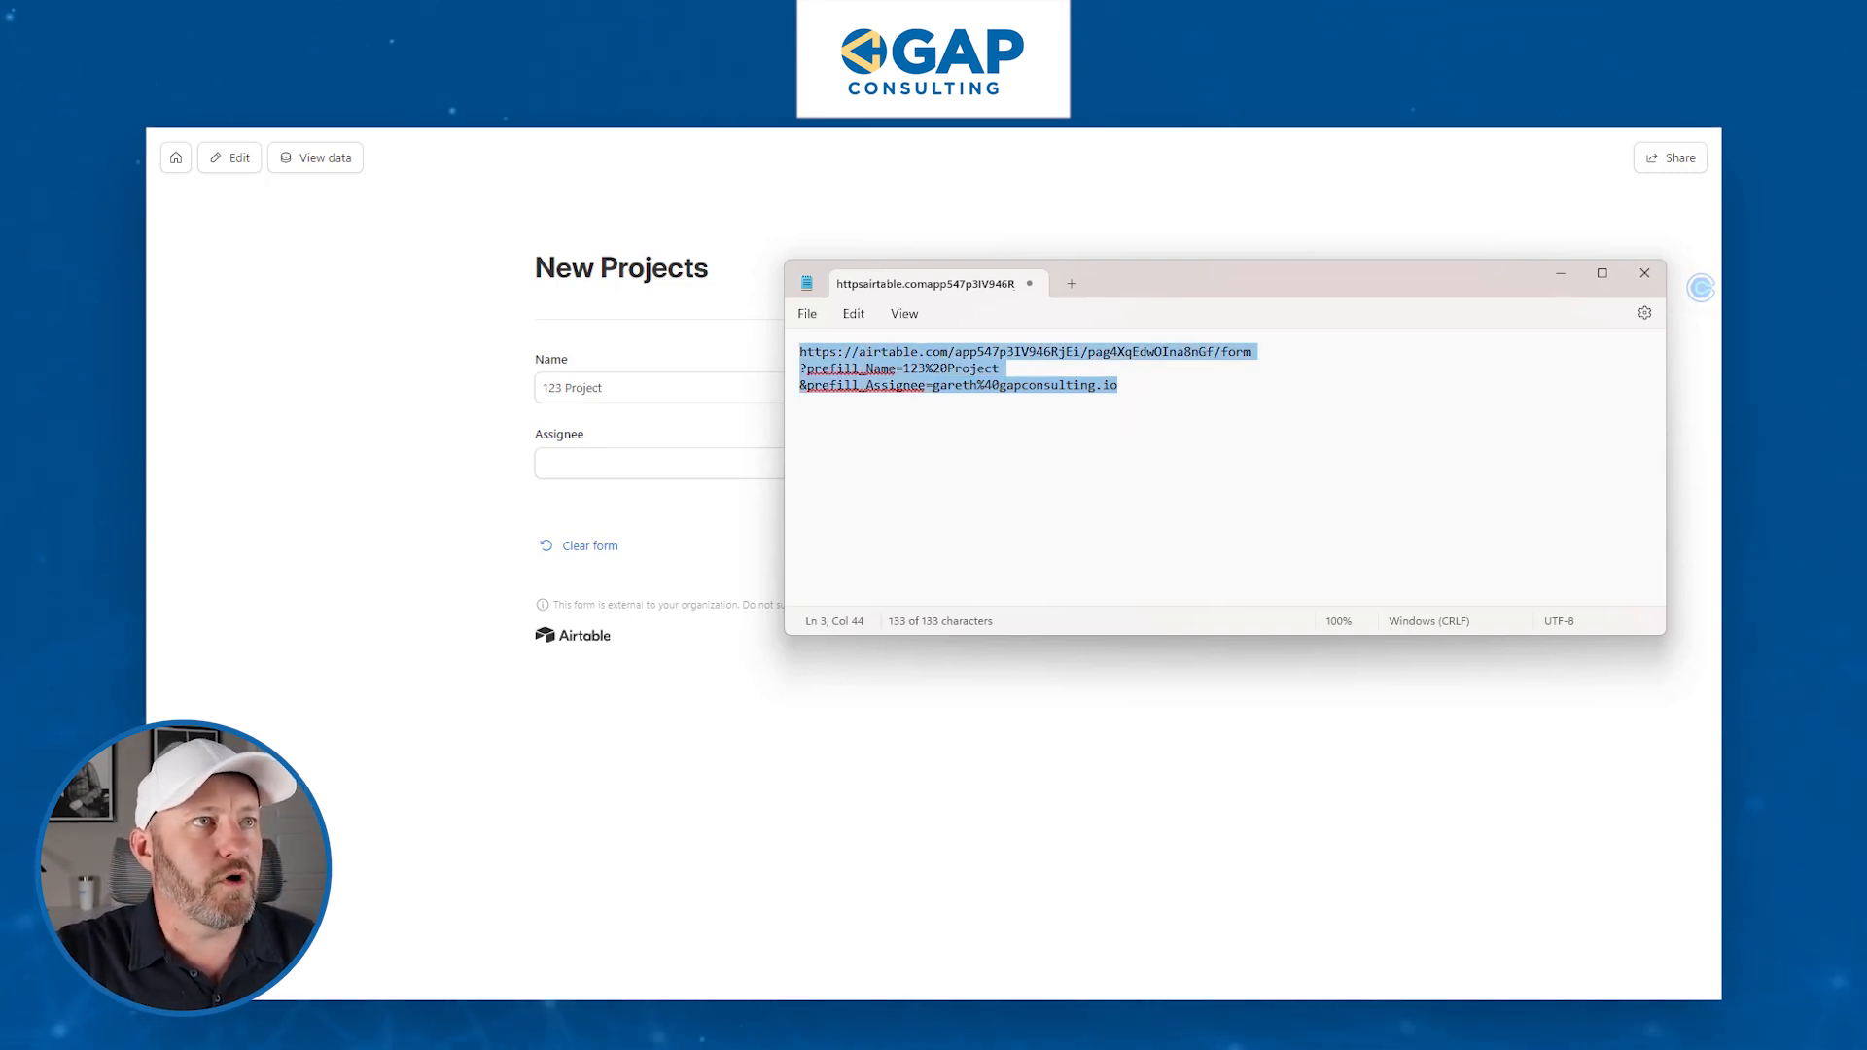
key("ctrl+t")
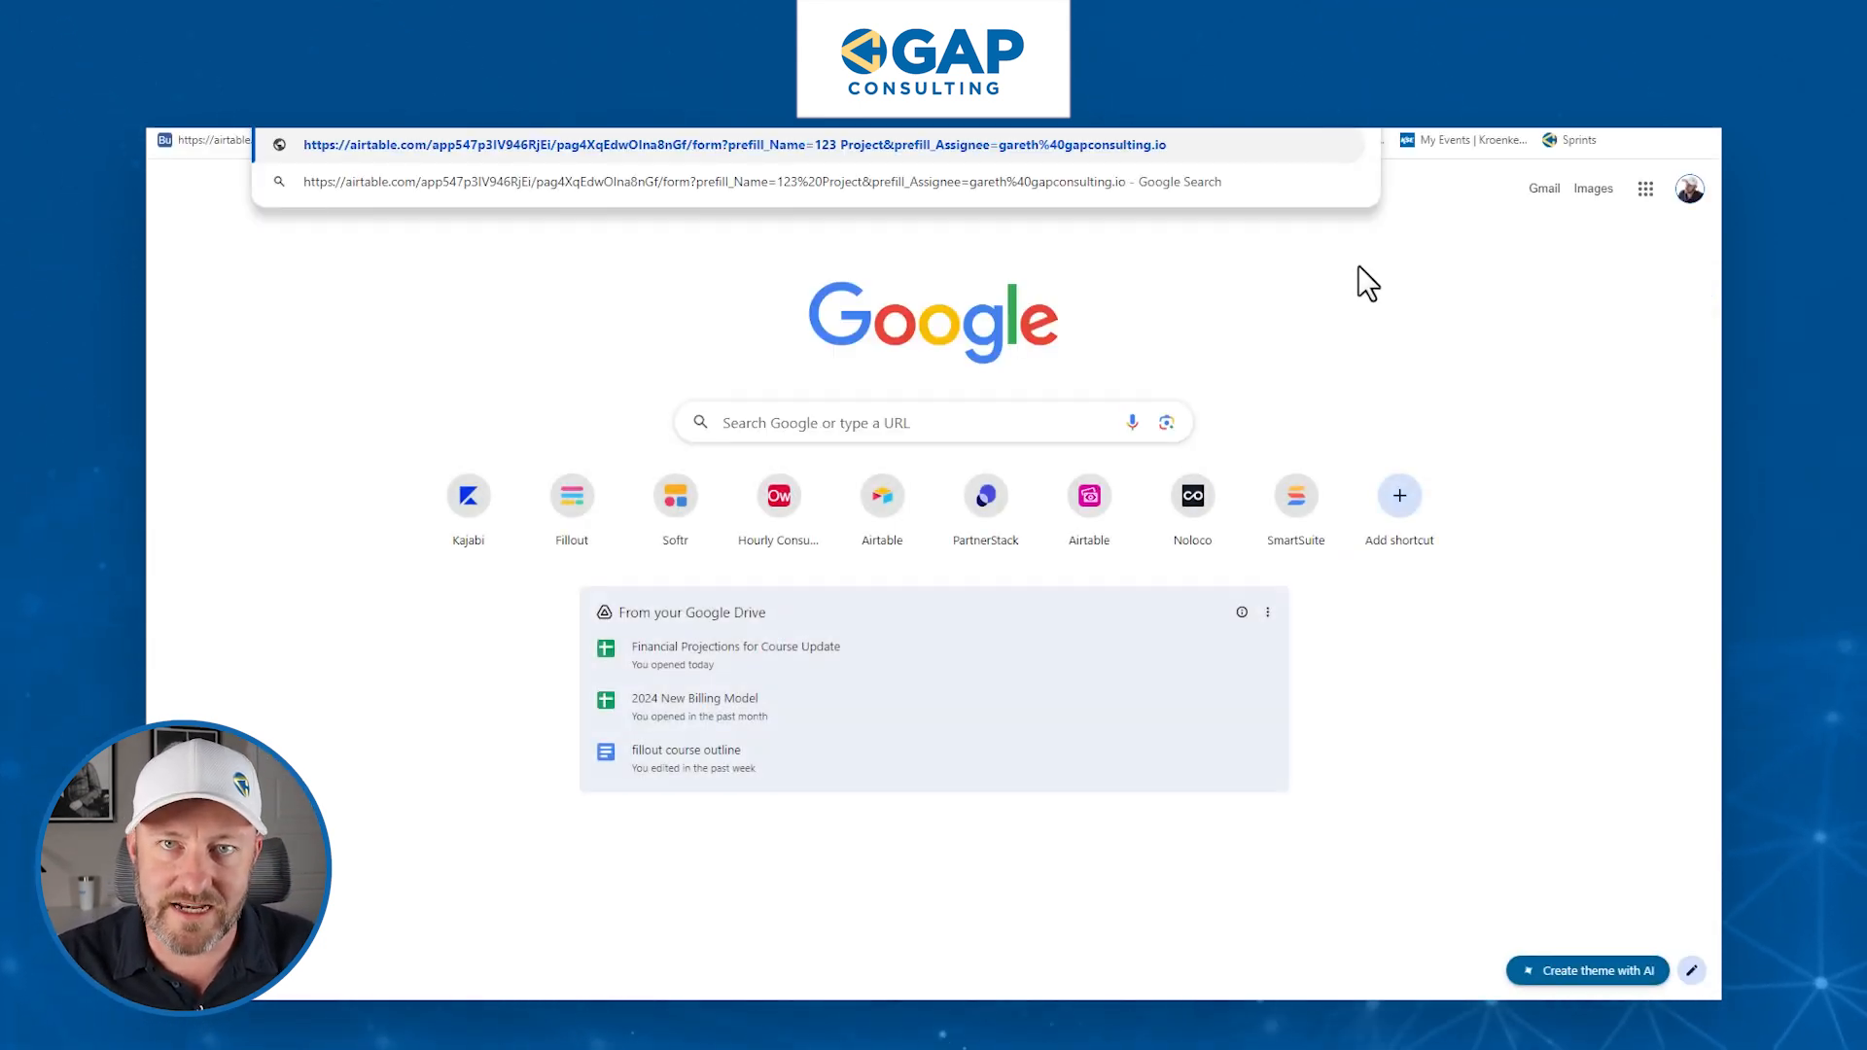
- Load the link and confirm the form shows Name '123 Project' with the assignee prefilled
key("Return")
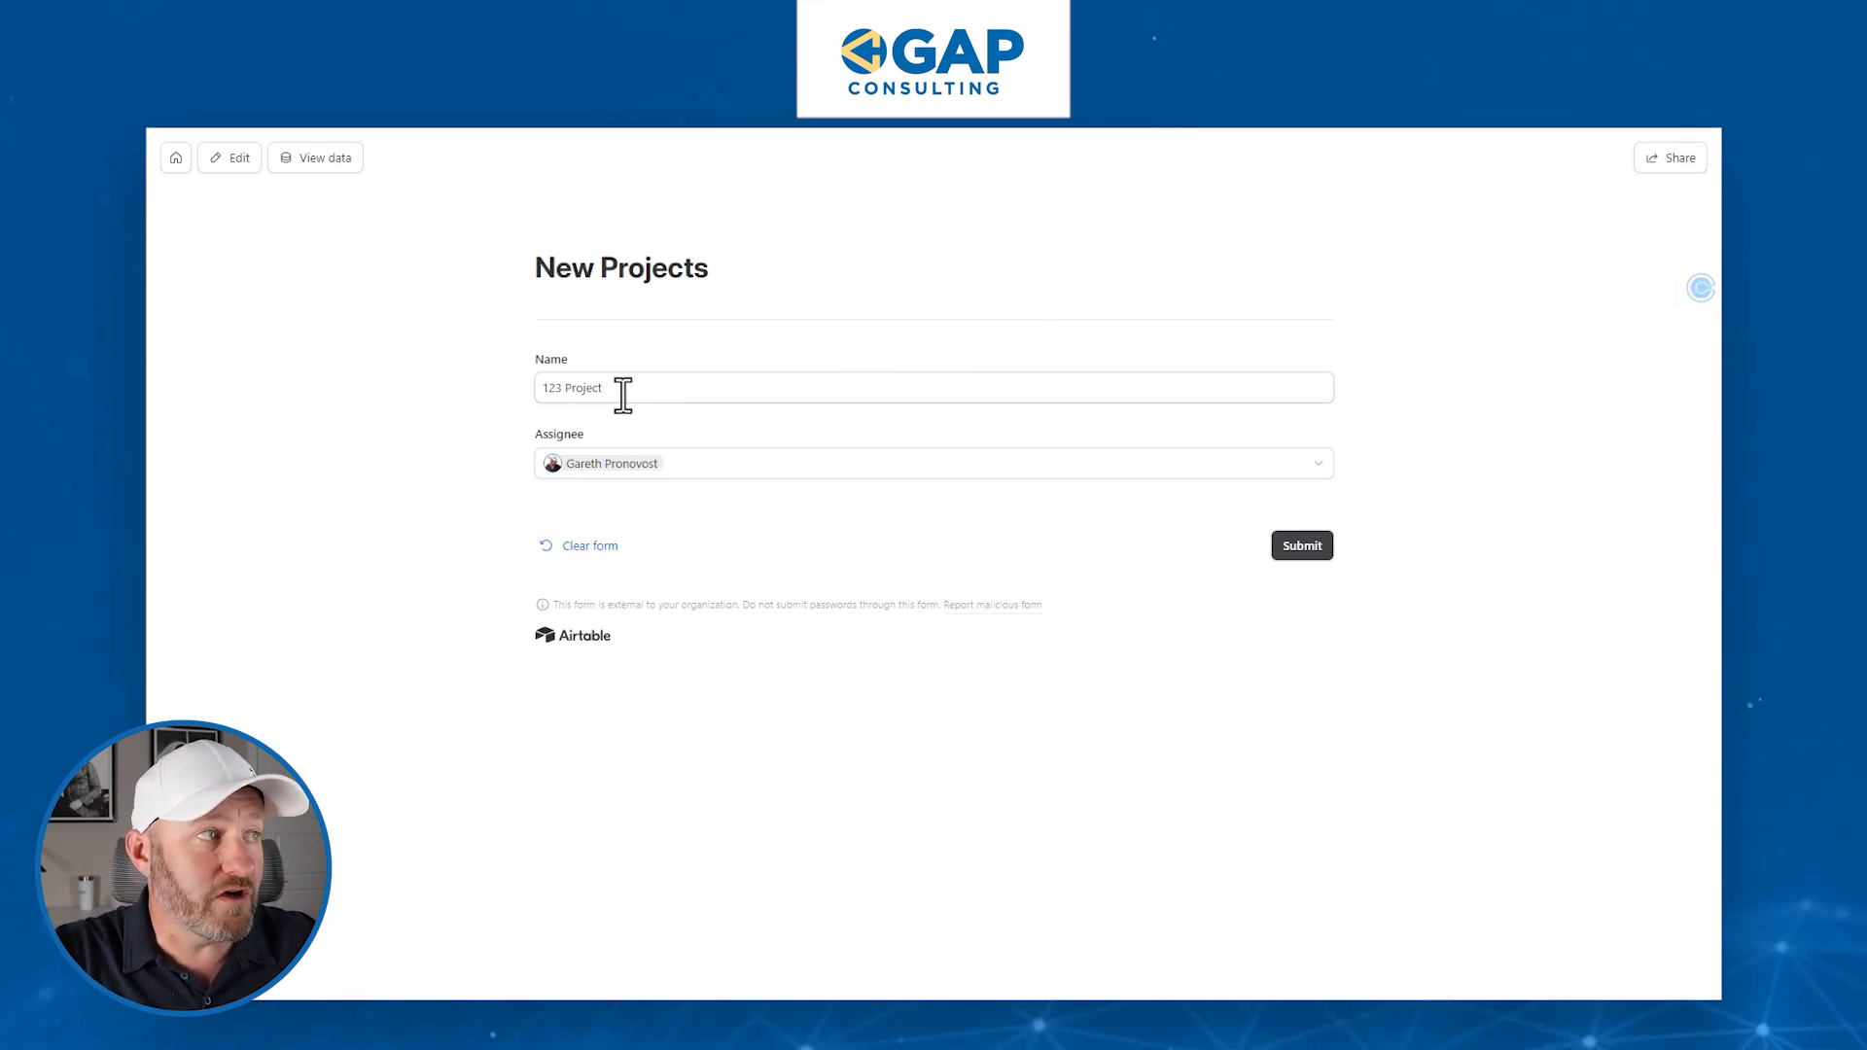
mouse_move(647, 469)
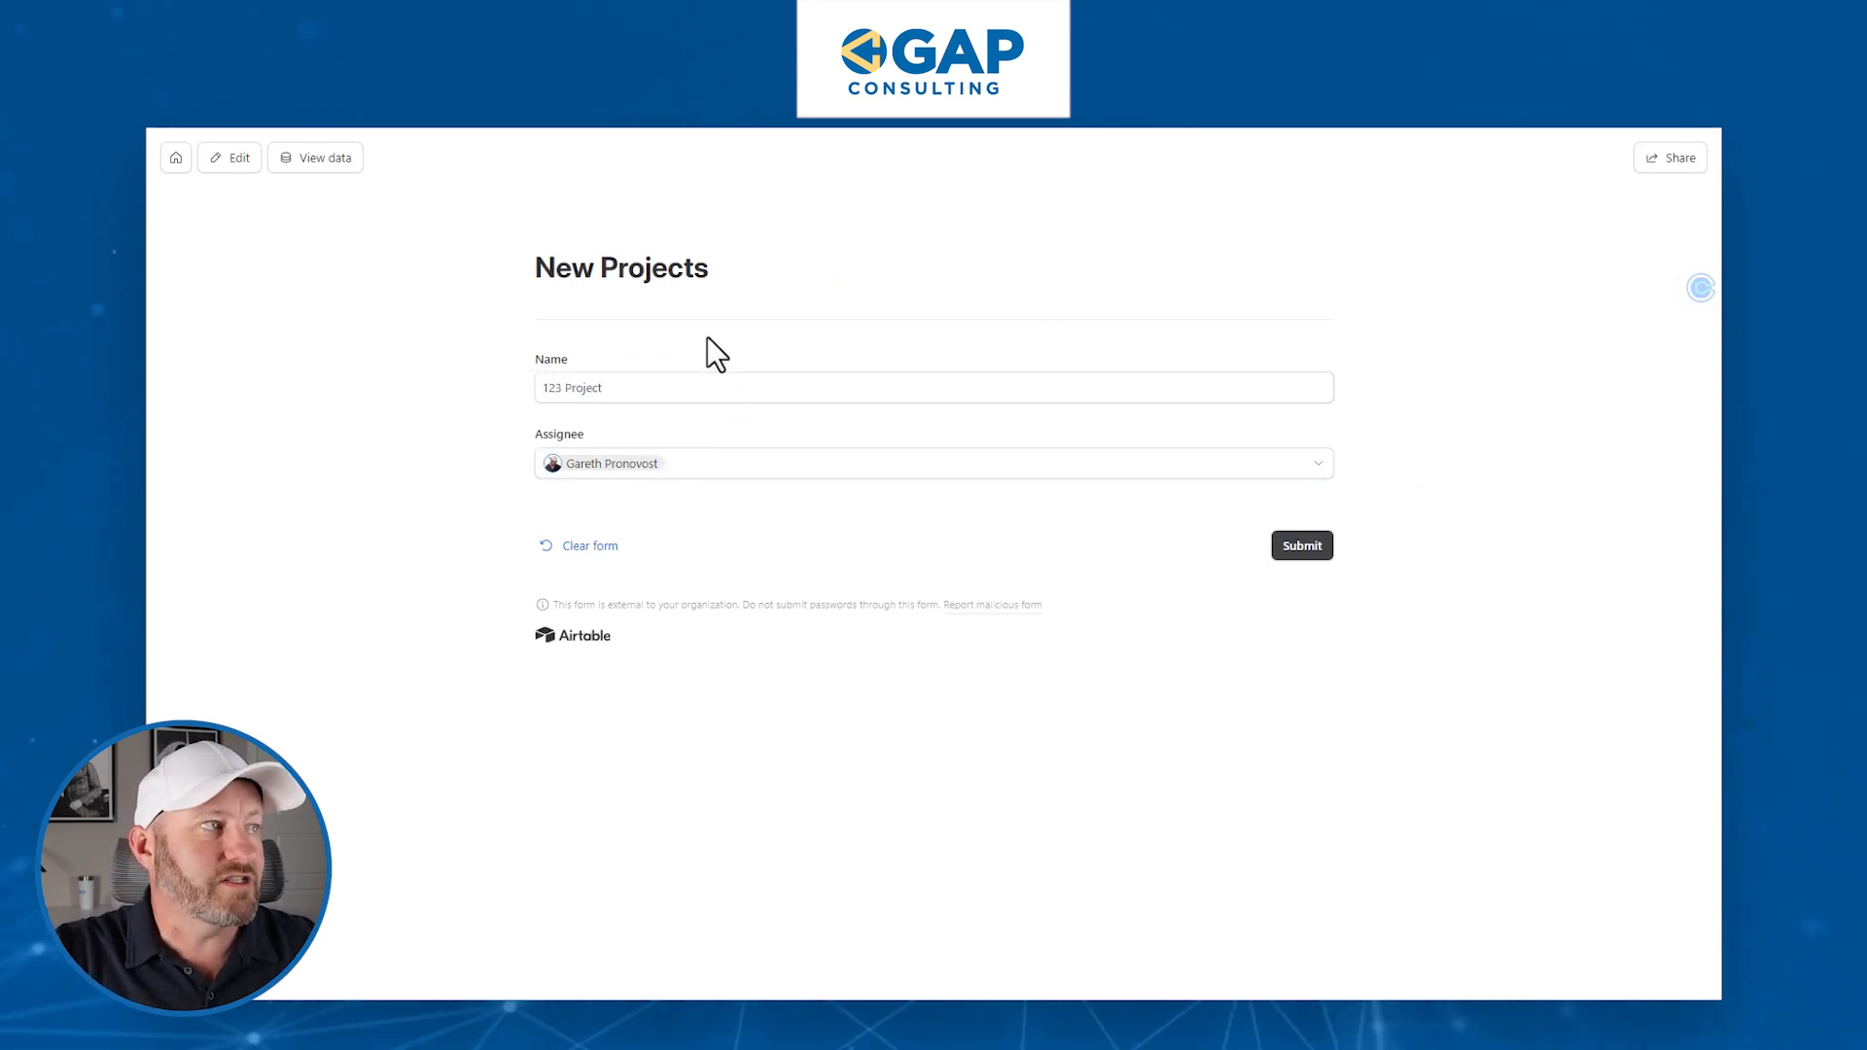
left_click(686, 465)
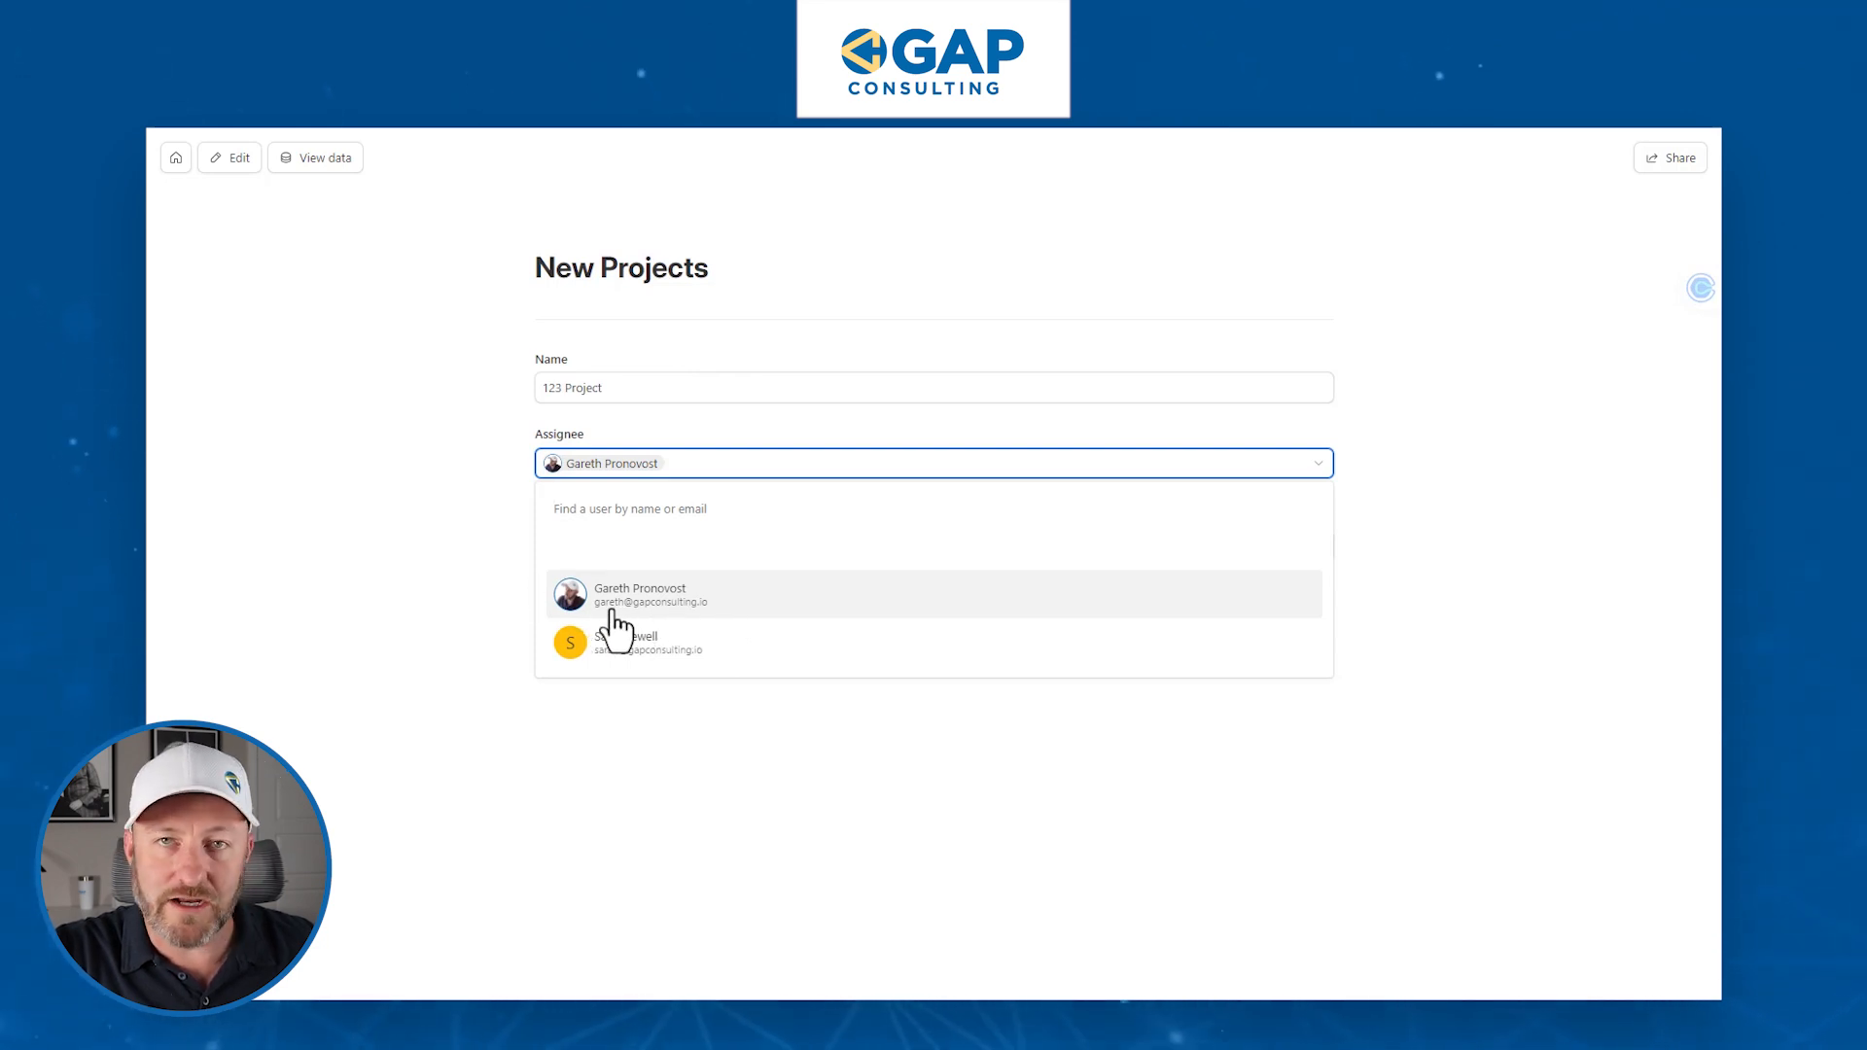
left_click(403, 530)
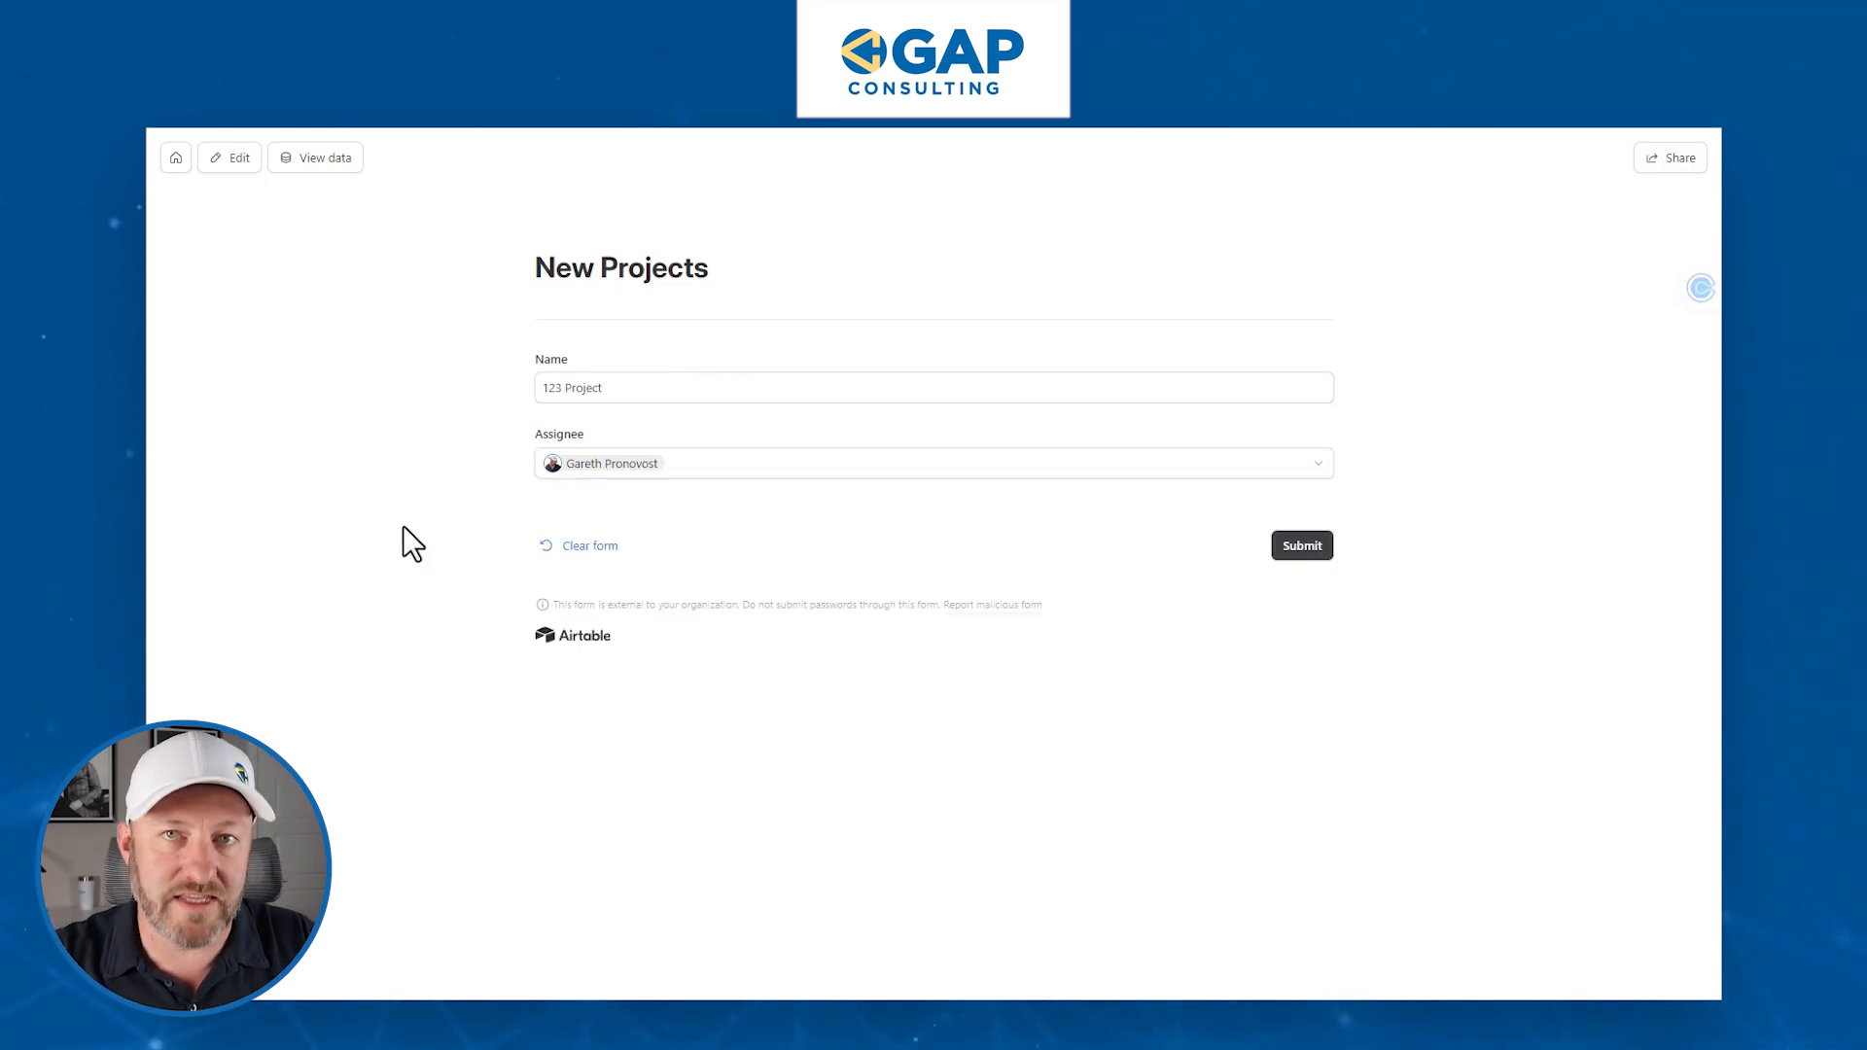
key("alt+Tab")
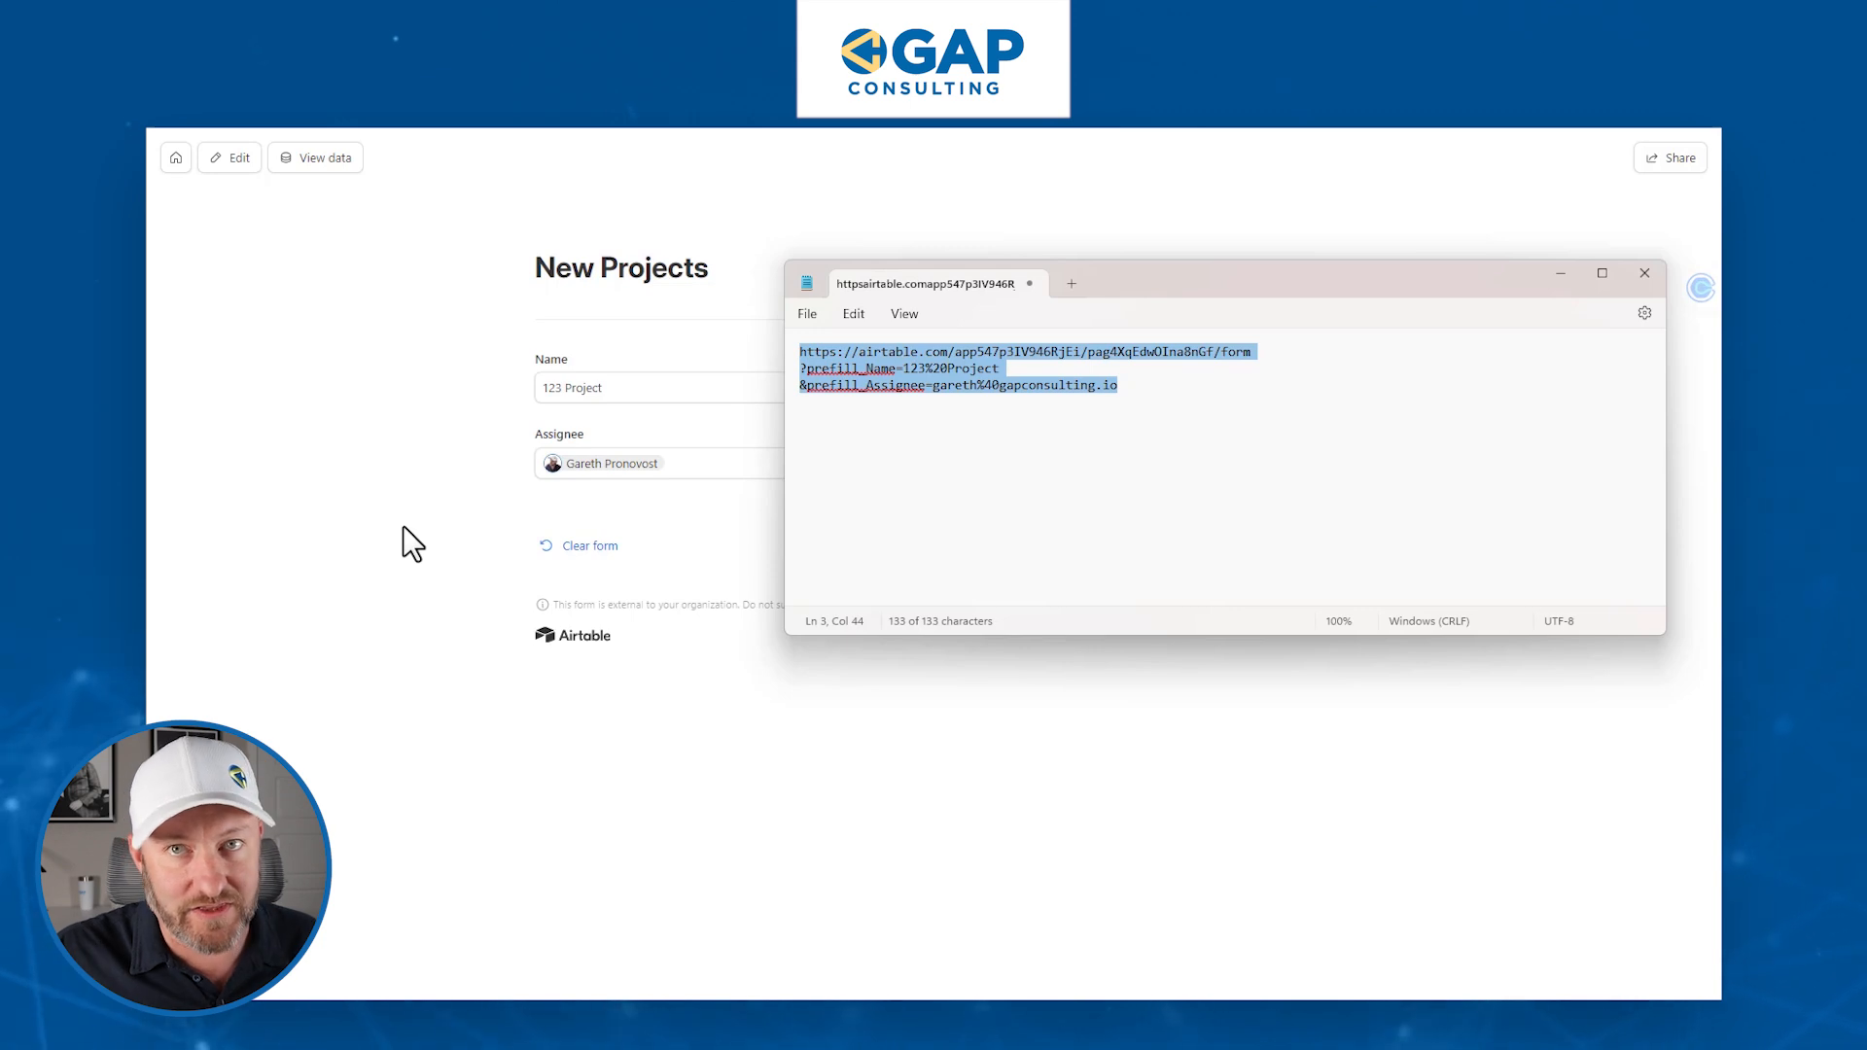
- Add a fourth line '&hide_Assignee=true' to the link and select the whole URL
key("Right")
key("Return")
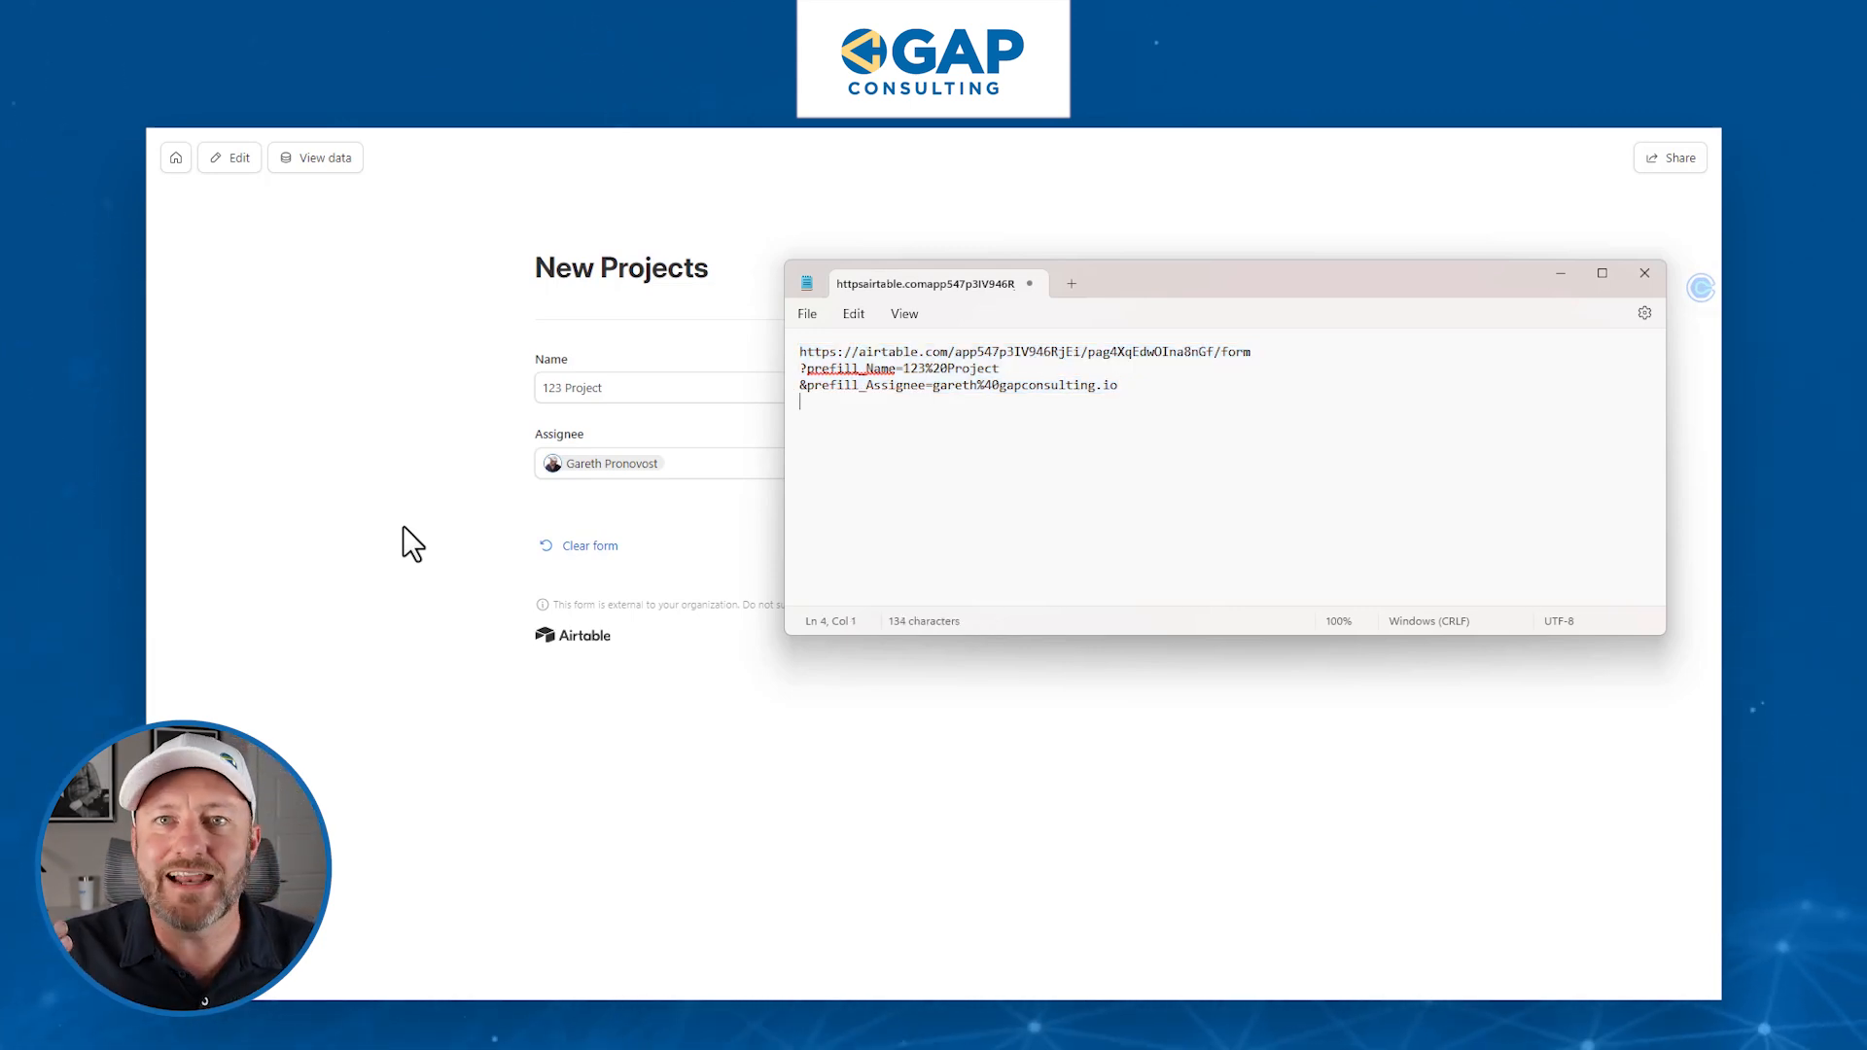
type("&hide_Assignee")
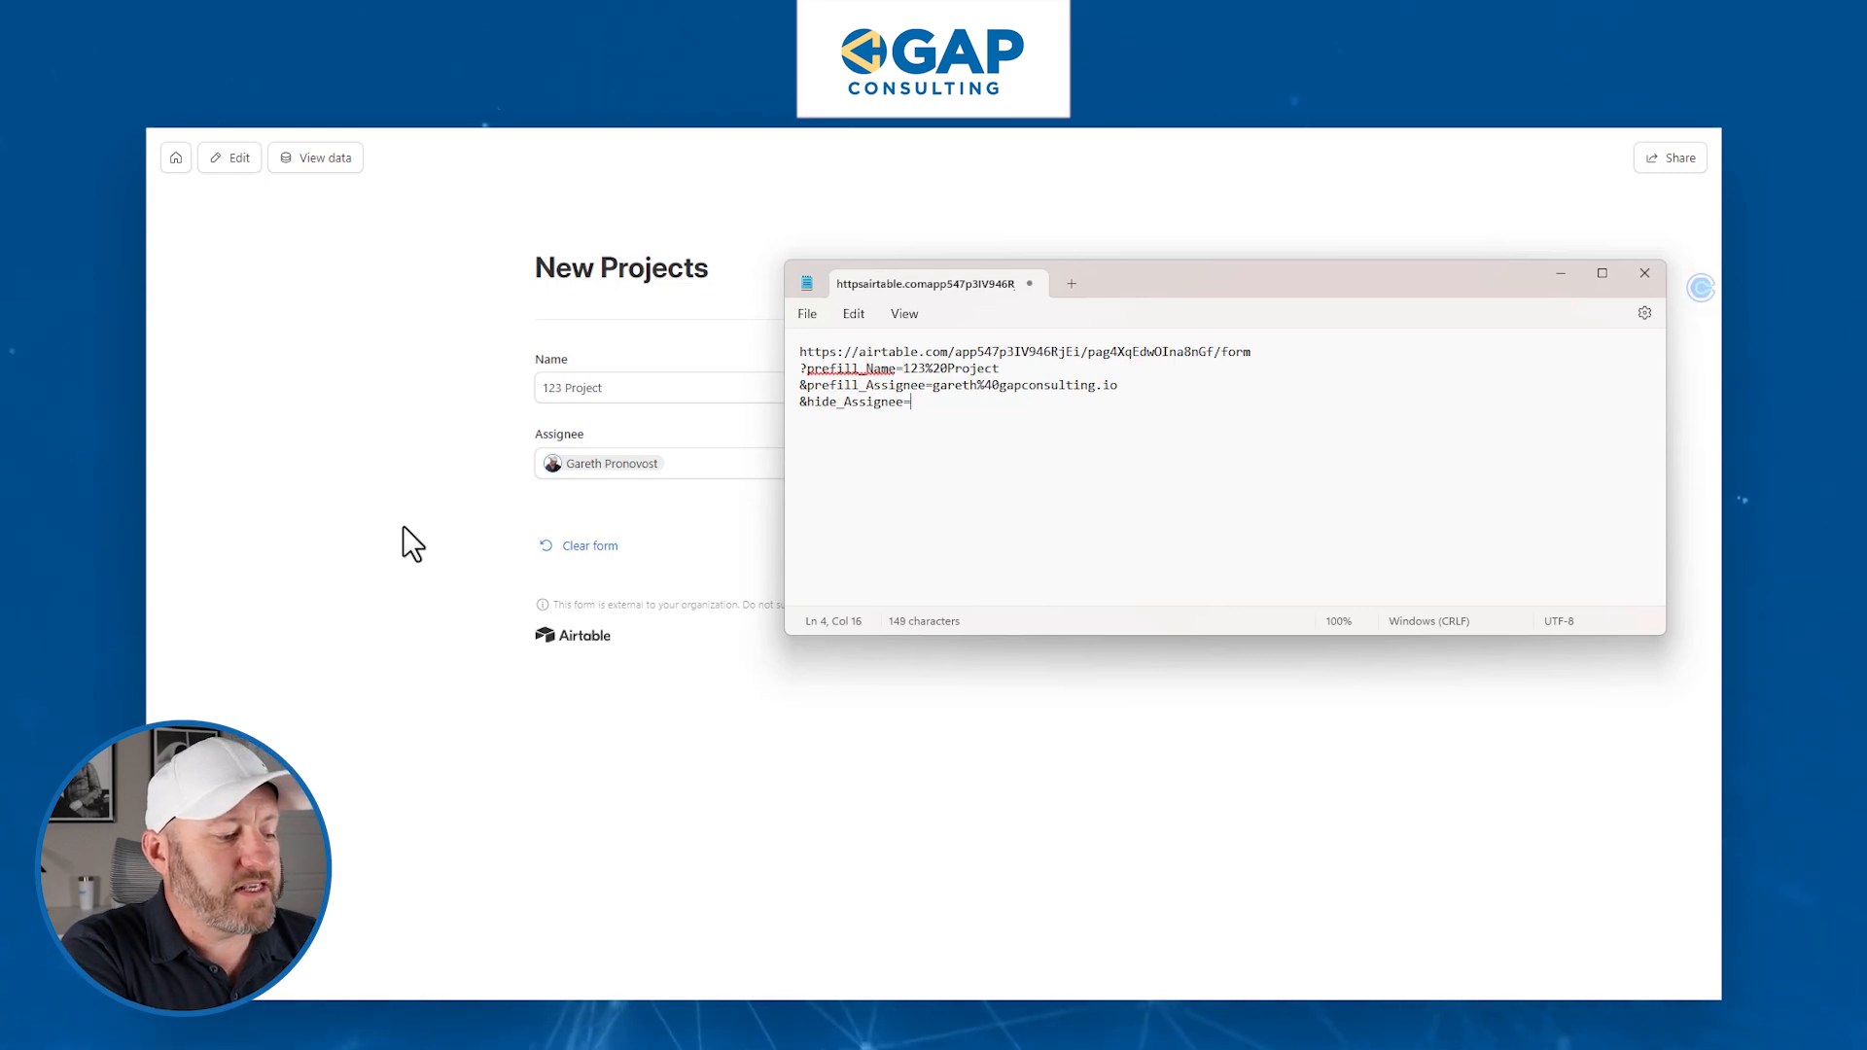
type("=true")
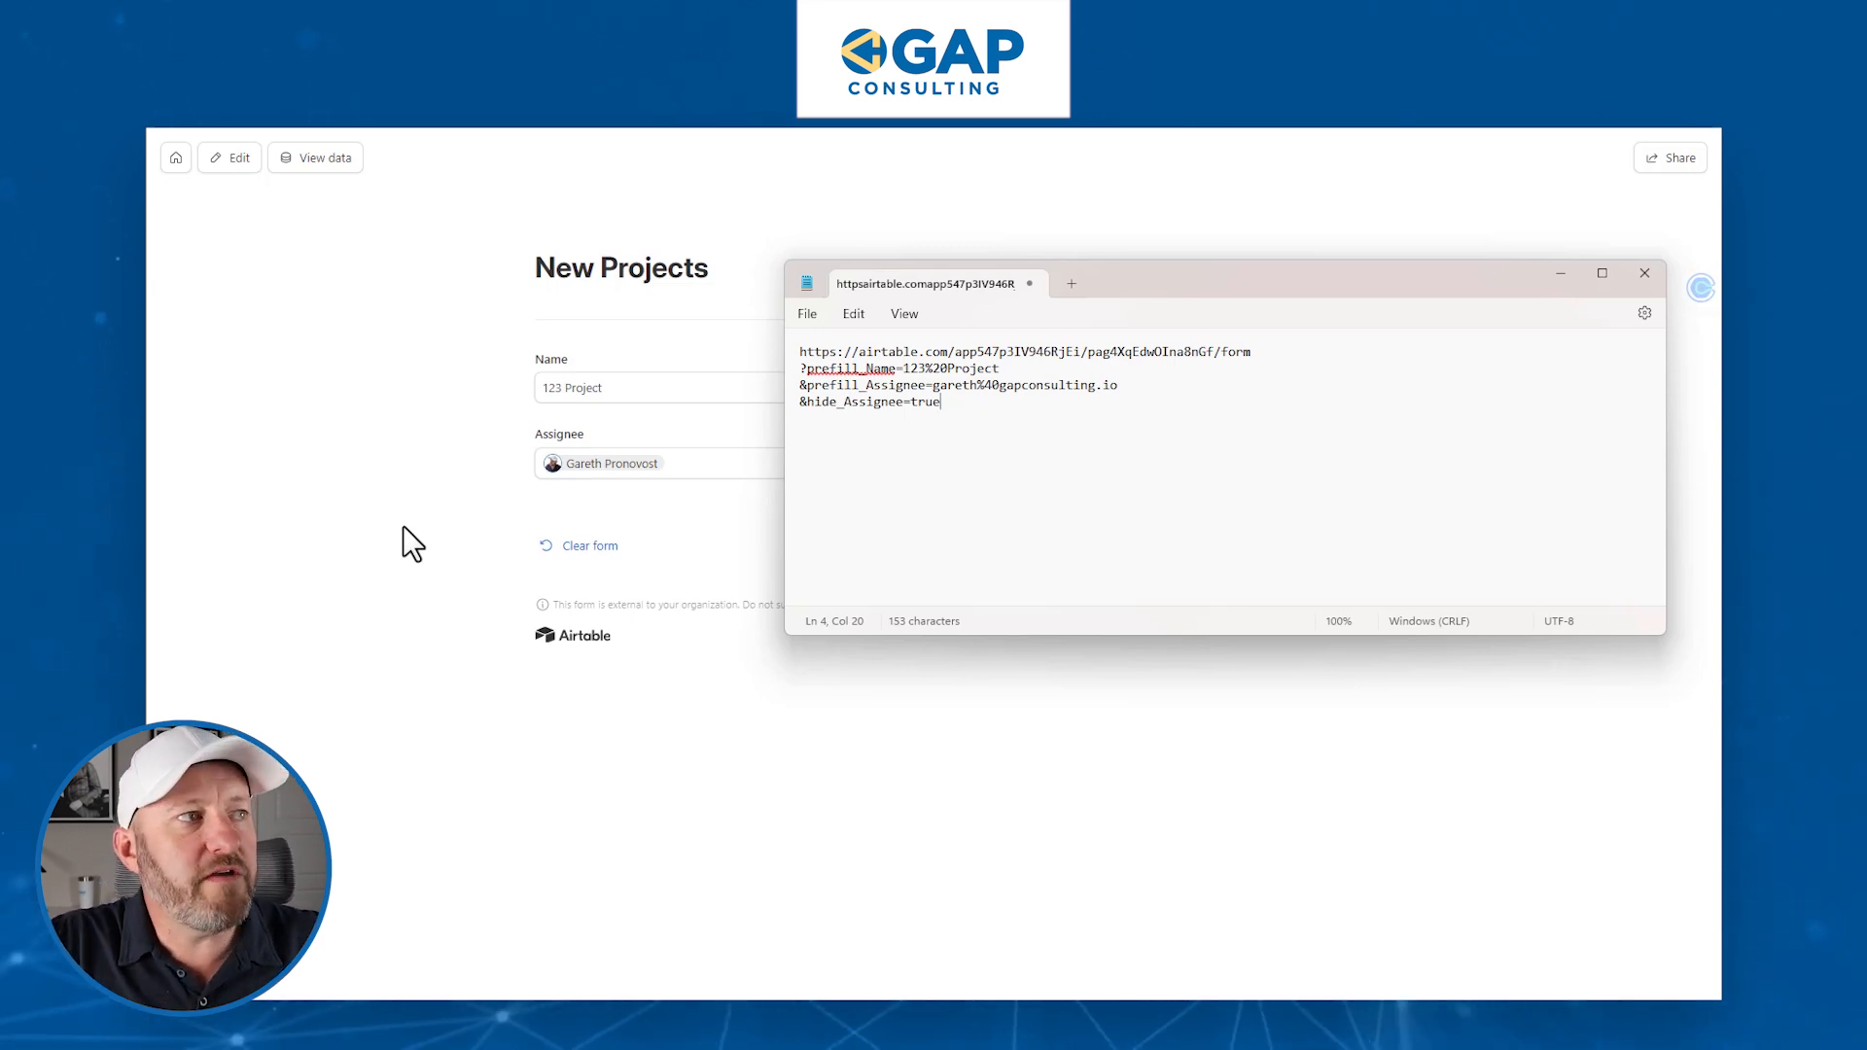
left_click_drag(935, 386, 1140, 388)
left_click_drag(941, 402, 916, 403)
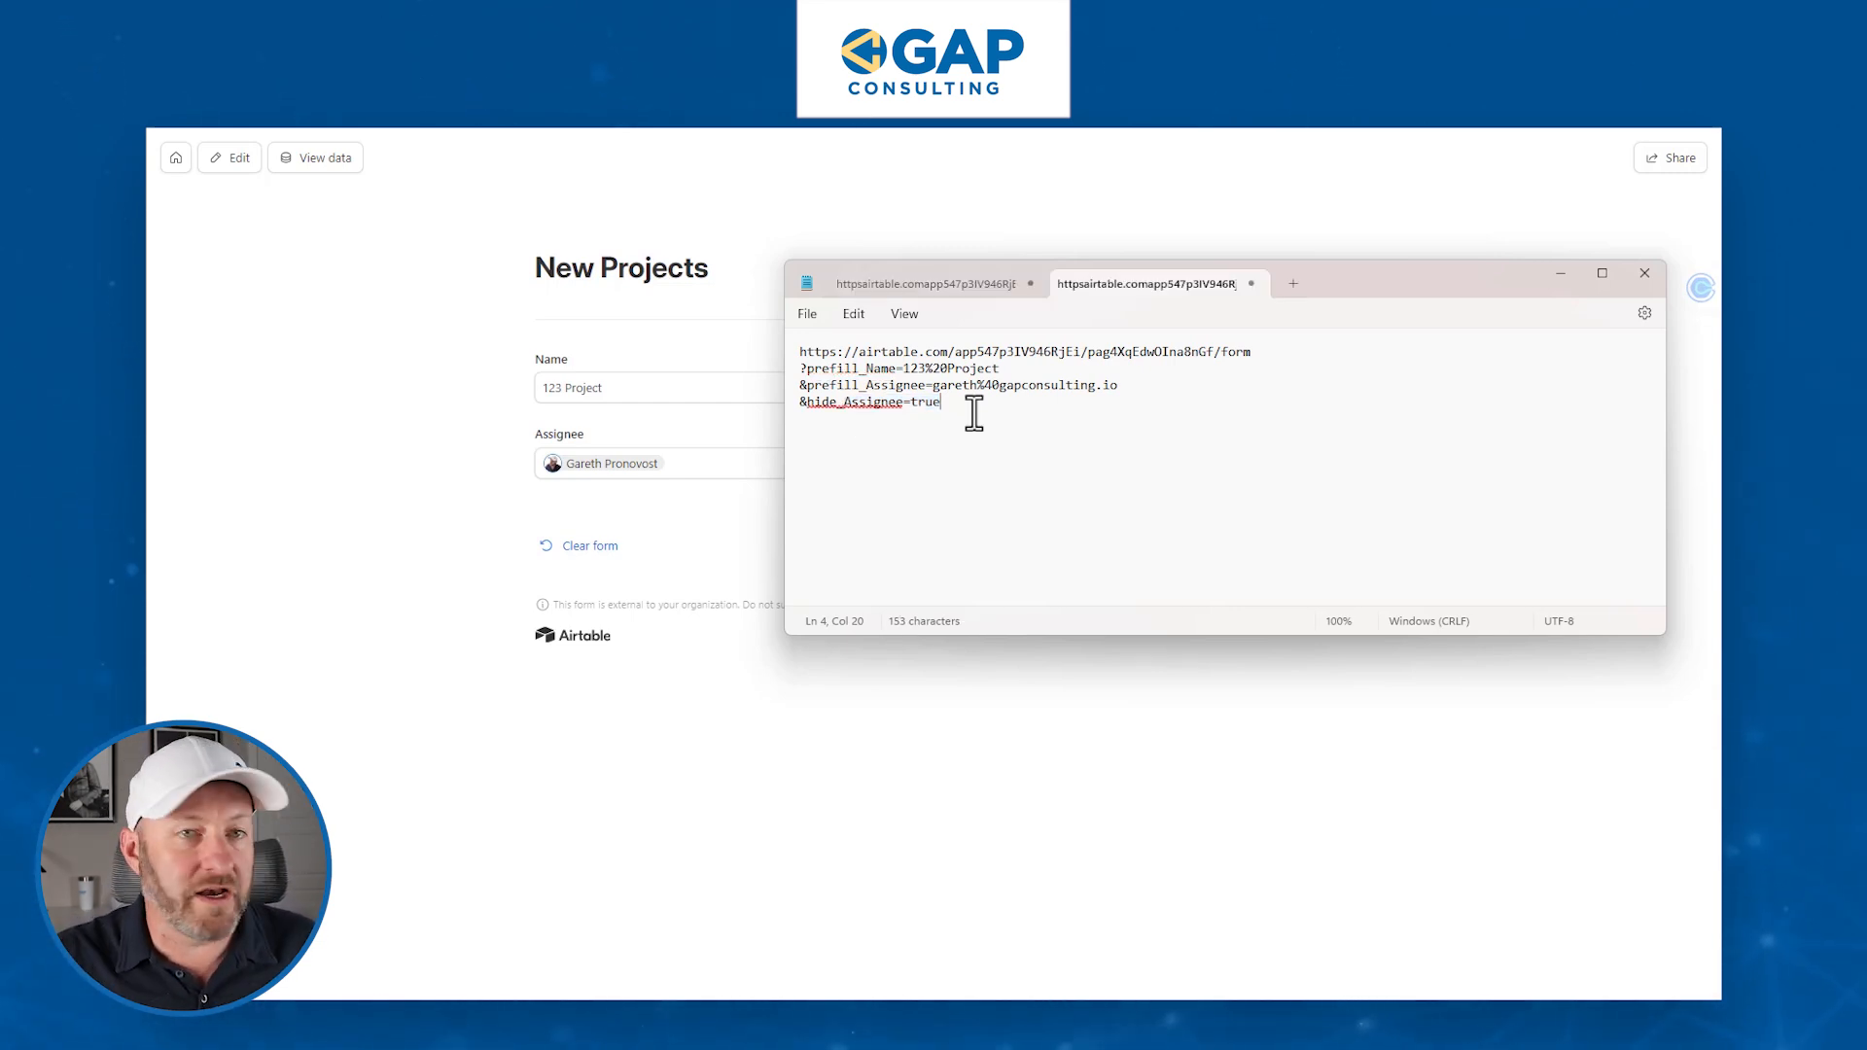
key("ctrl+a")
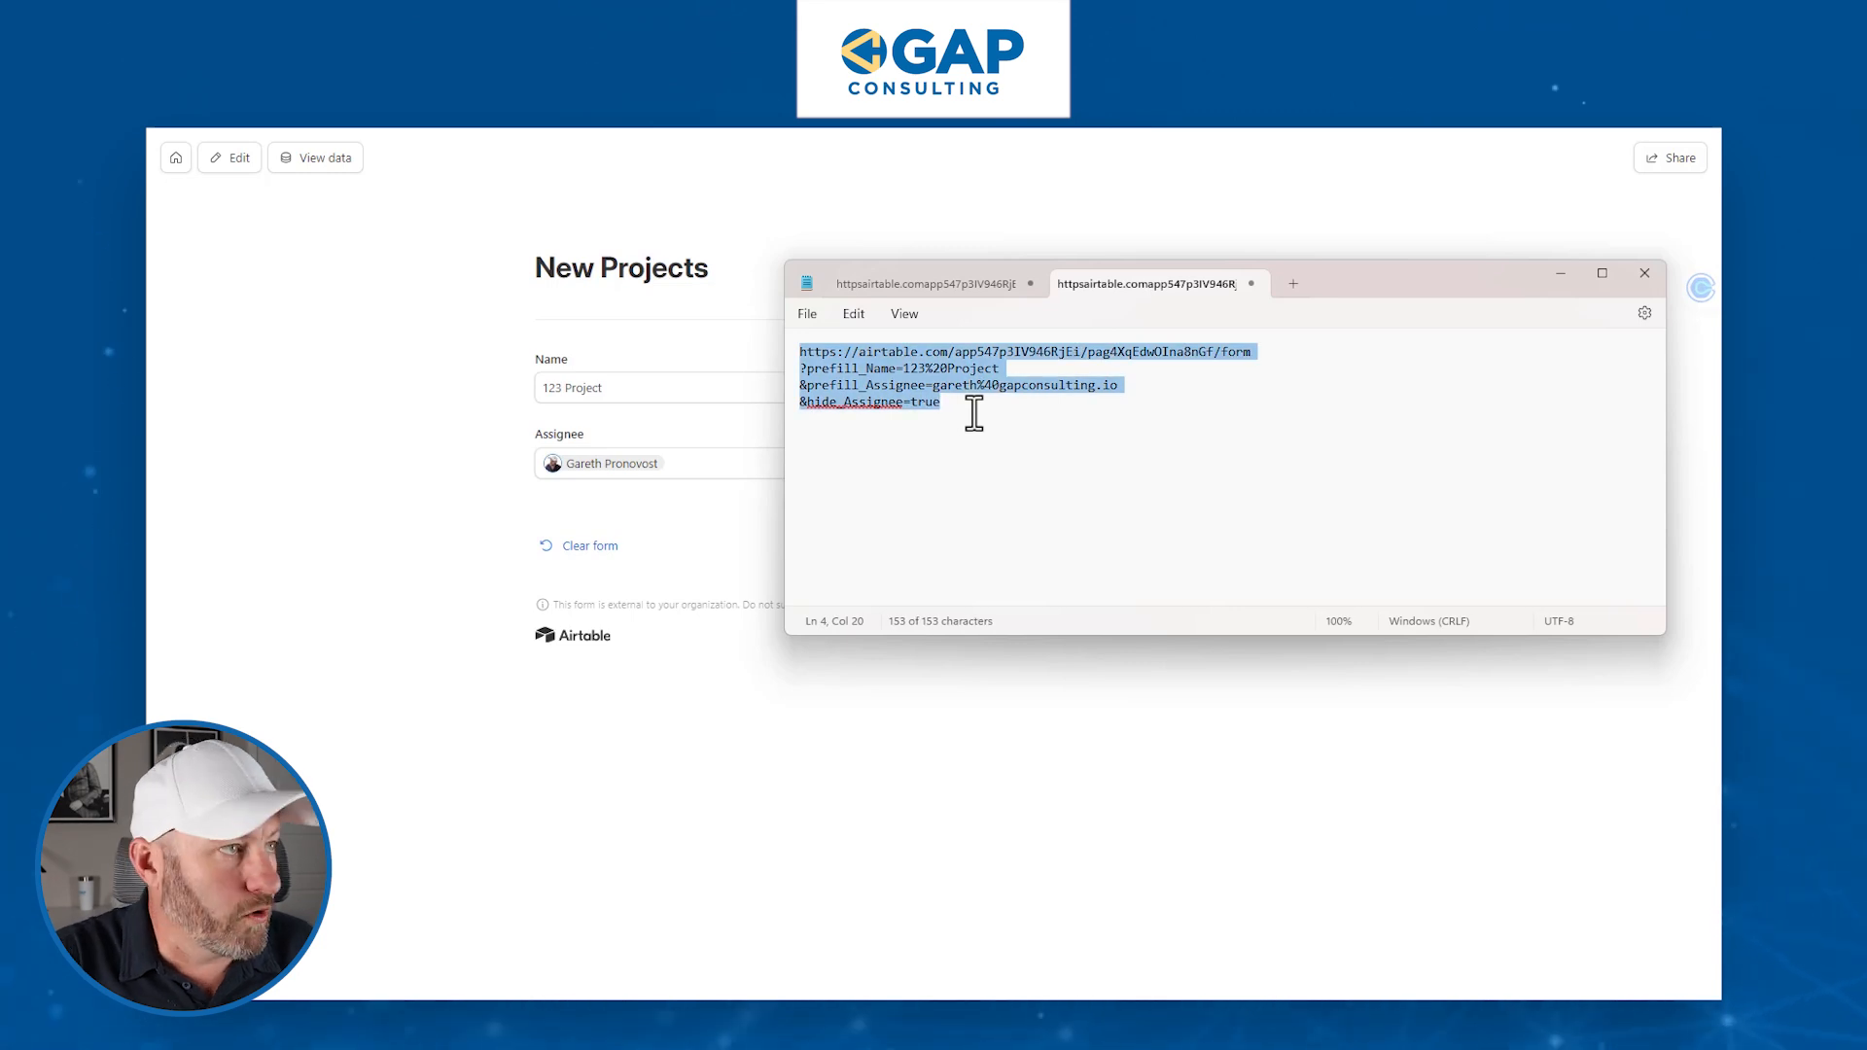
- Open the updated link in the browser and submit the 123 Project form with assignee hidden
key("ctrl+c")
key("alt+Tab")
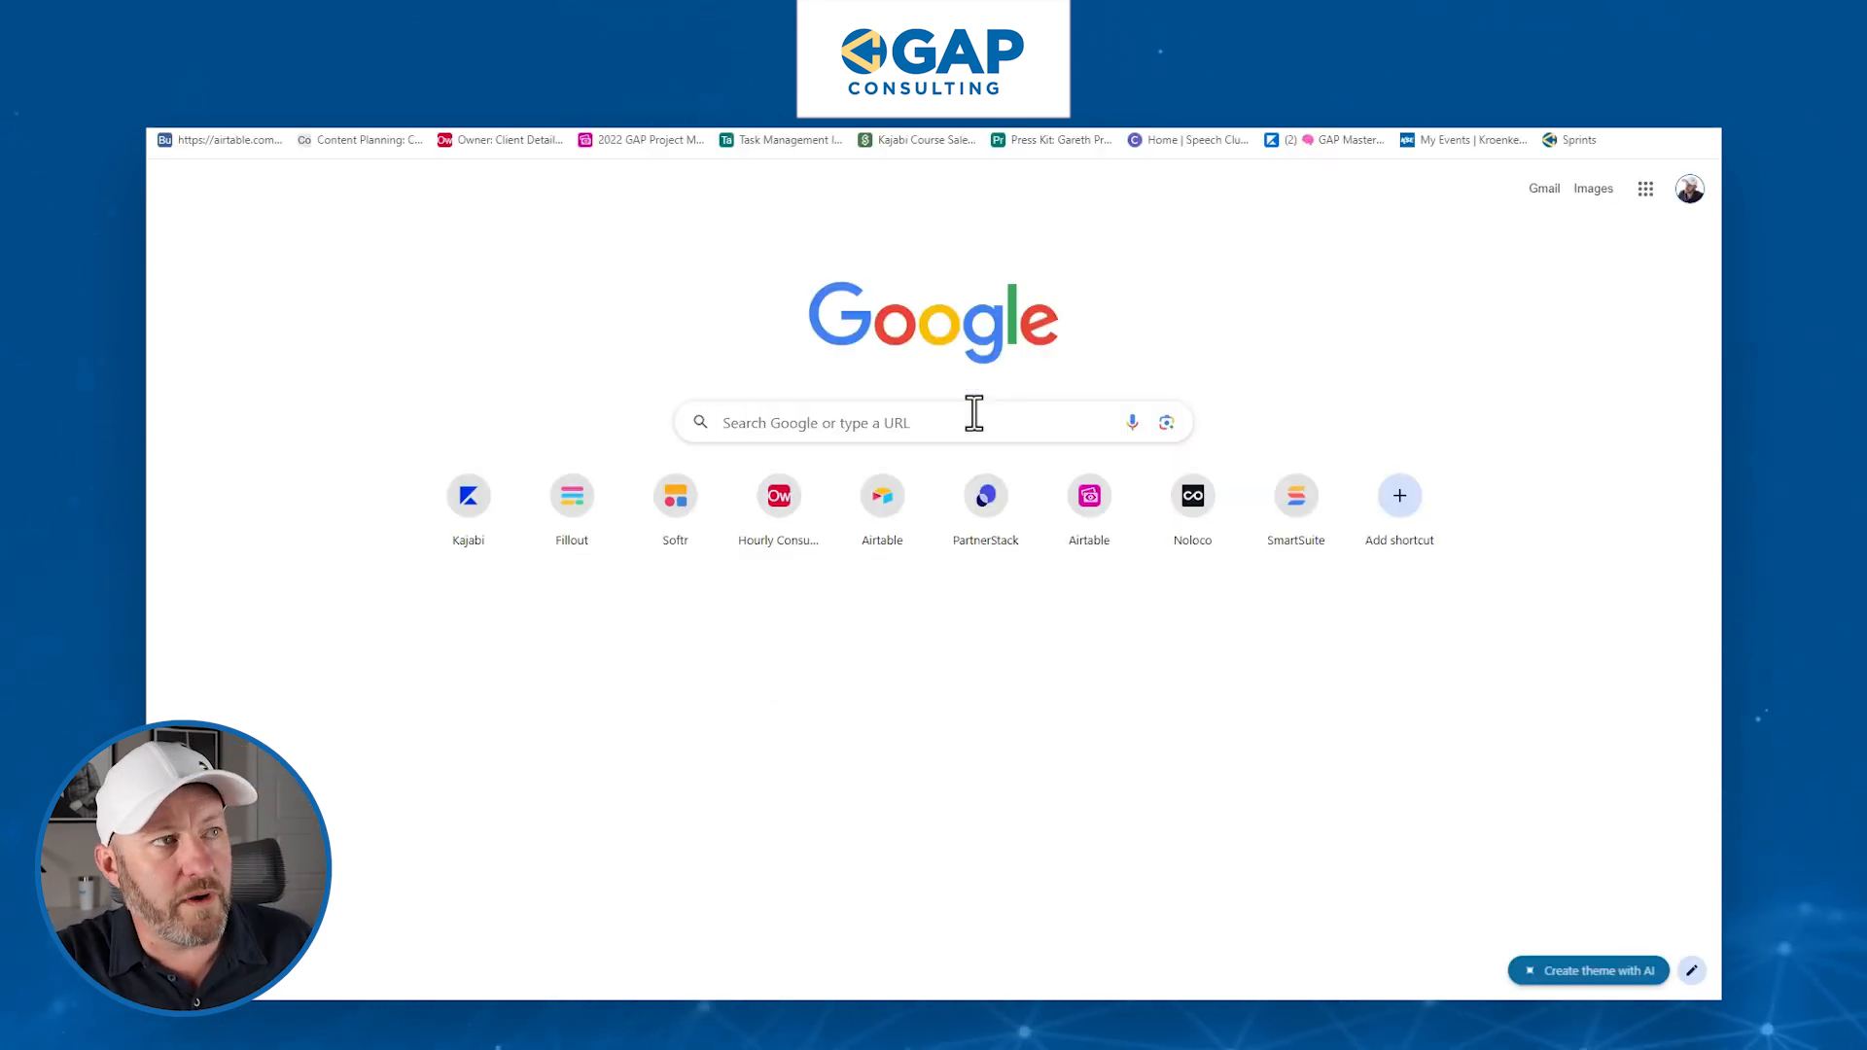
key("ctrl+v")
key("Return")
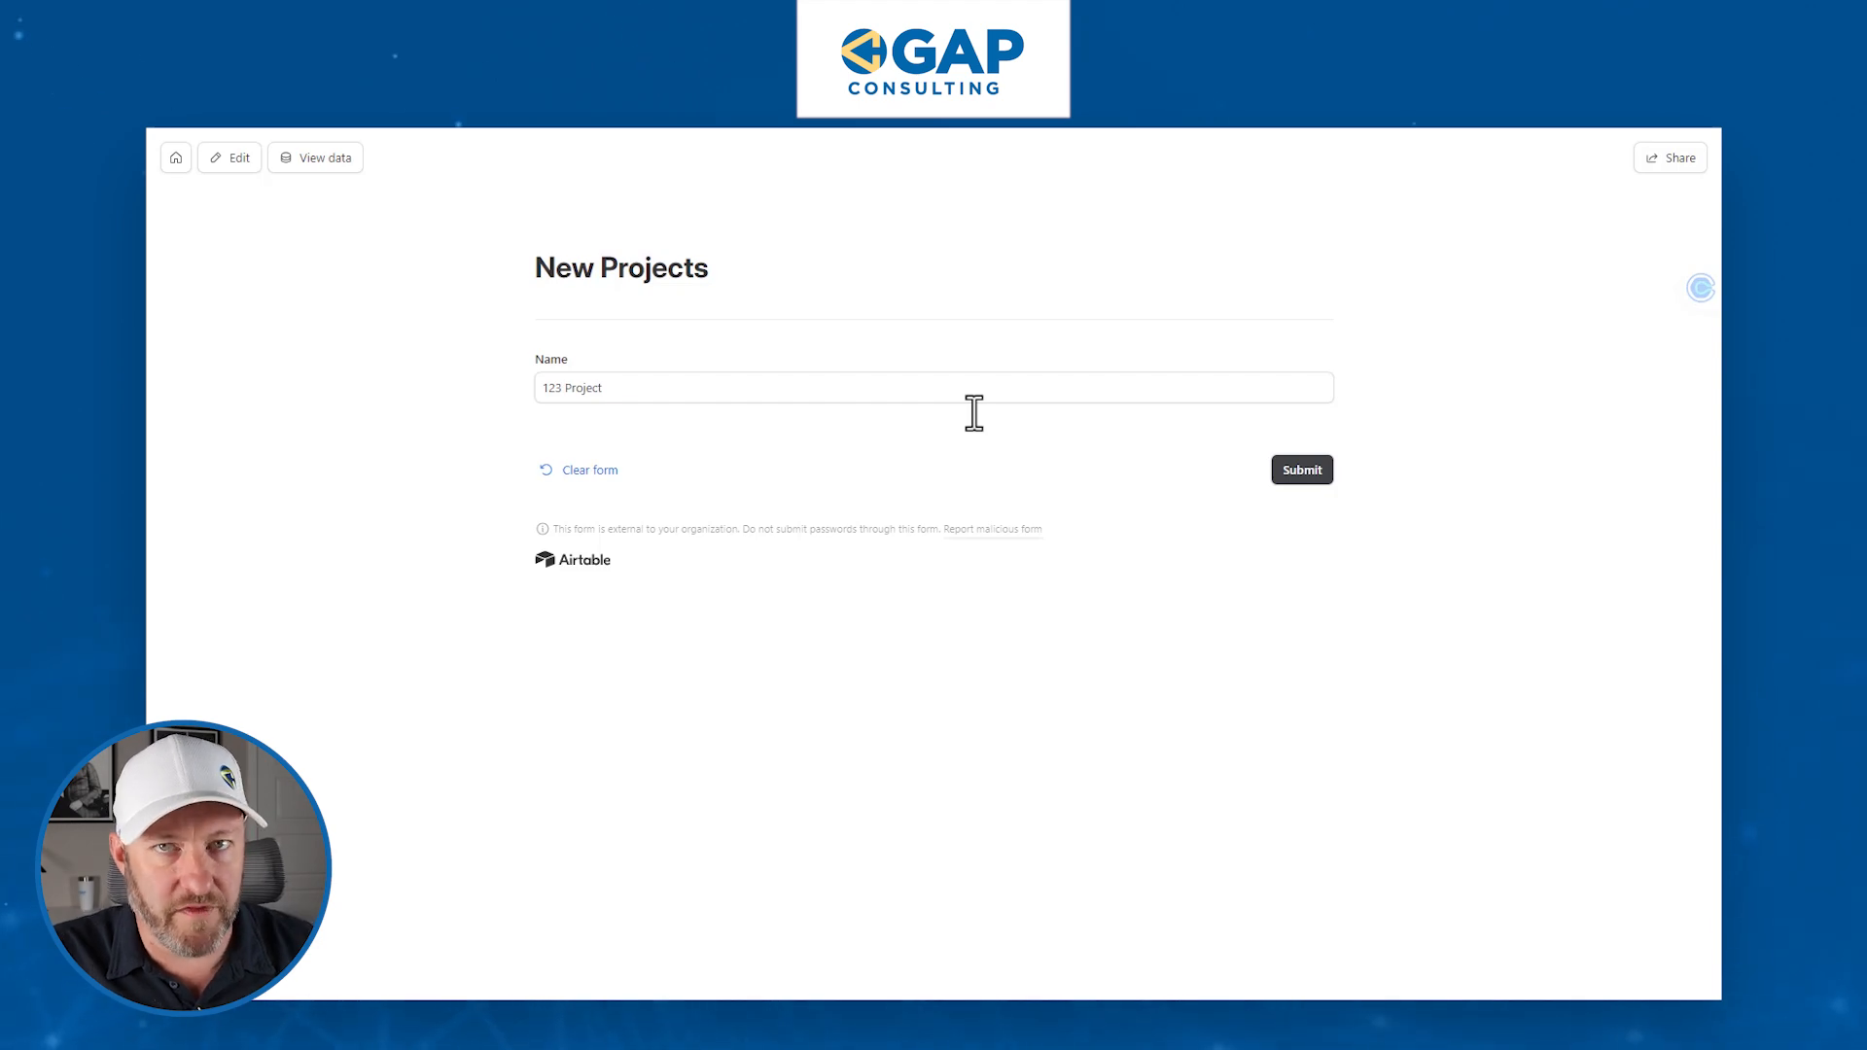
left_click(1297, 477)
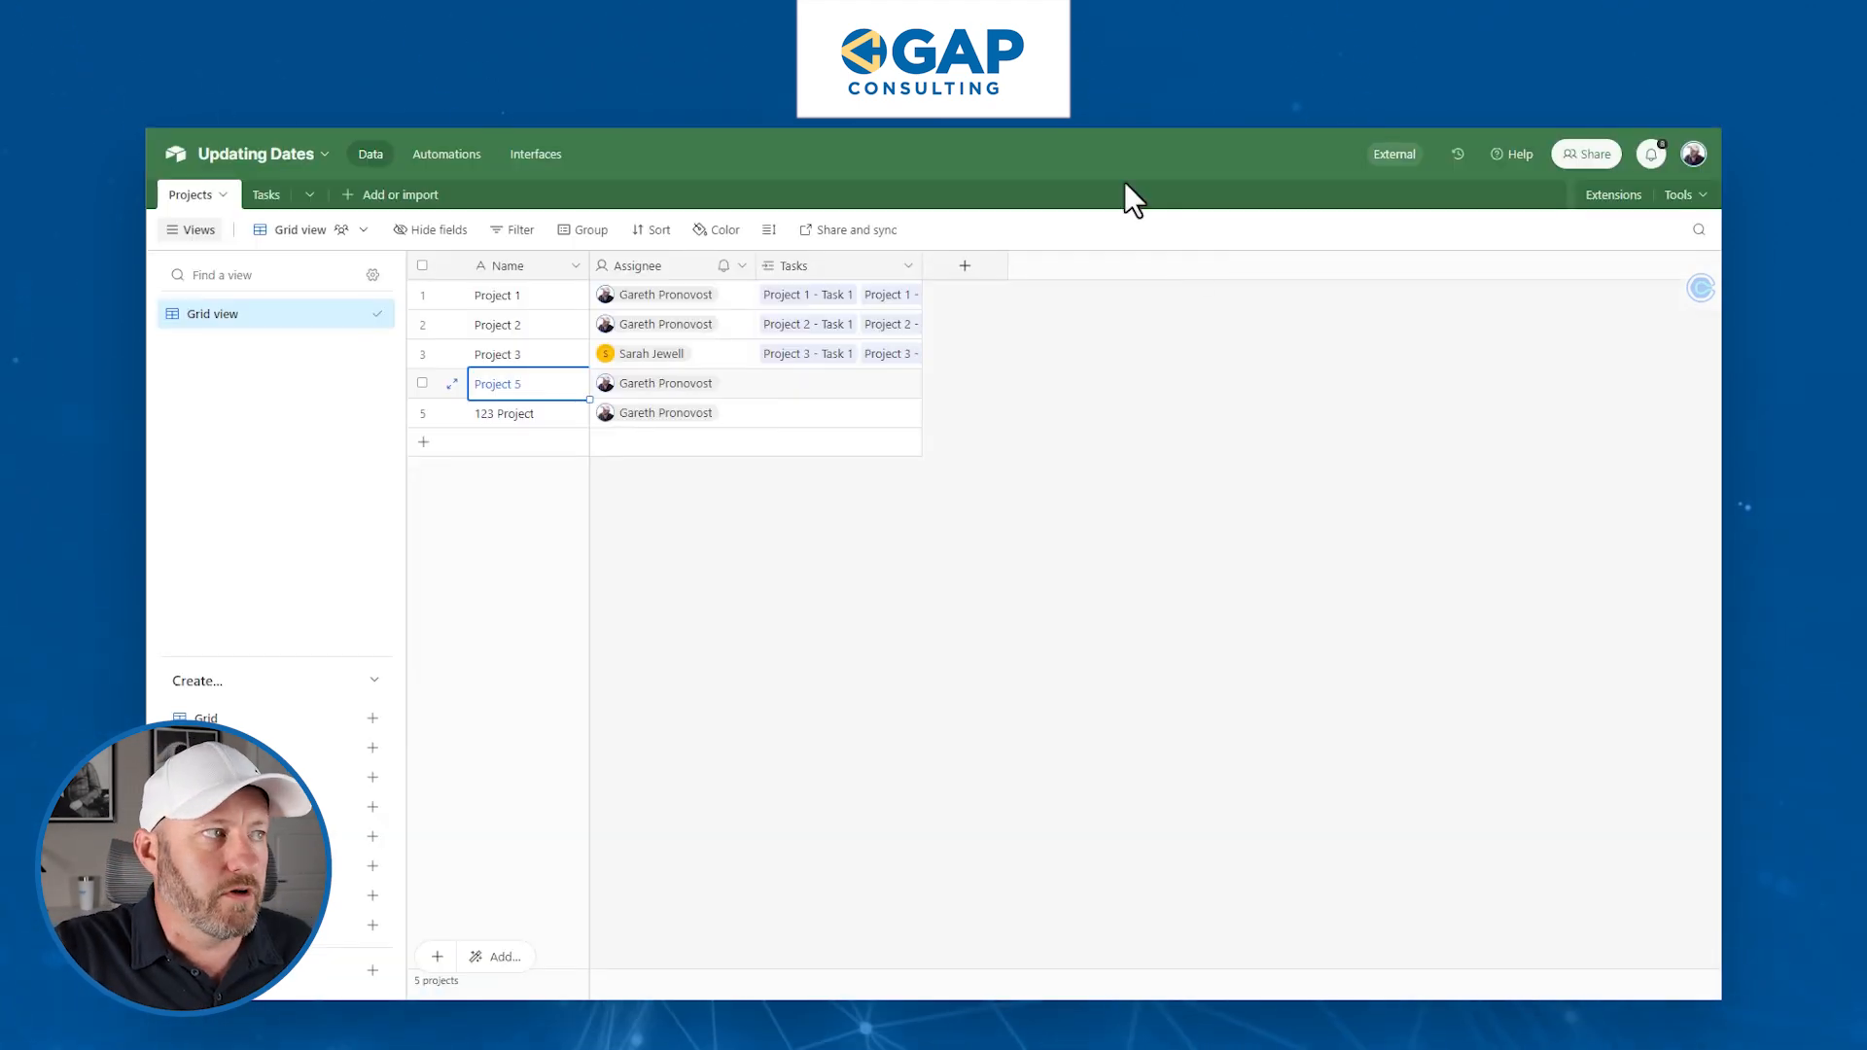
left_click(523, 417)
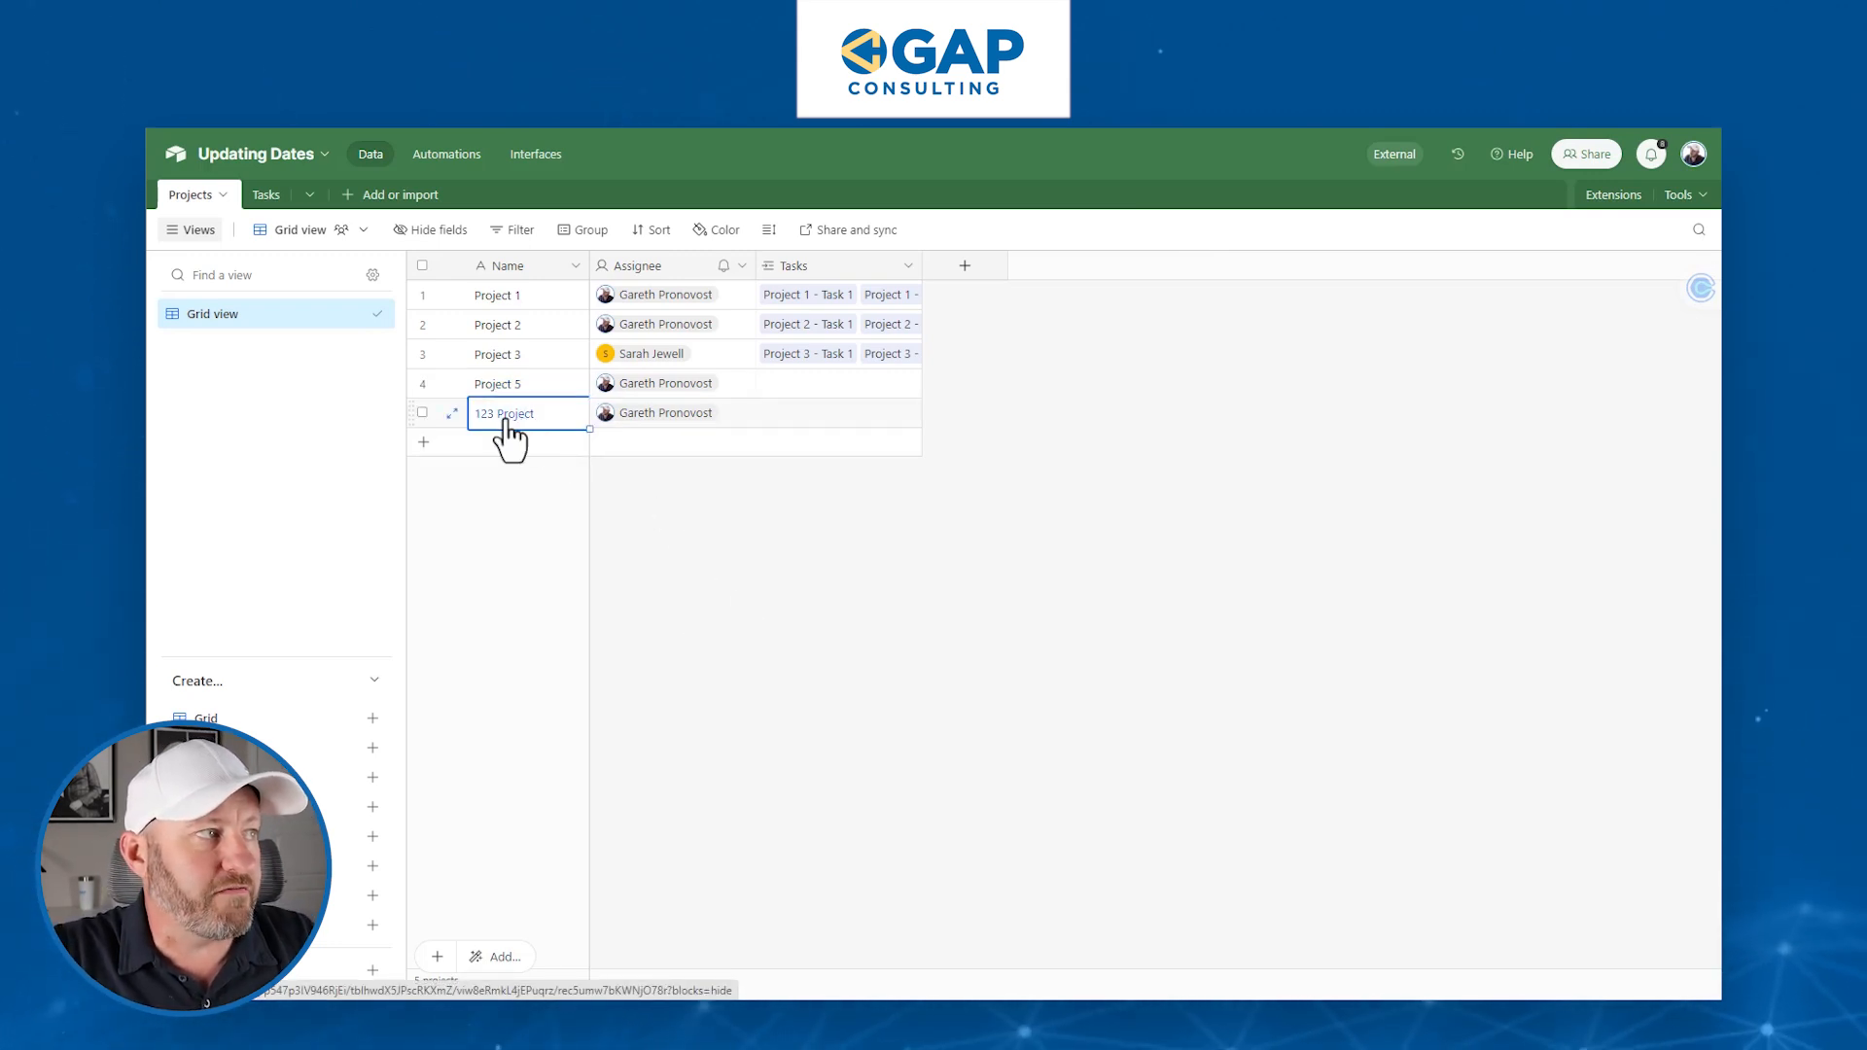
left_click(450, 414)
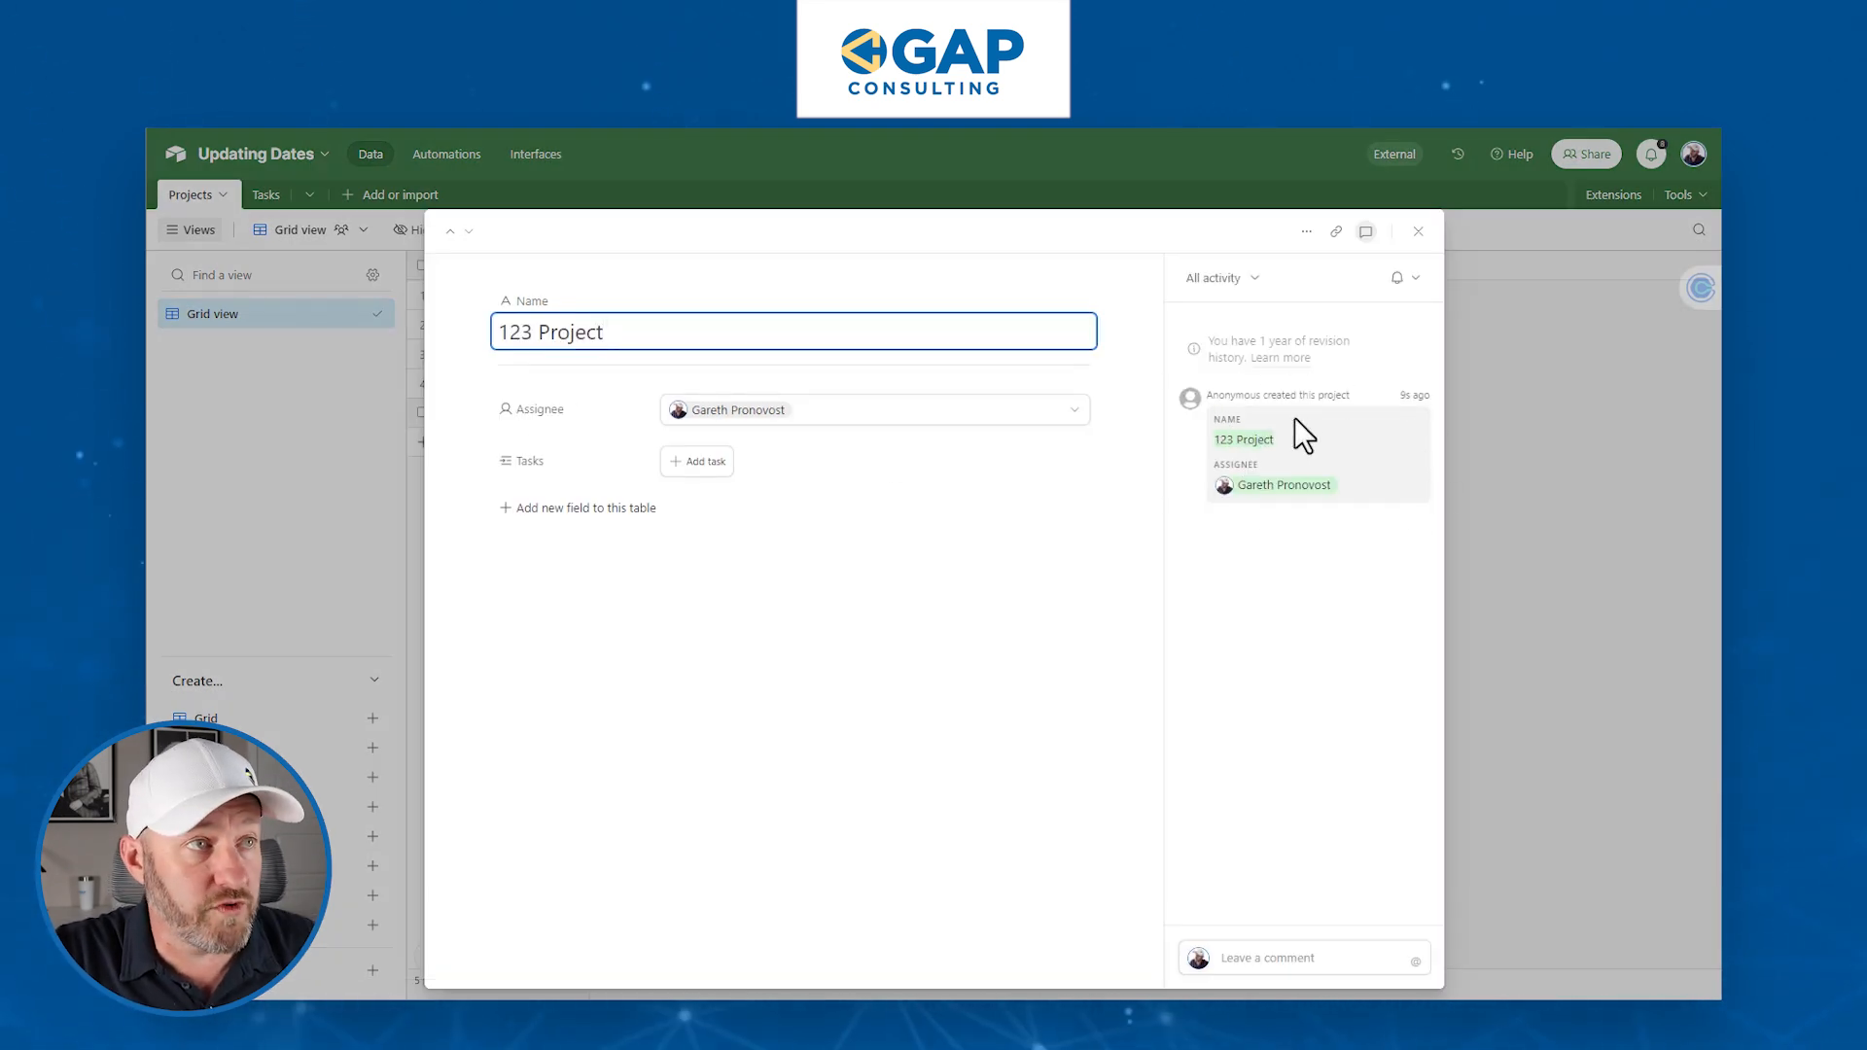
left_click(1418, 230)
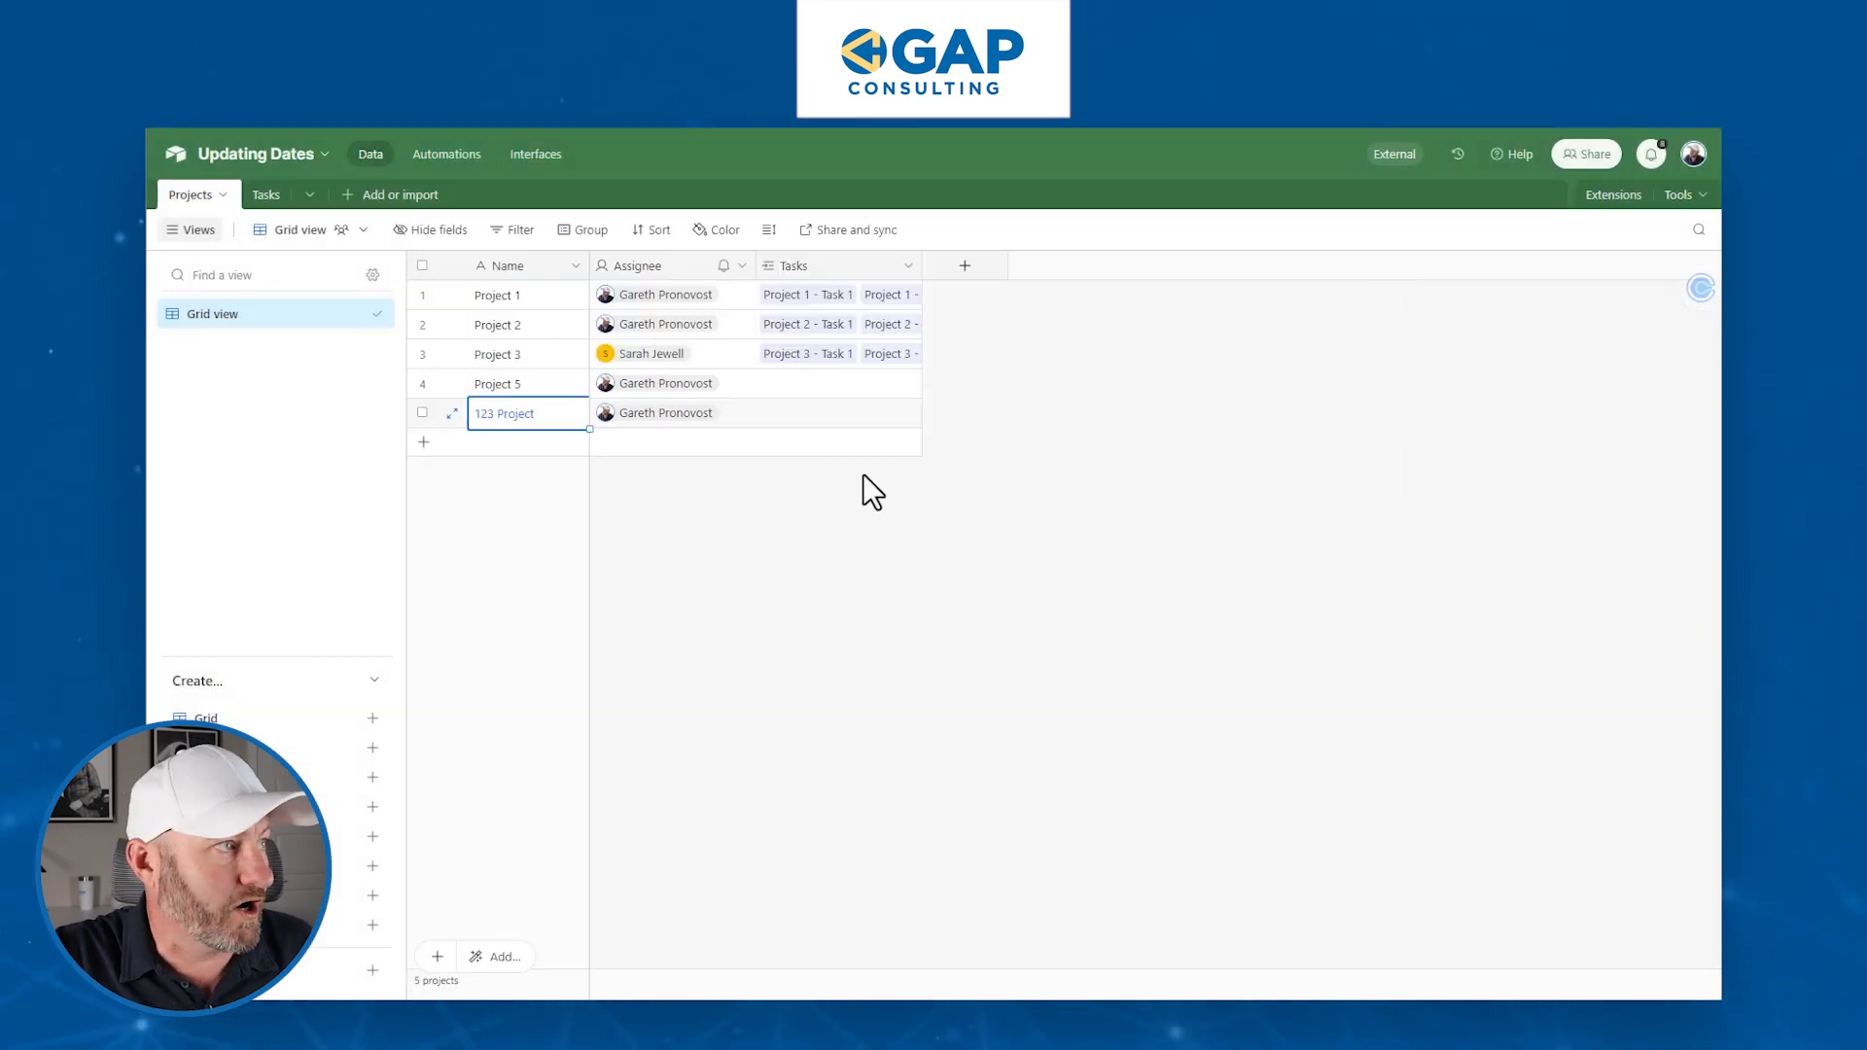
left_click(657, 428)
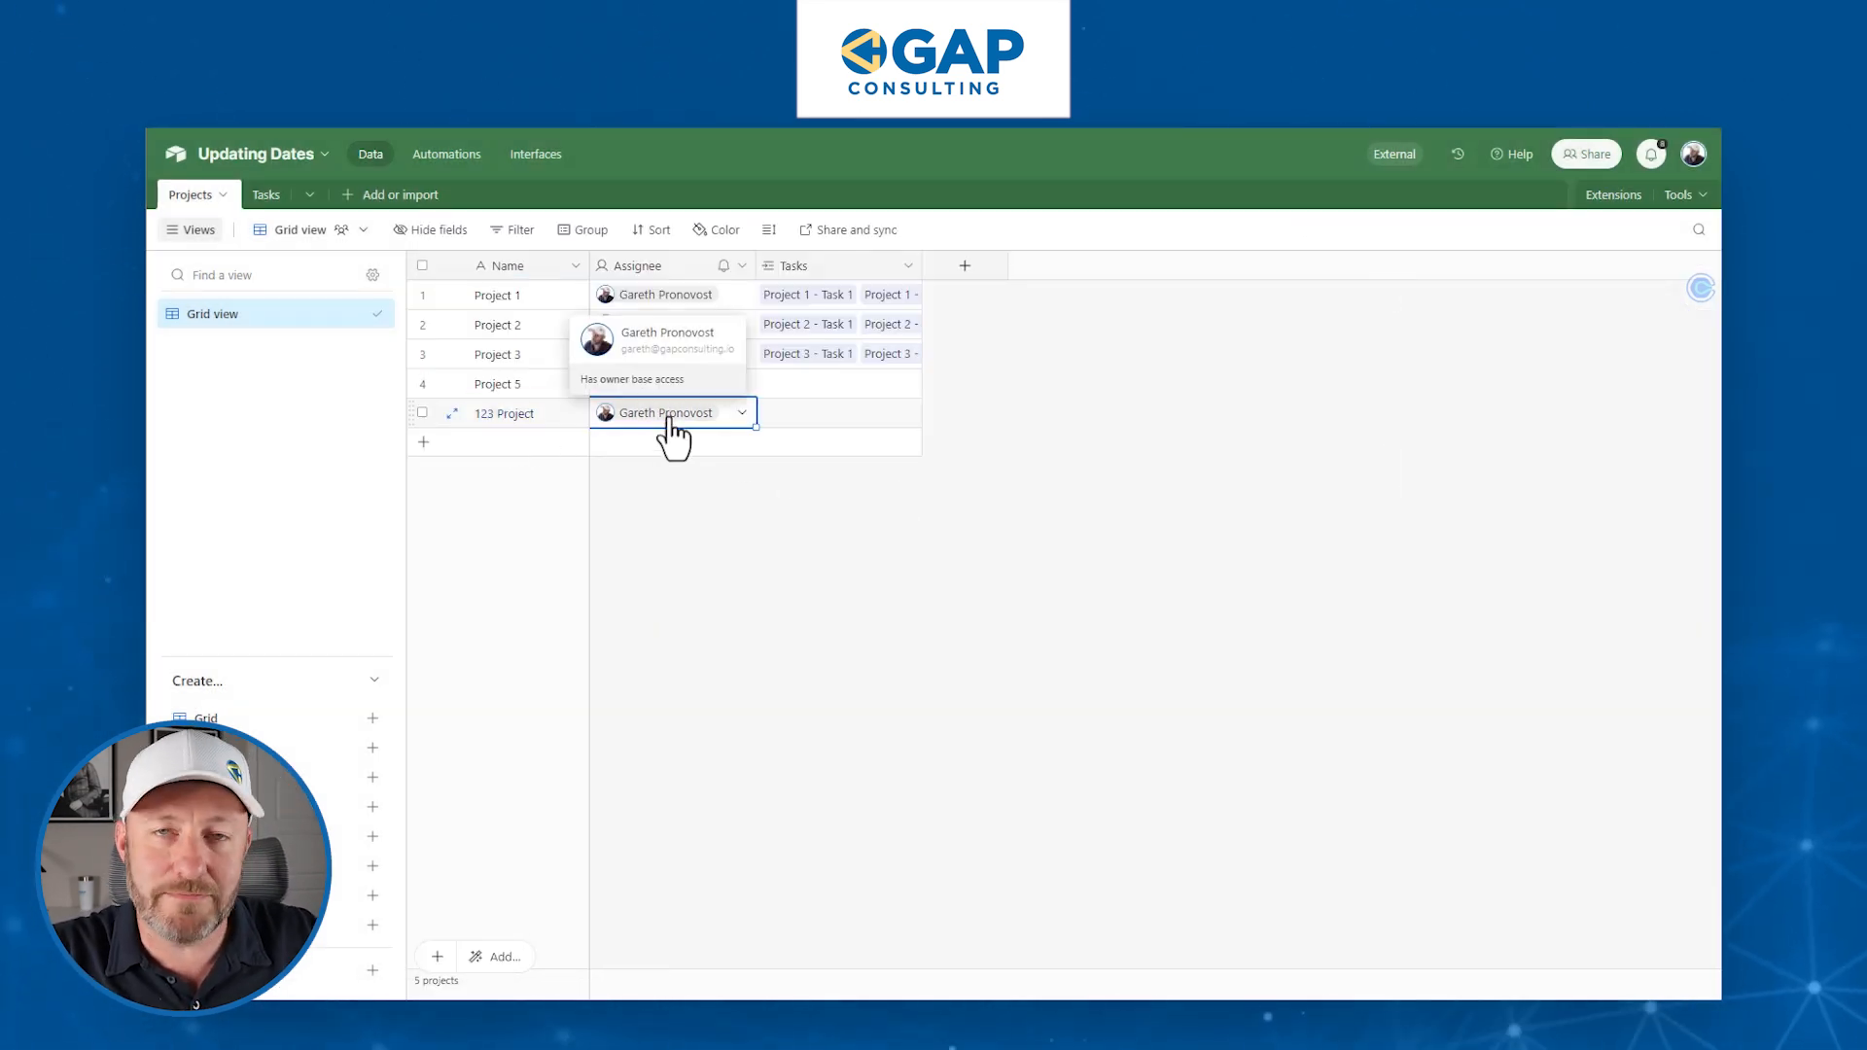
left_click(838, 632)
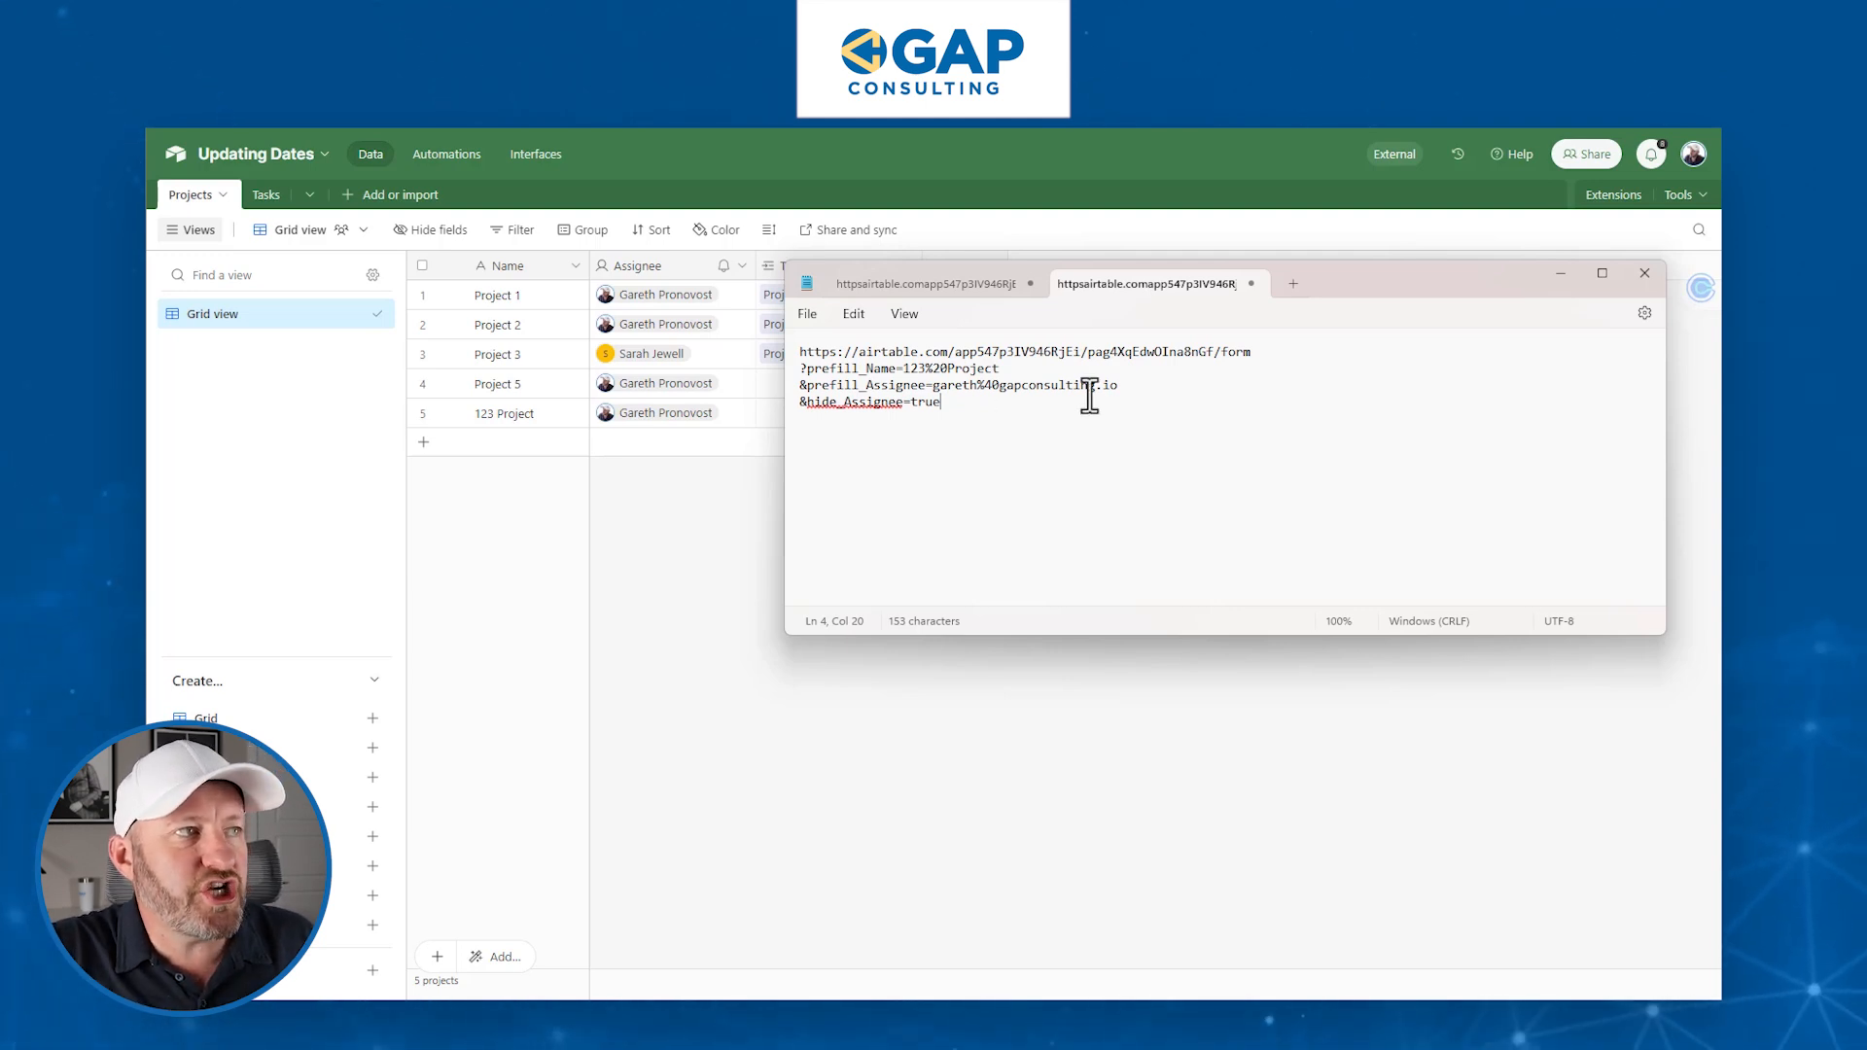
- Bring the Airtable Projects grid forward and open the Tools menu
left_click(757, 204)
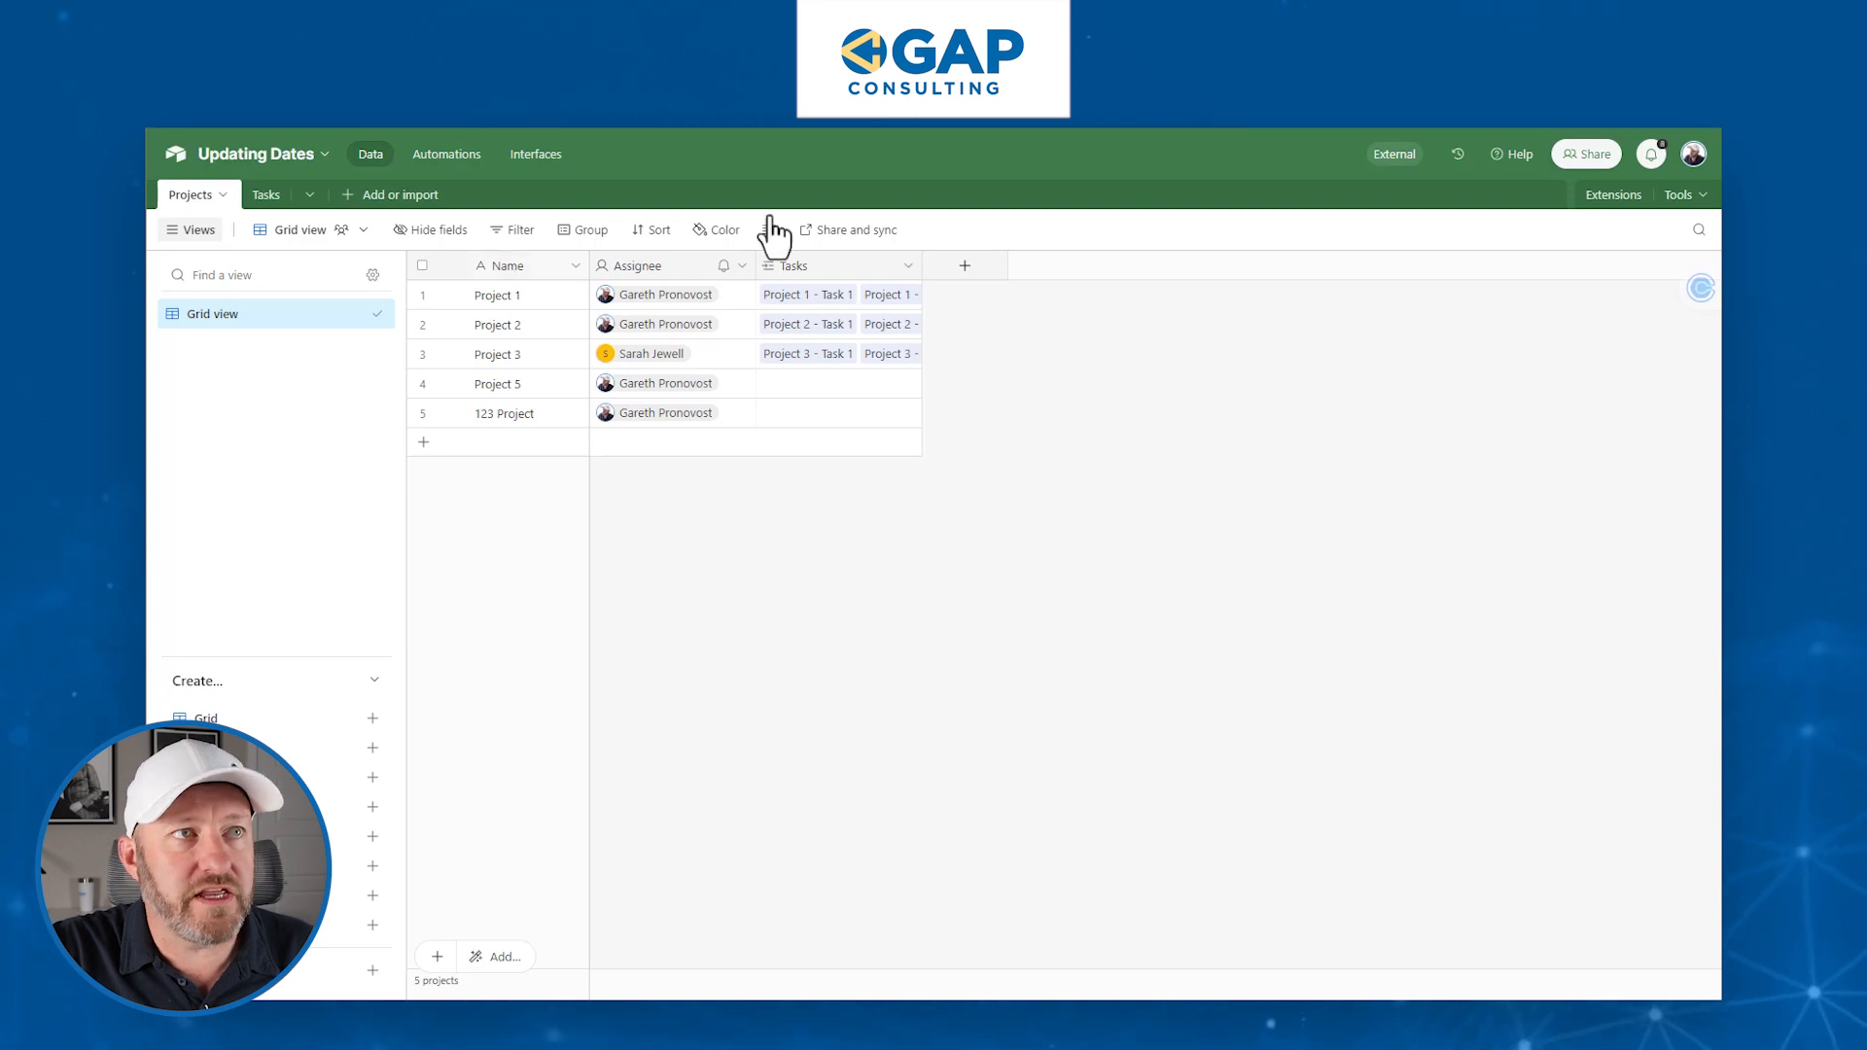
left_click(1681, 197)
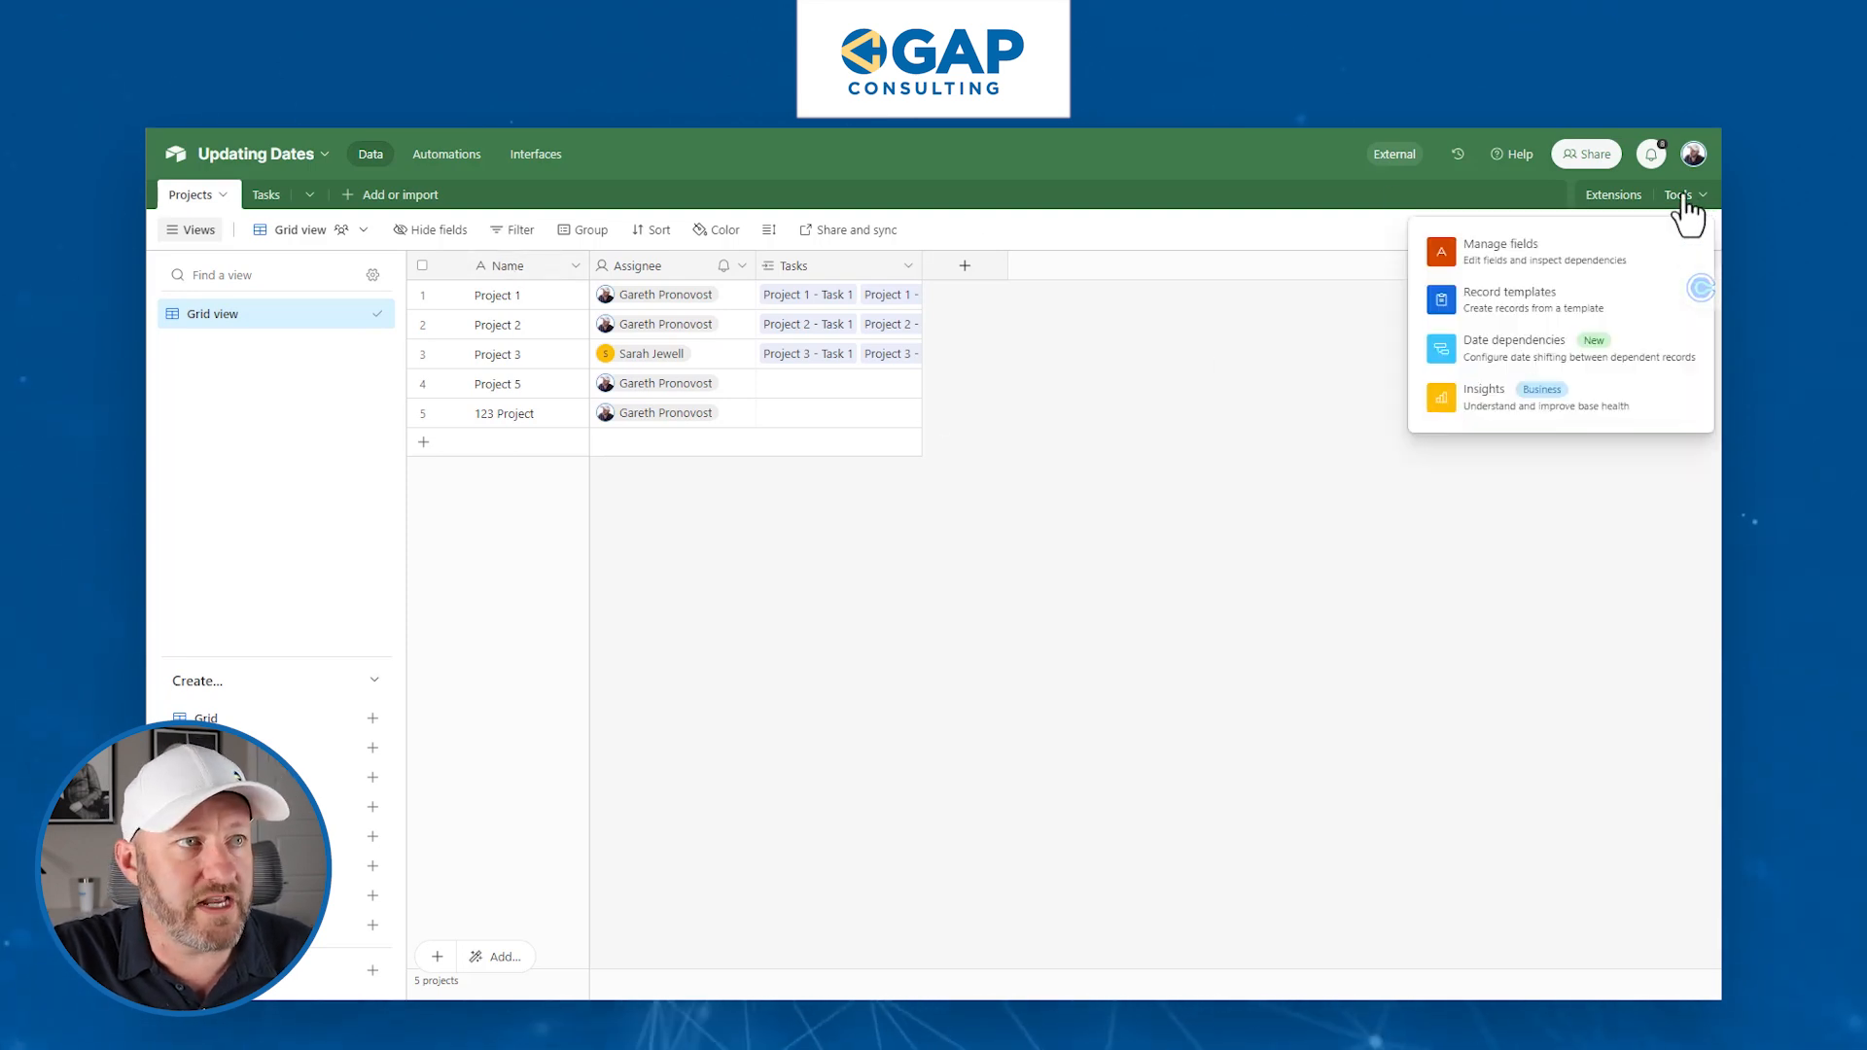
- In Manage fields, copy the Assignee field's ID and return to Notepad
left_click(1596, 258)
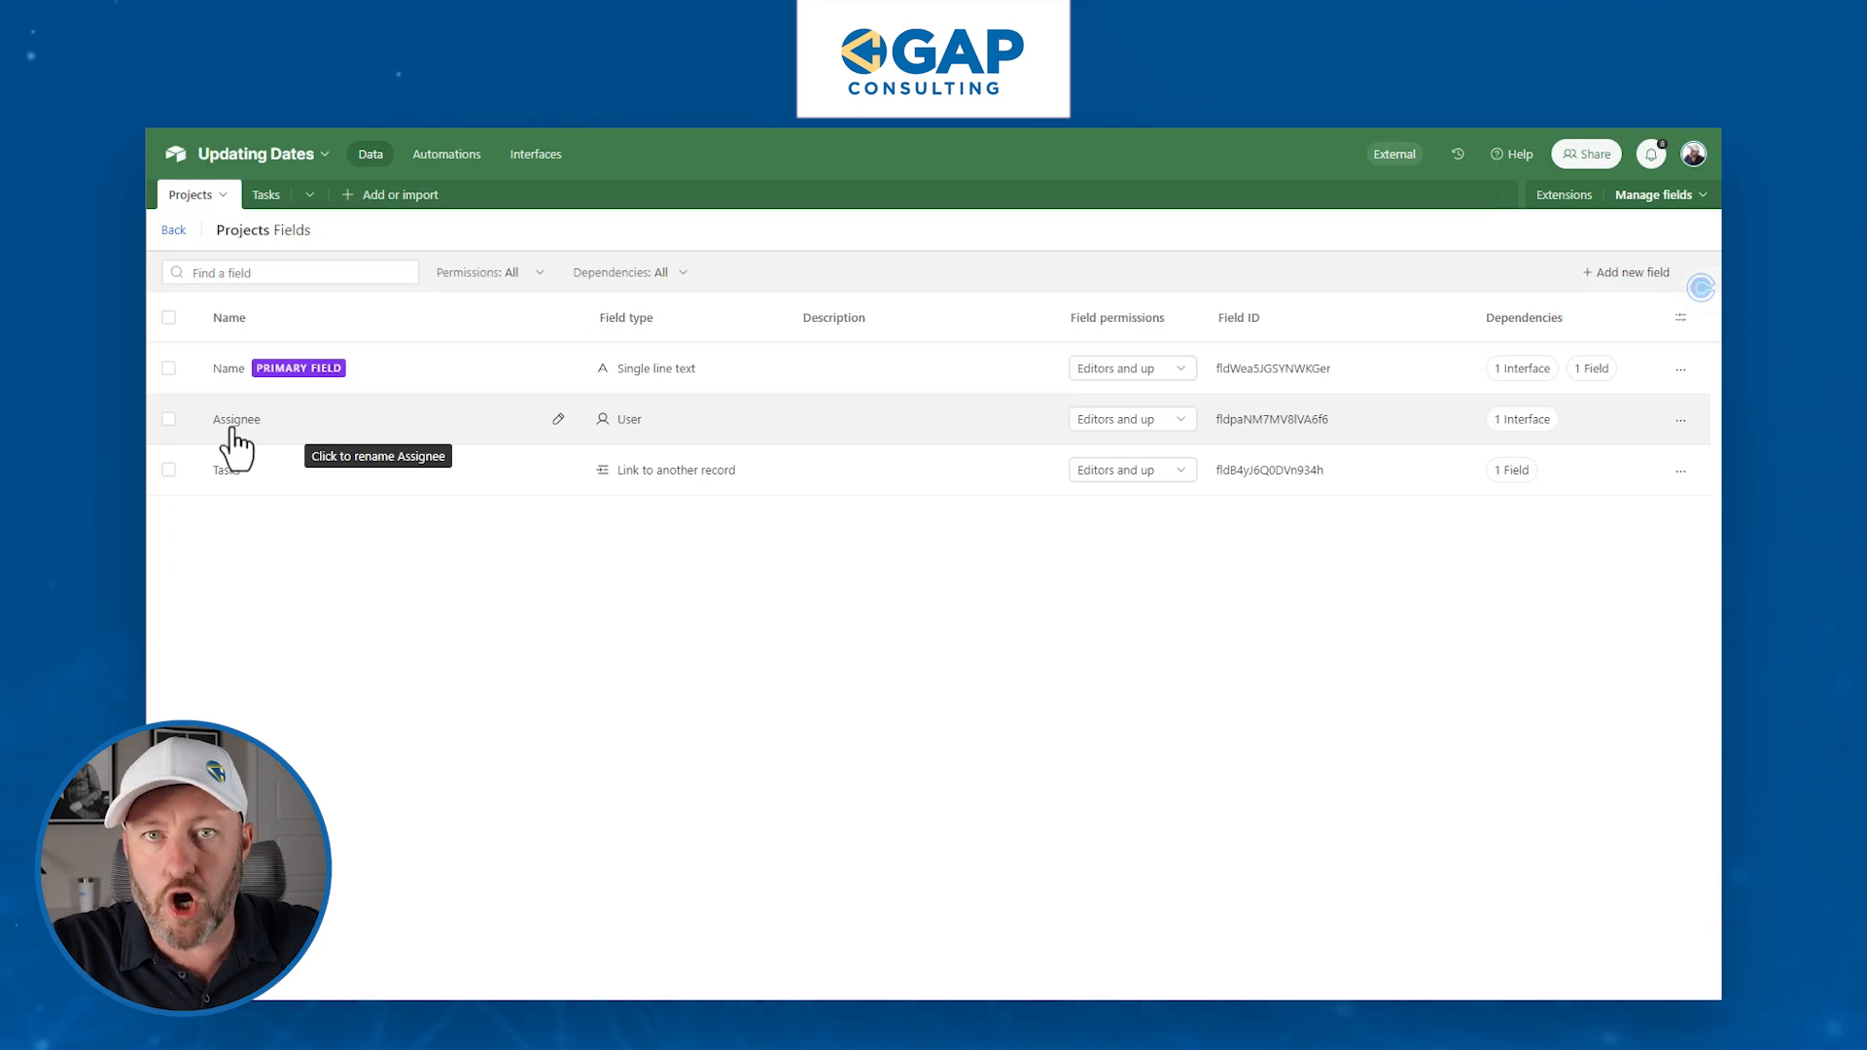
double_click(1249, 419)
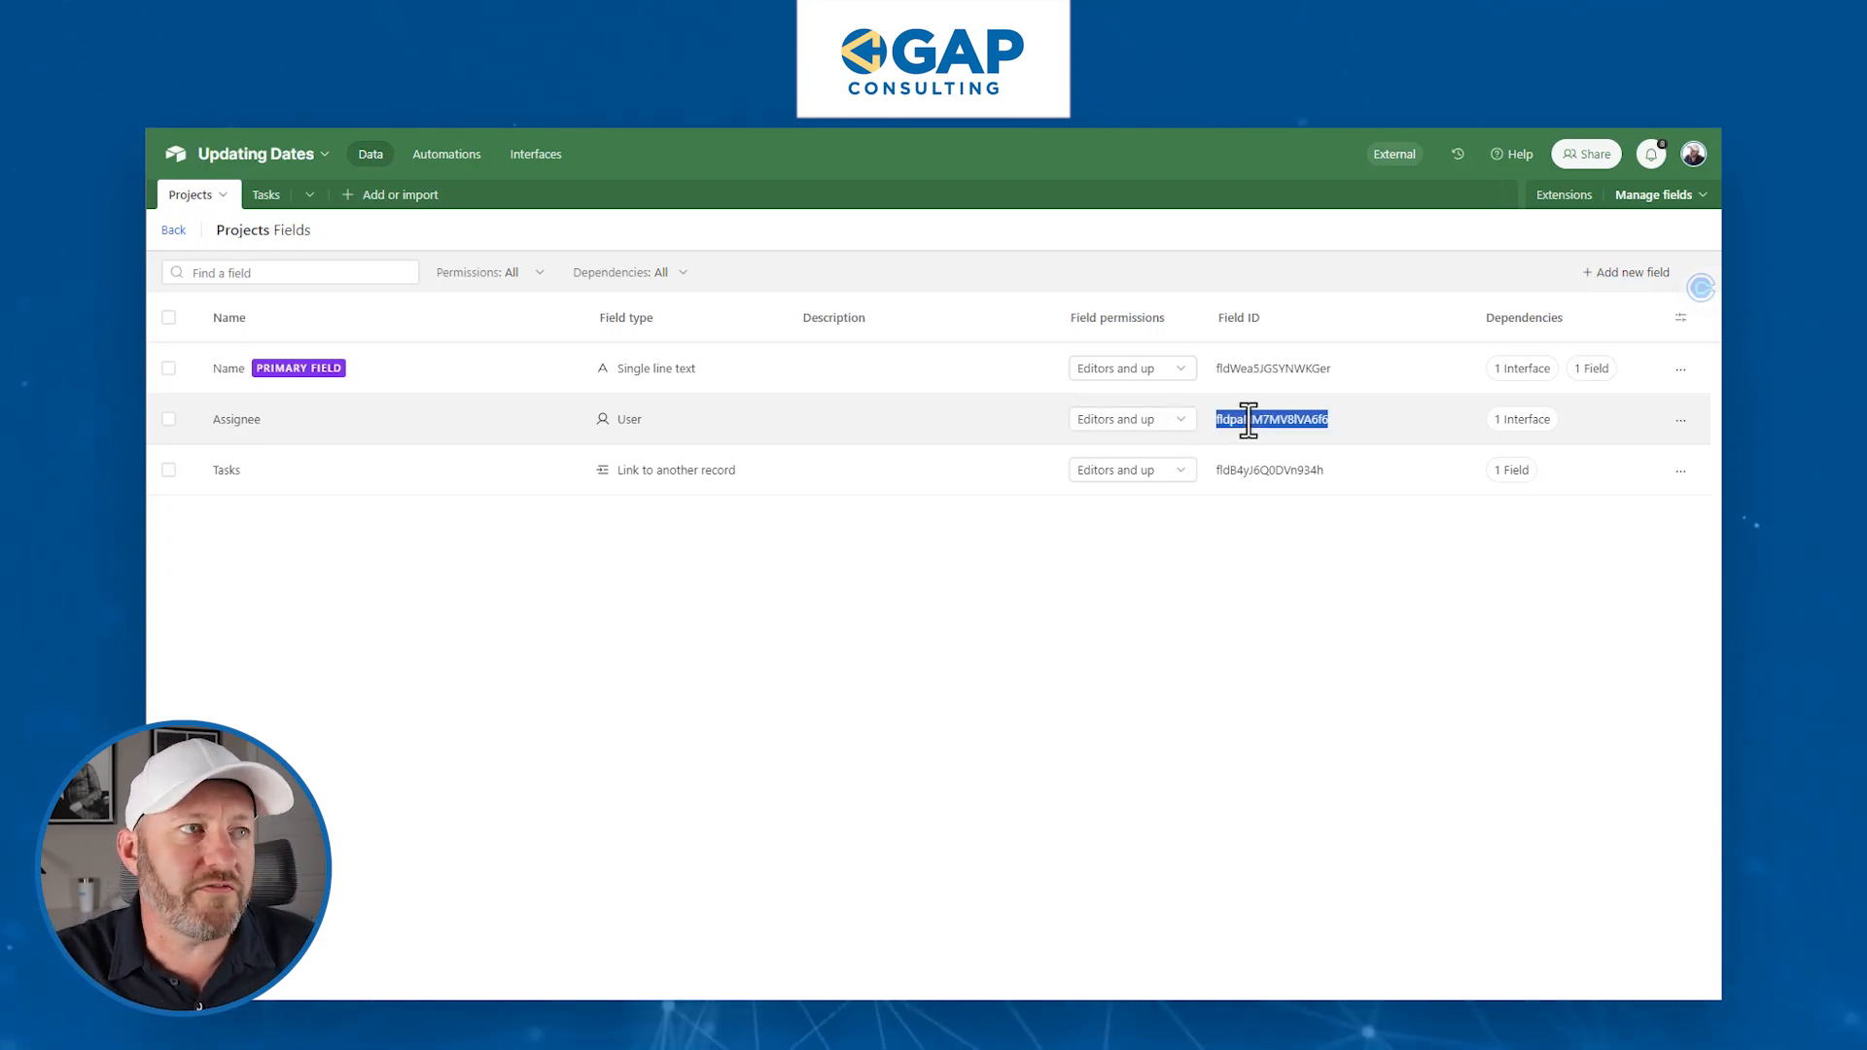
key("alt+Tab")
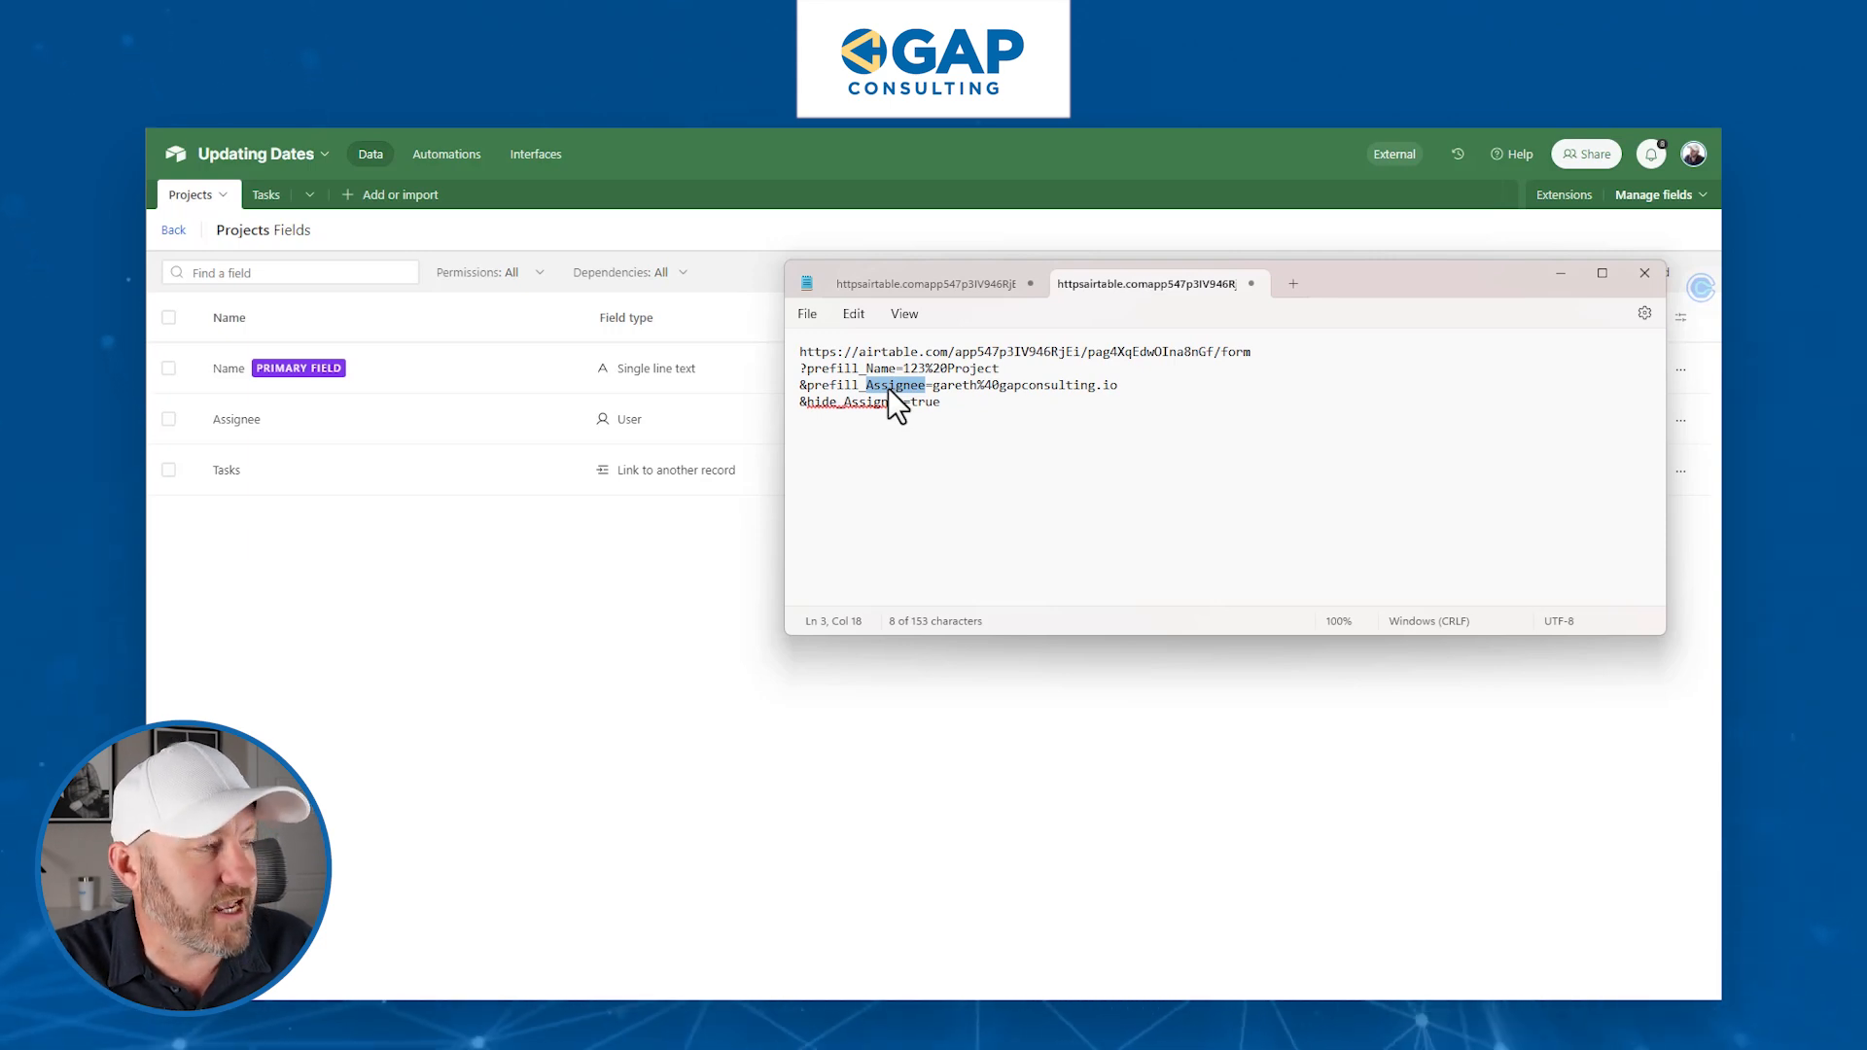
- Replace 'Assignee' in the prefill and hide parameters with the copied field ID
key("ctrl+v")
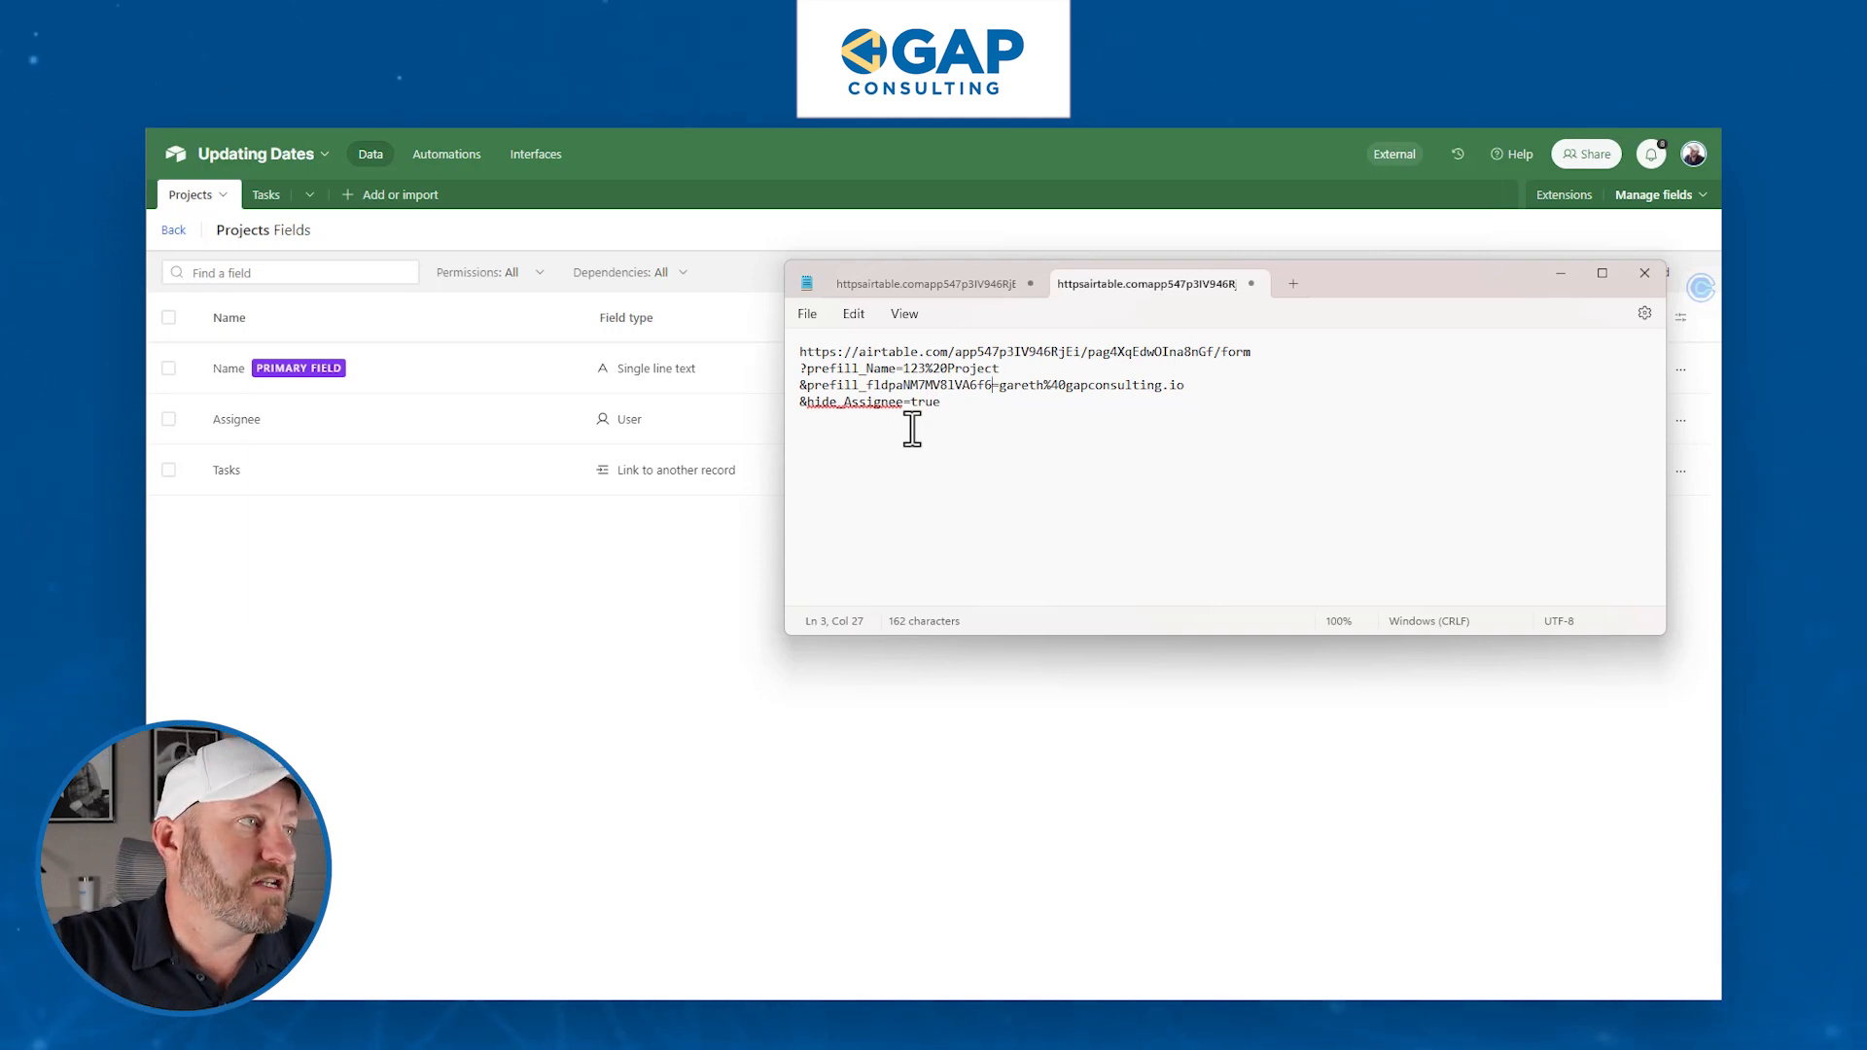
double_click(853, 402)
key("ctrl+v")
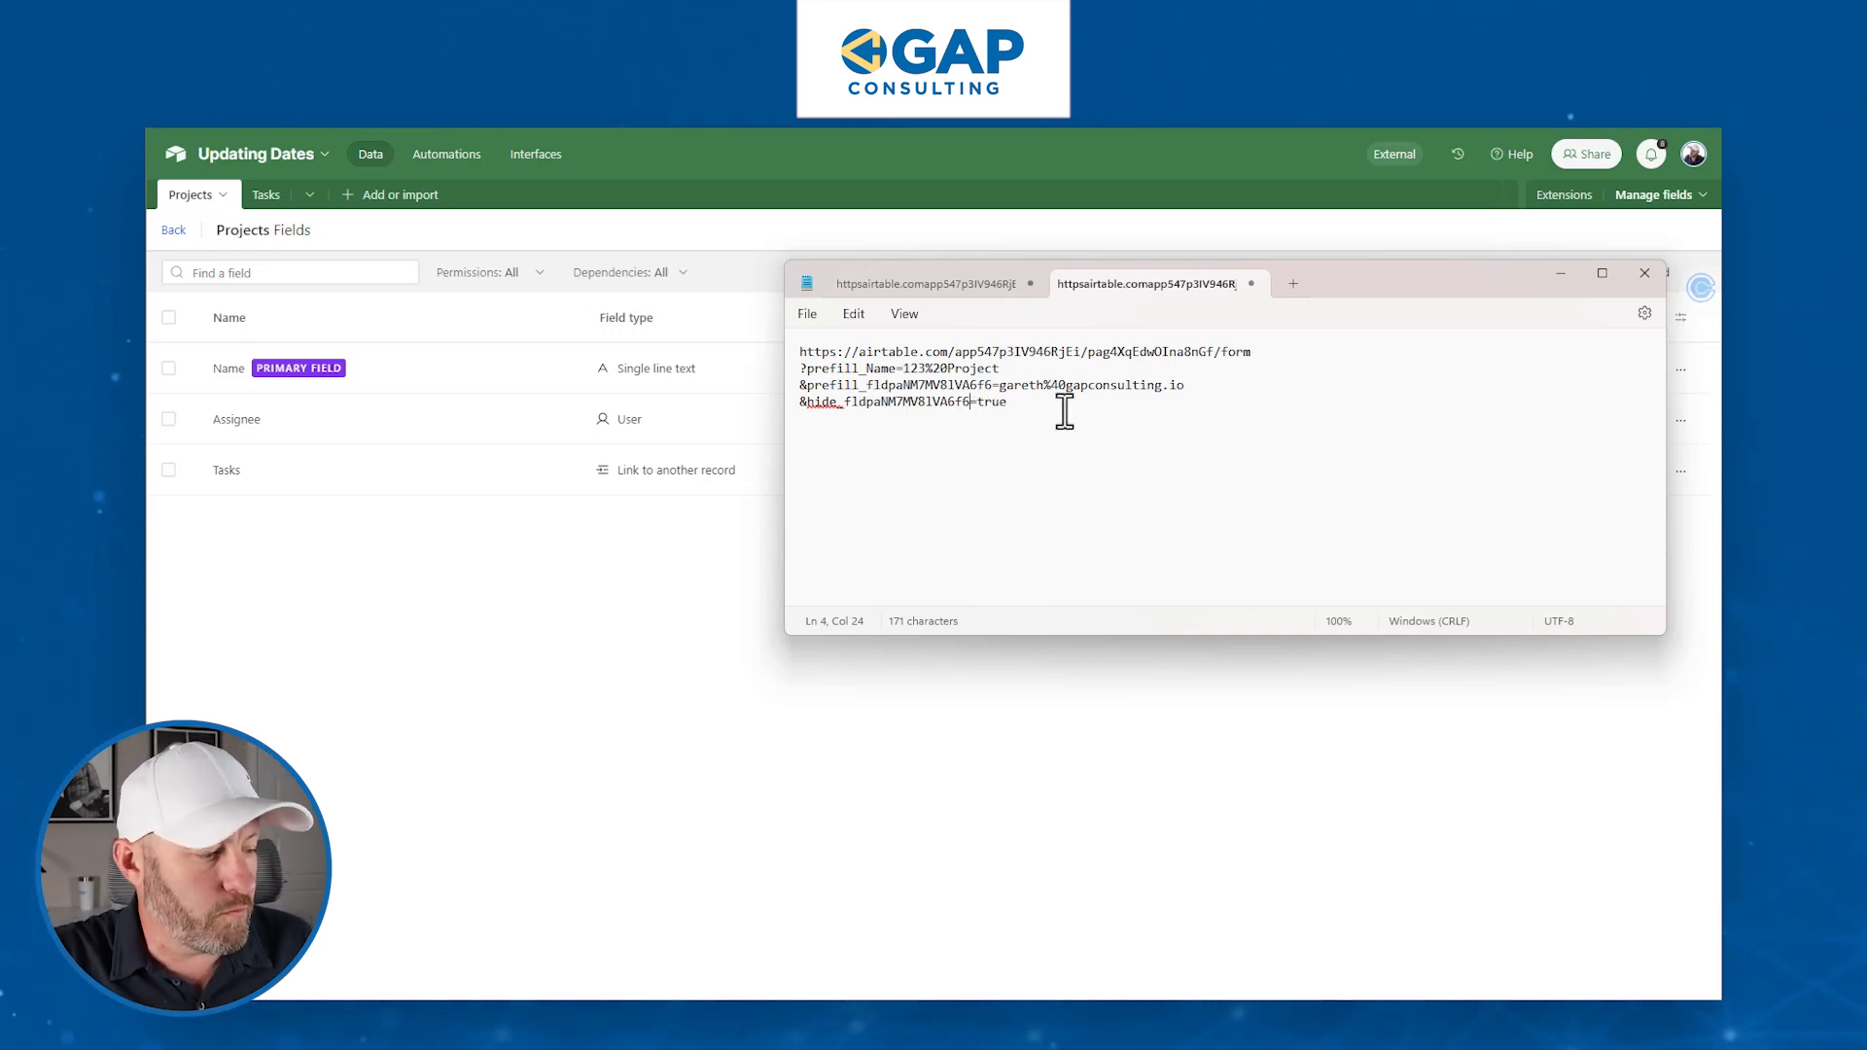
- Select the whole updated link and paste it into the browser
key("ctrl+a")
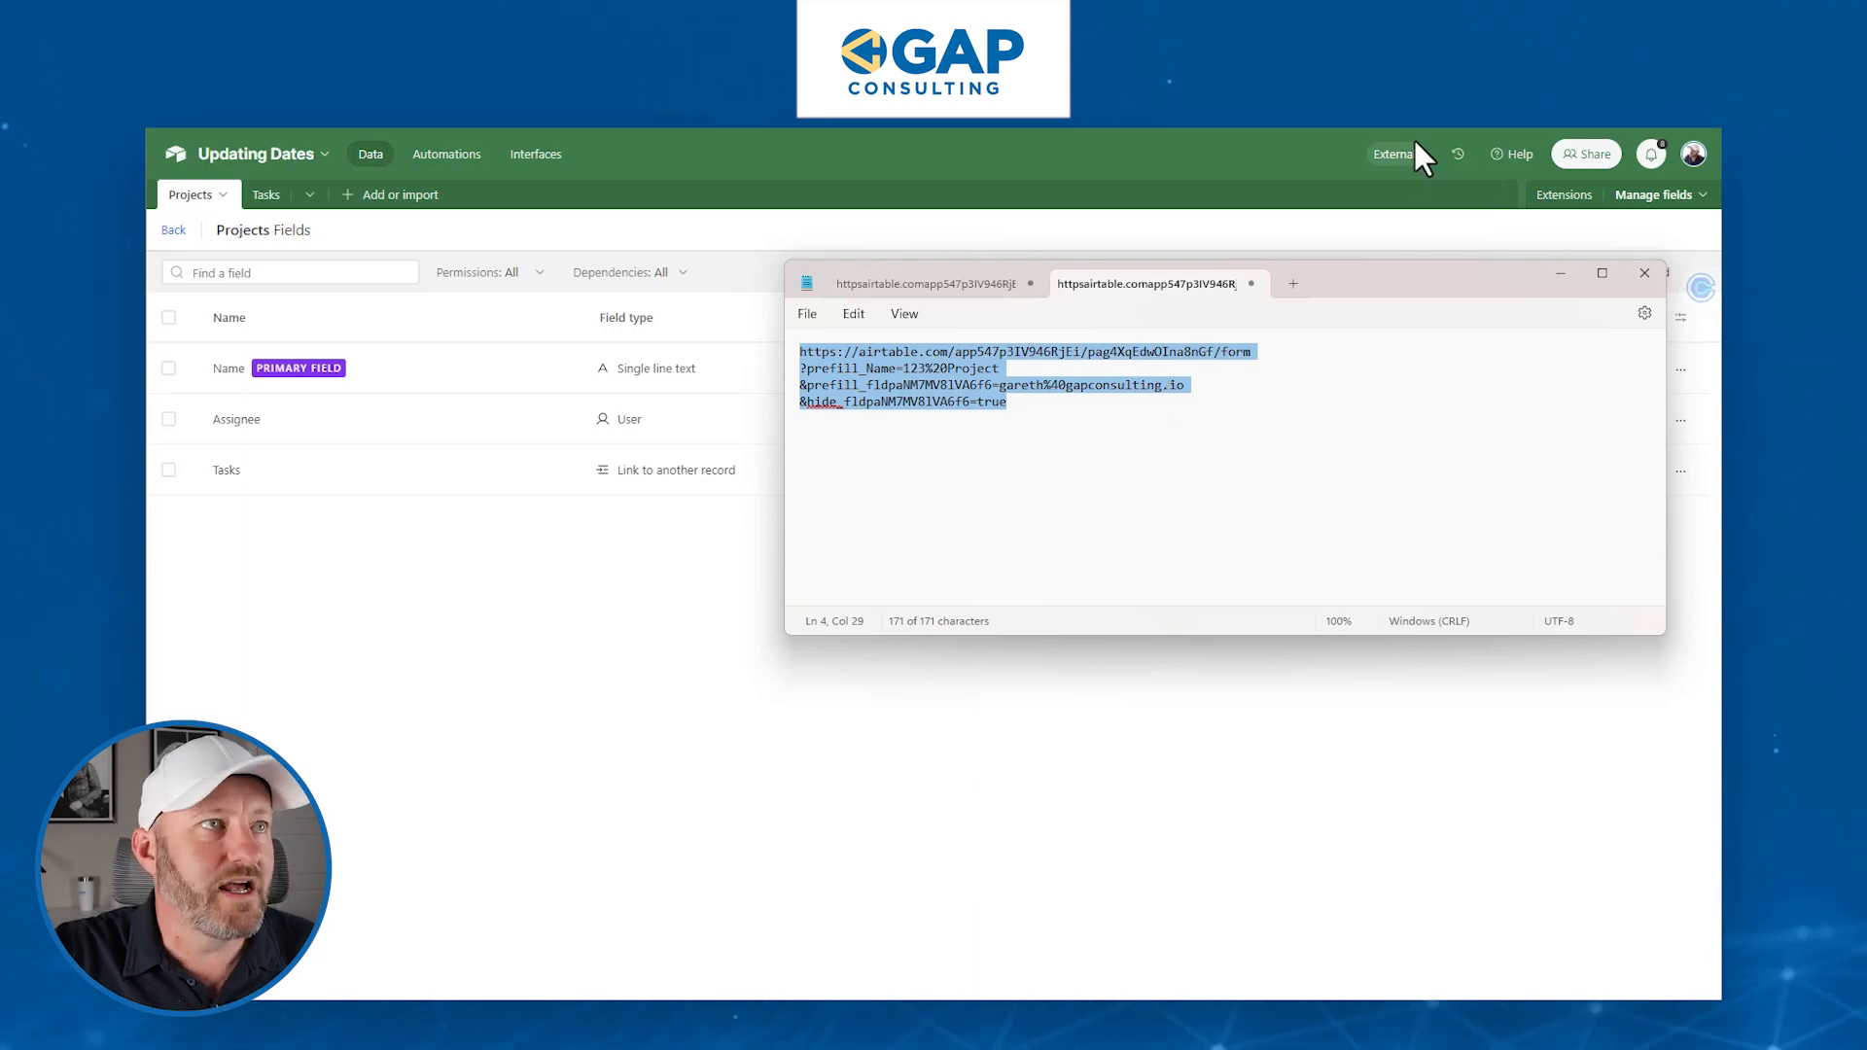
left_click(1429, 73)
key("ctrl+v")
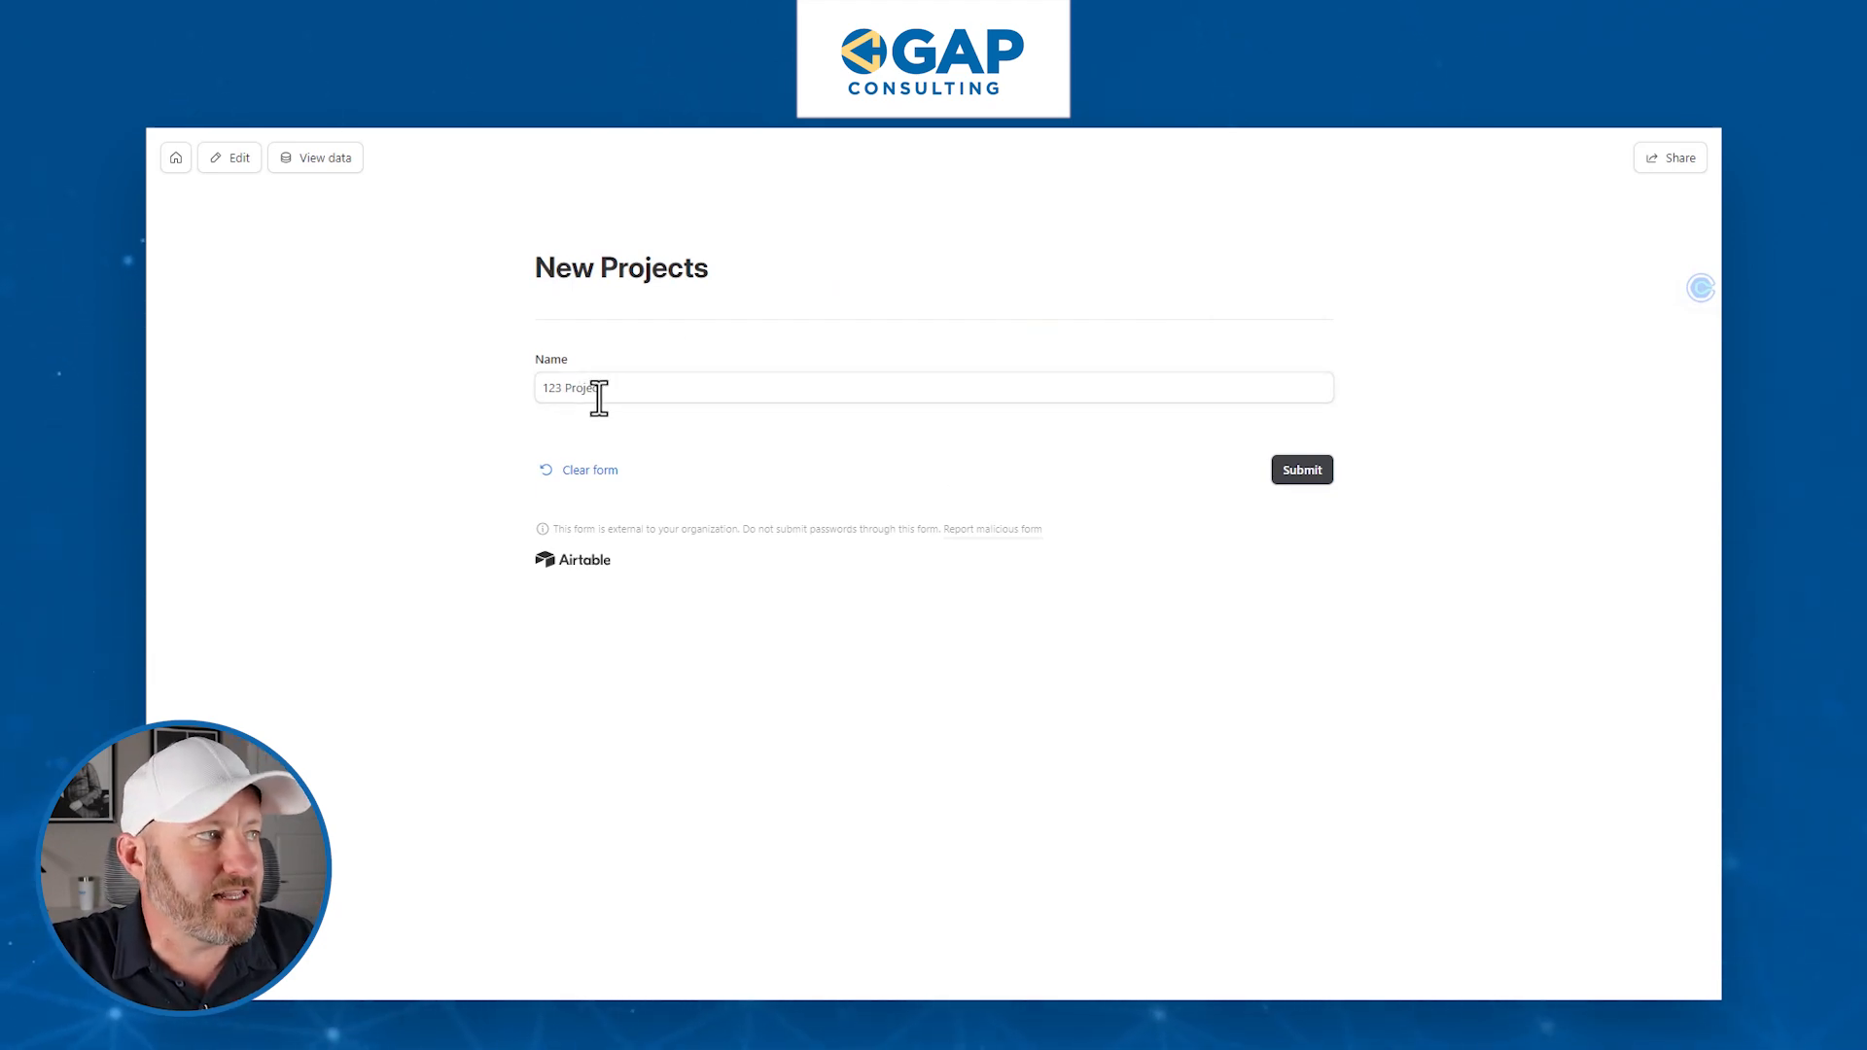
- Change the Name to '125 Project', submit the form, and return to the Projects grid
left_click(560, 393)
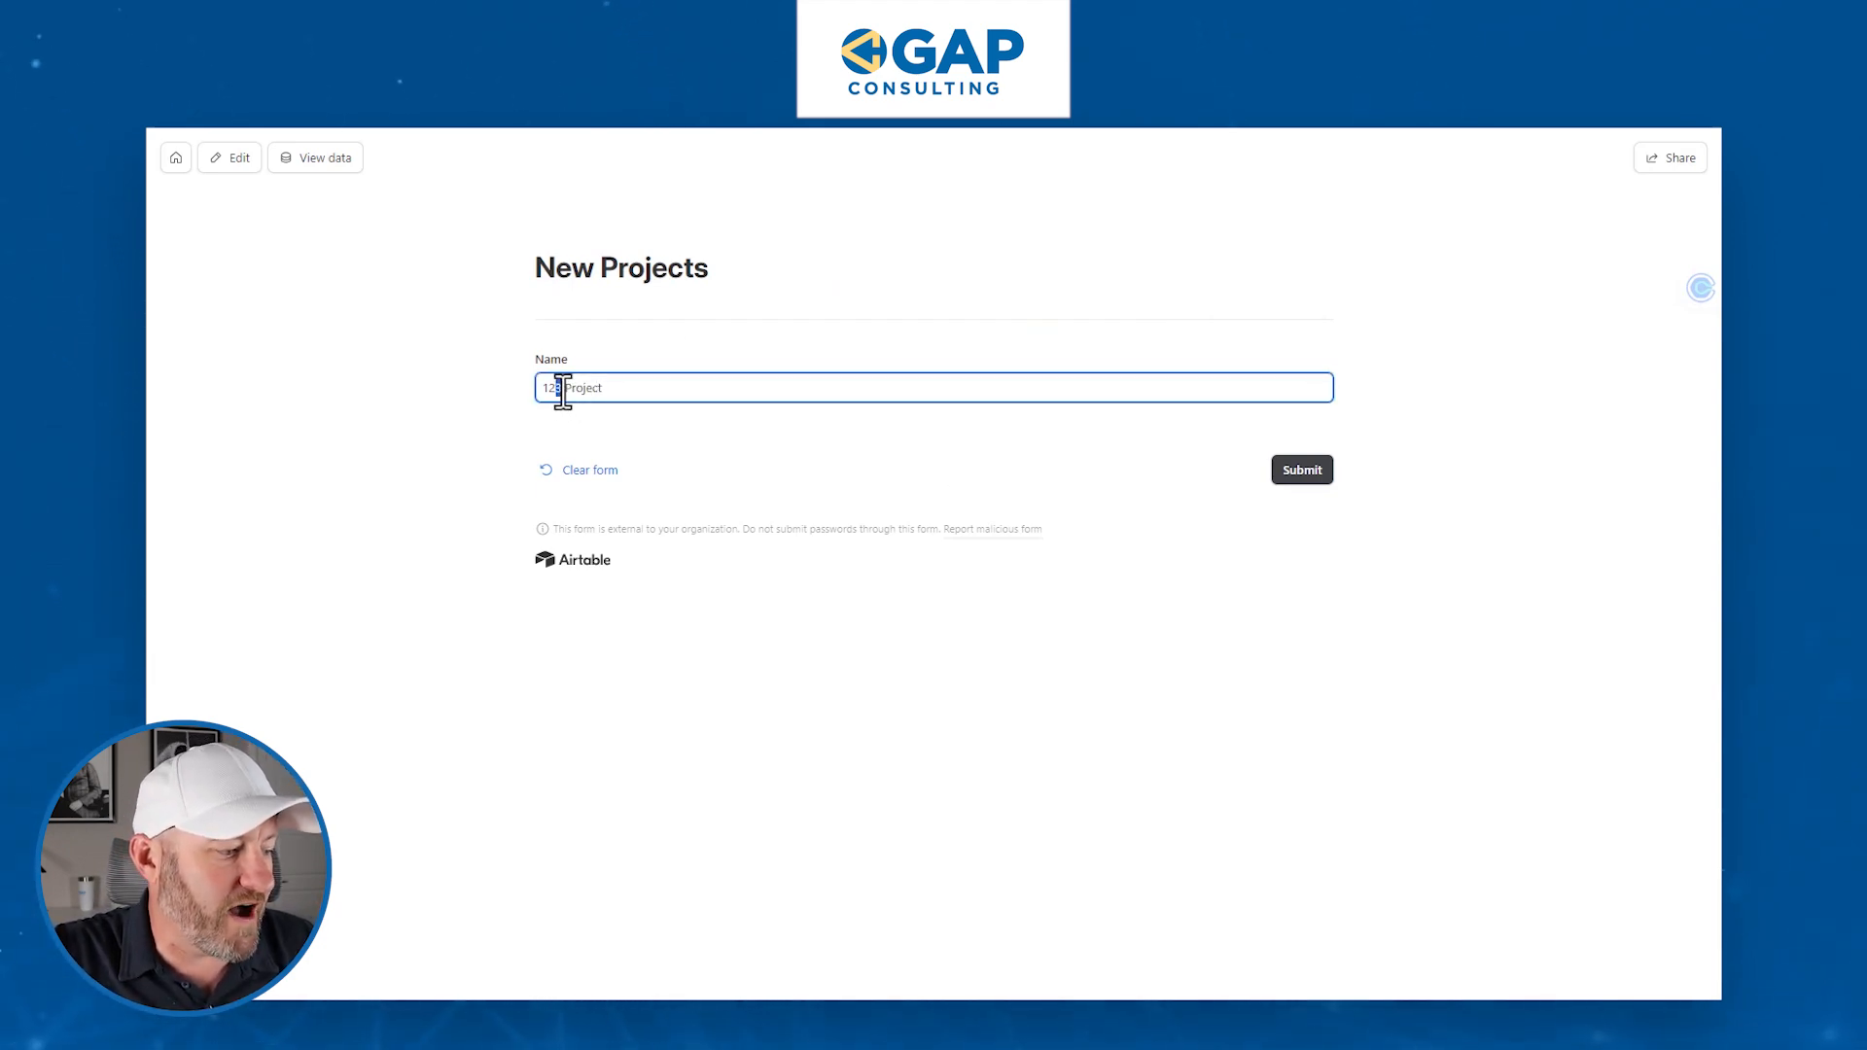
left_click(1301, 482)
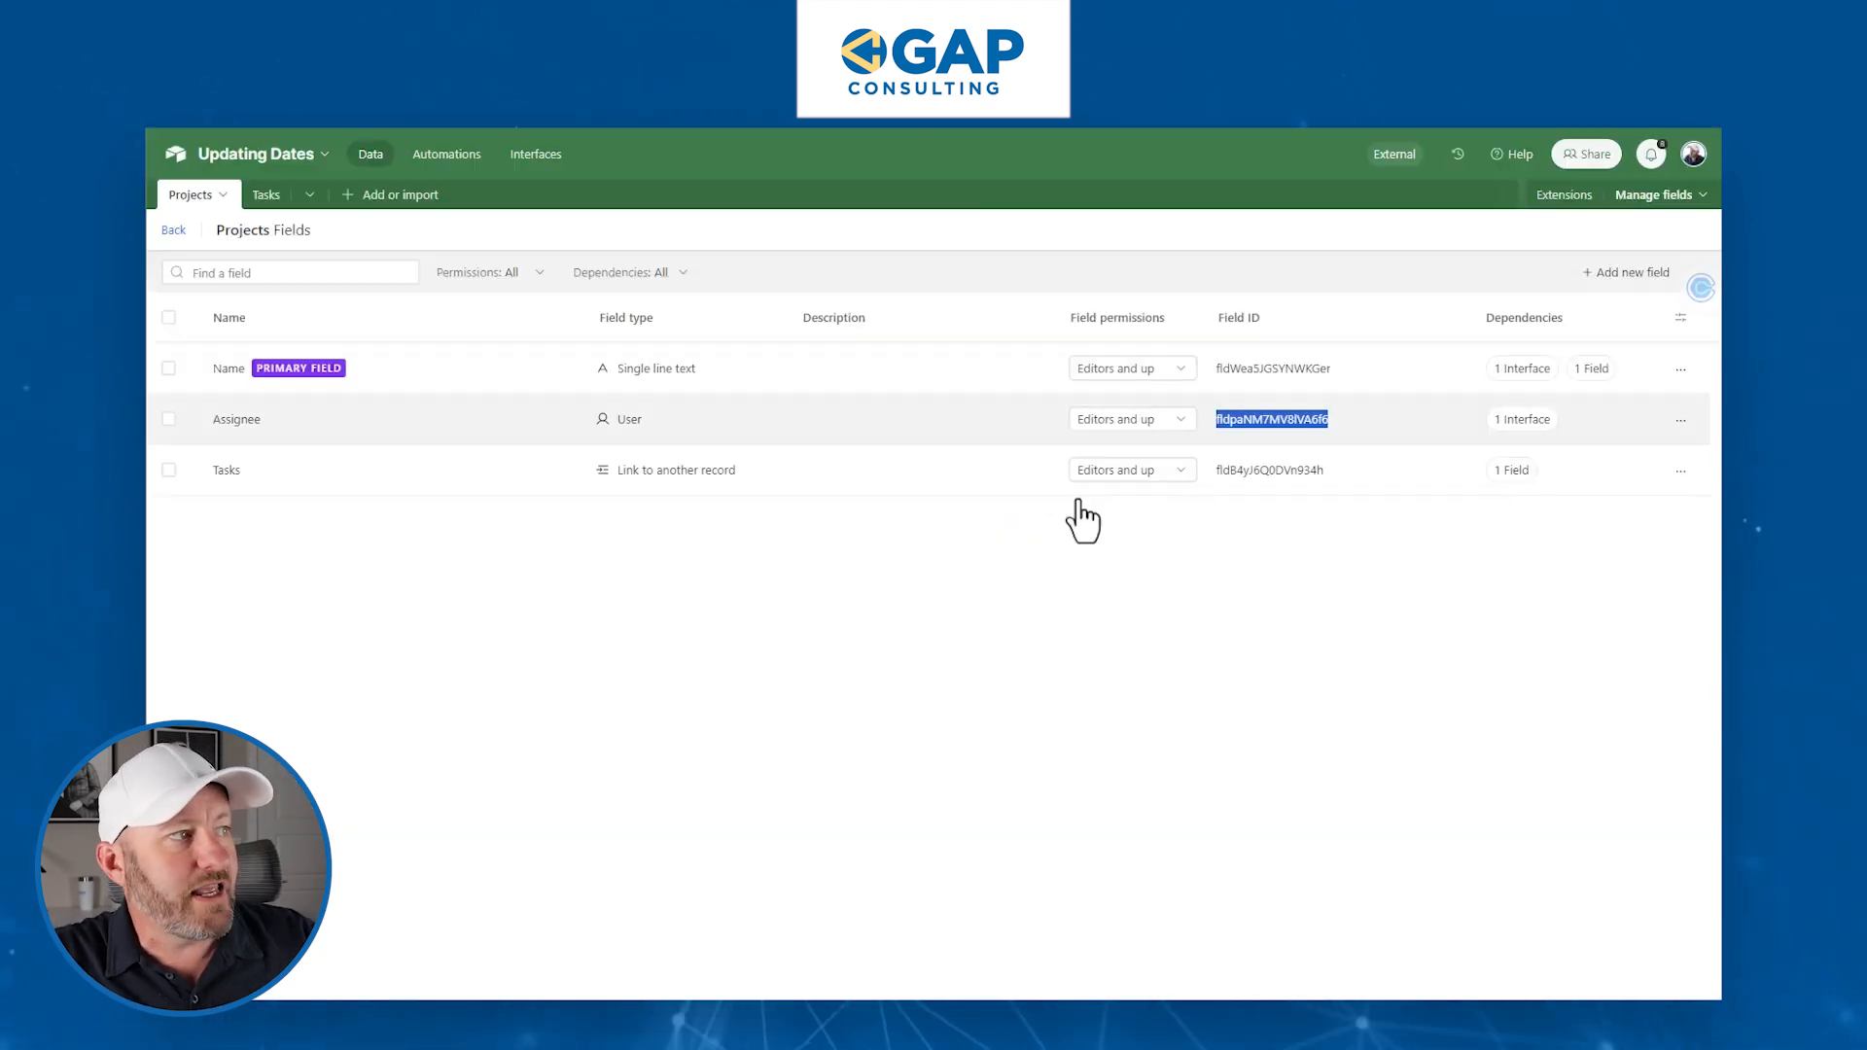
left_click(177, 230)
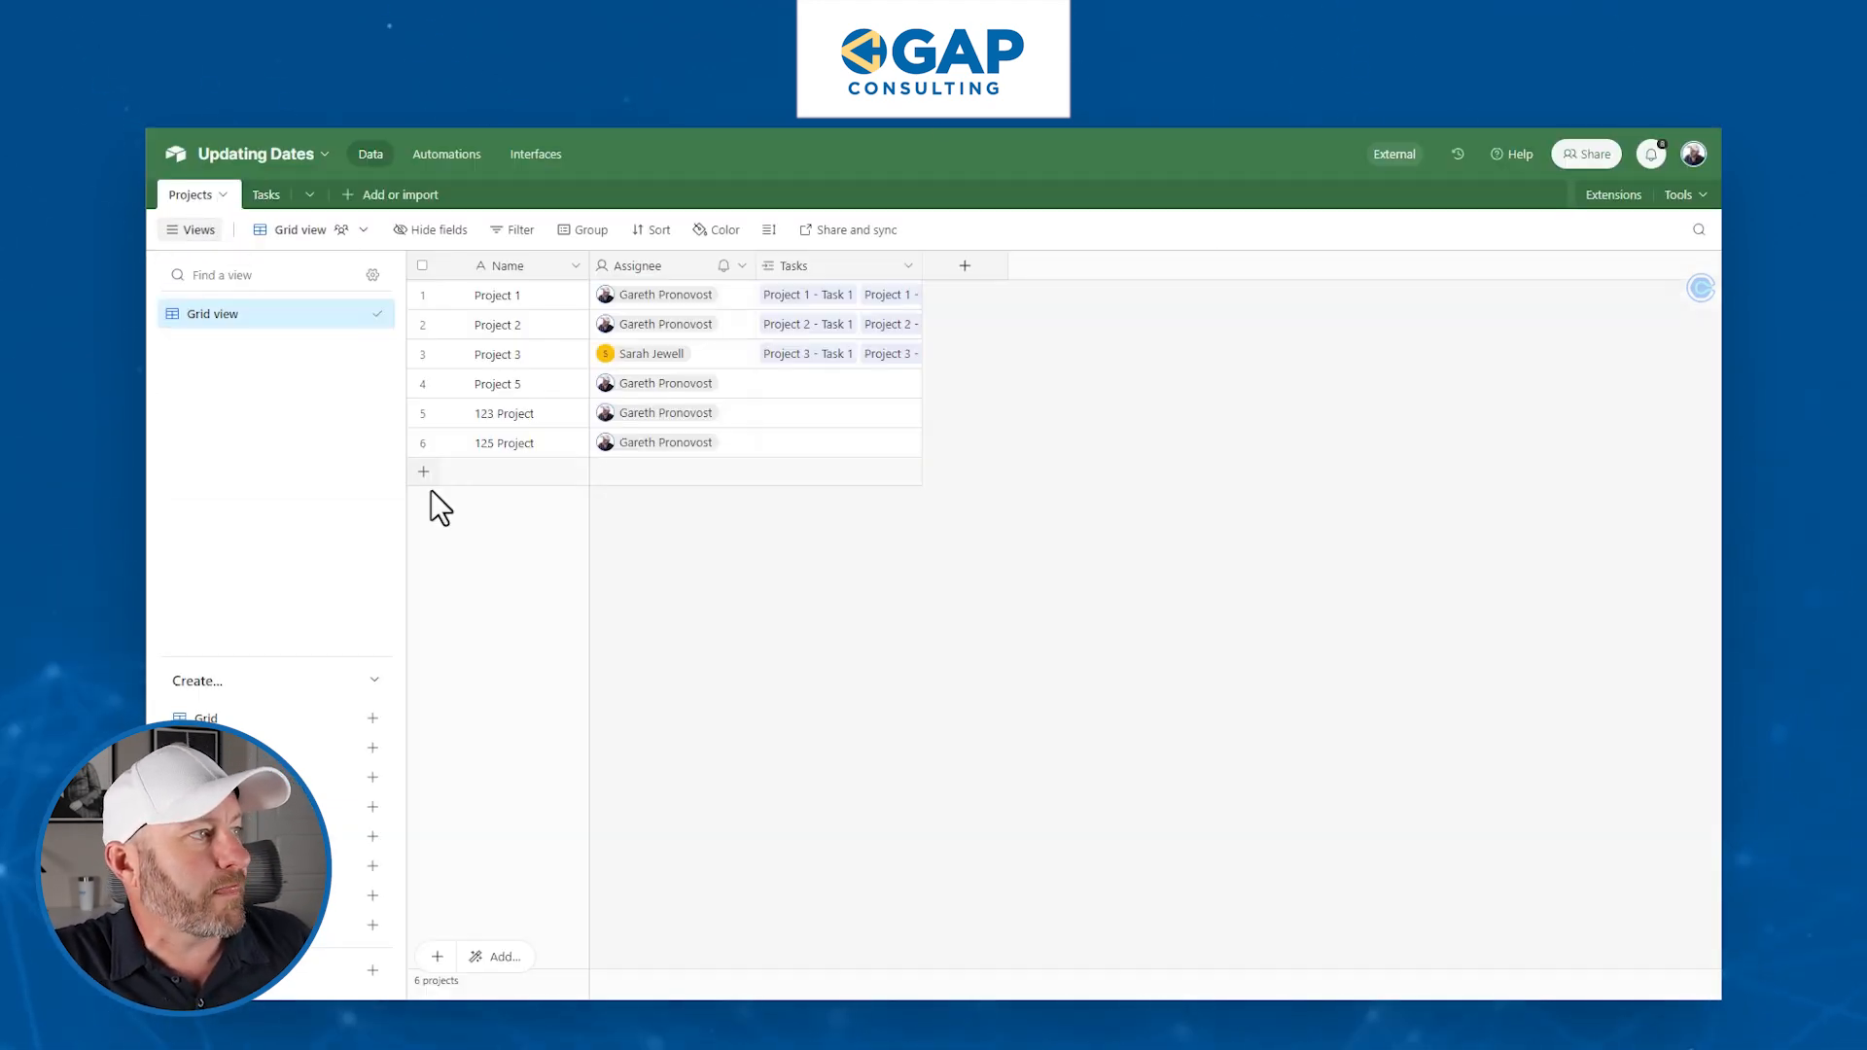
- Check 125 Project's assignee, then rename the Assignee column to 'User Assigned'
left_click(675, 449)
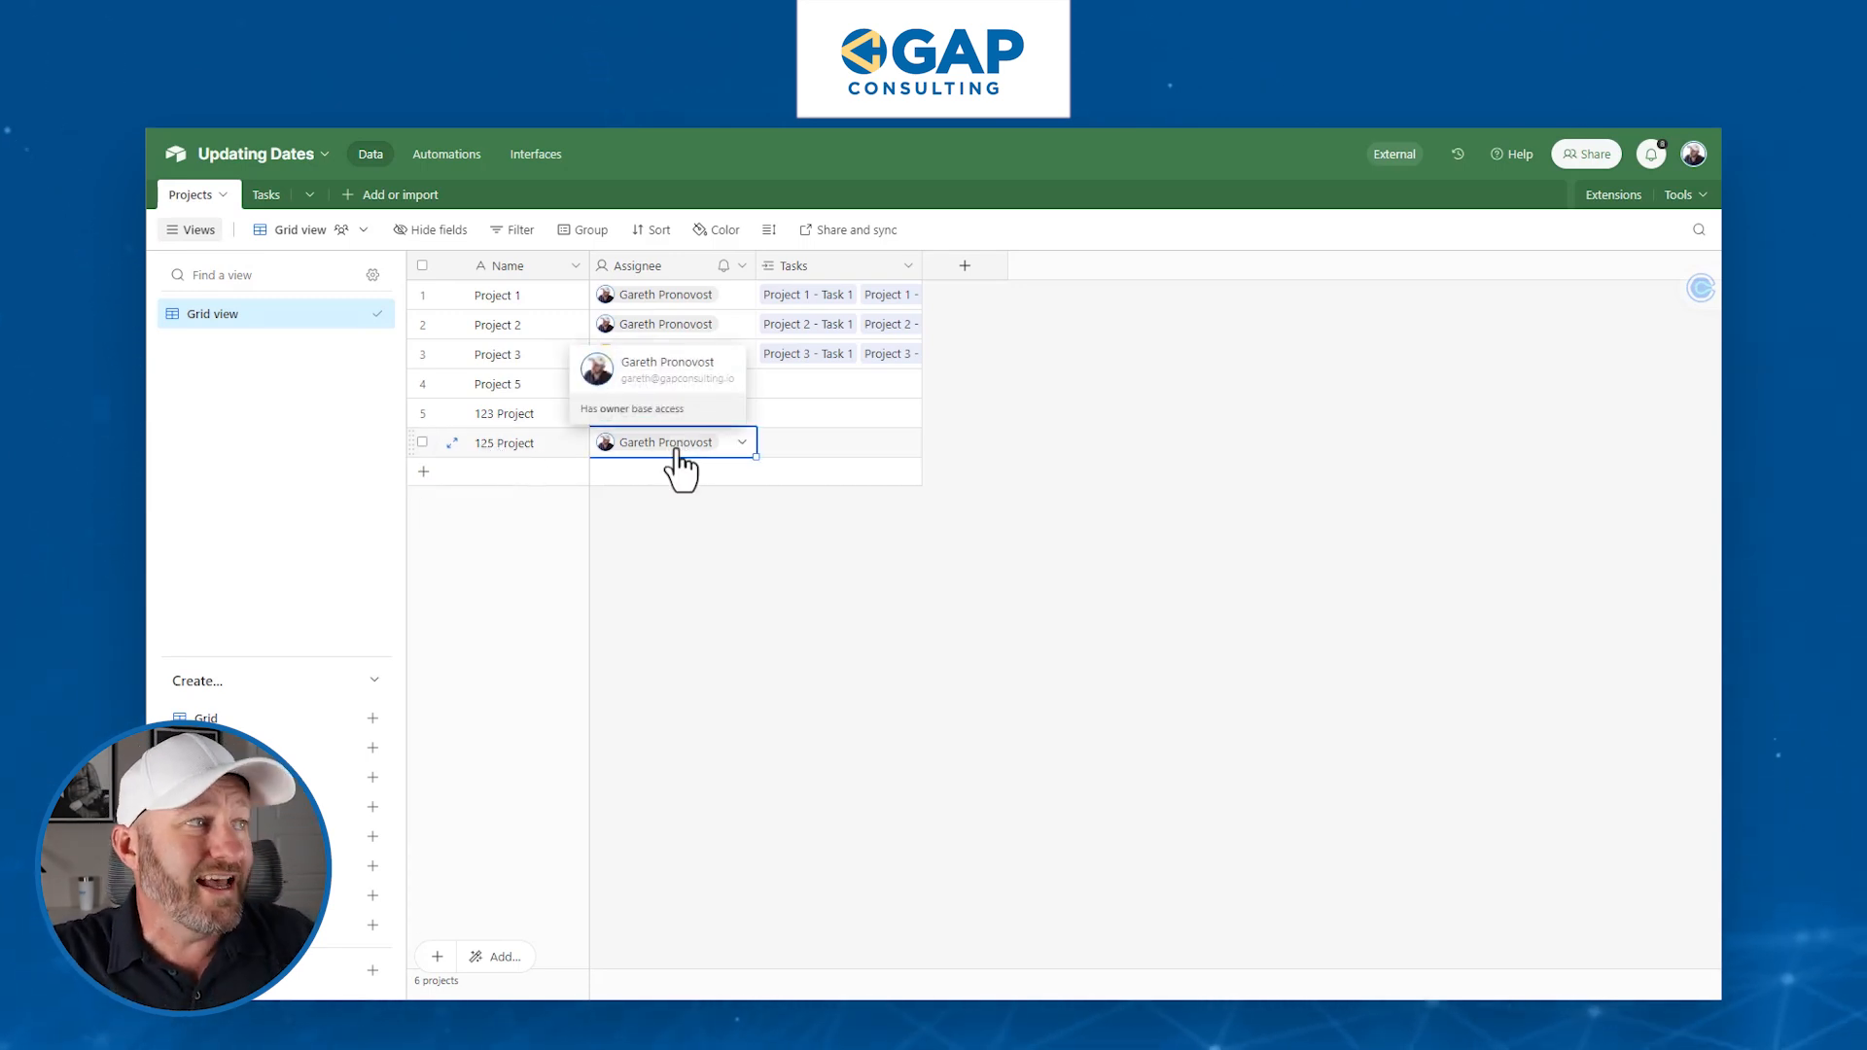
double_click(674, 271)
type("User Assigned")
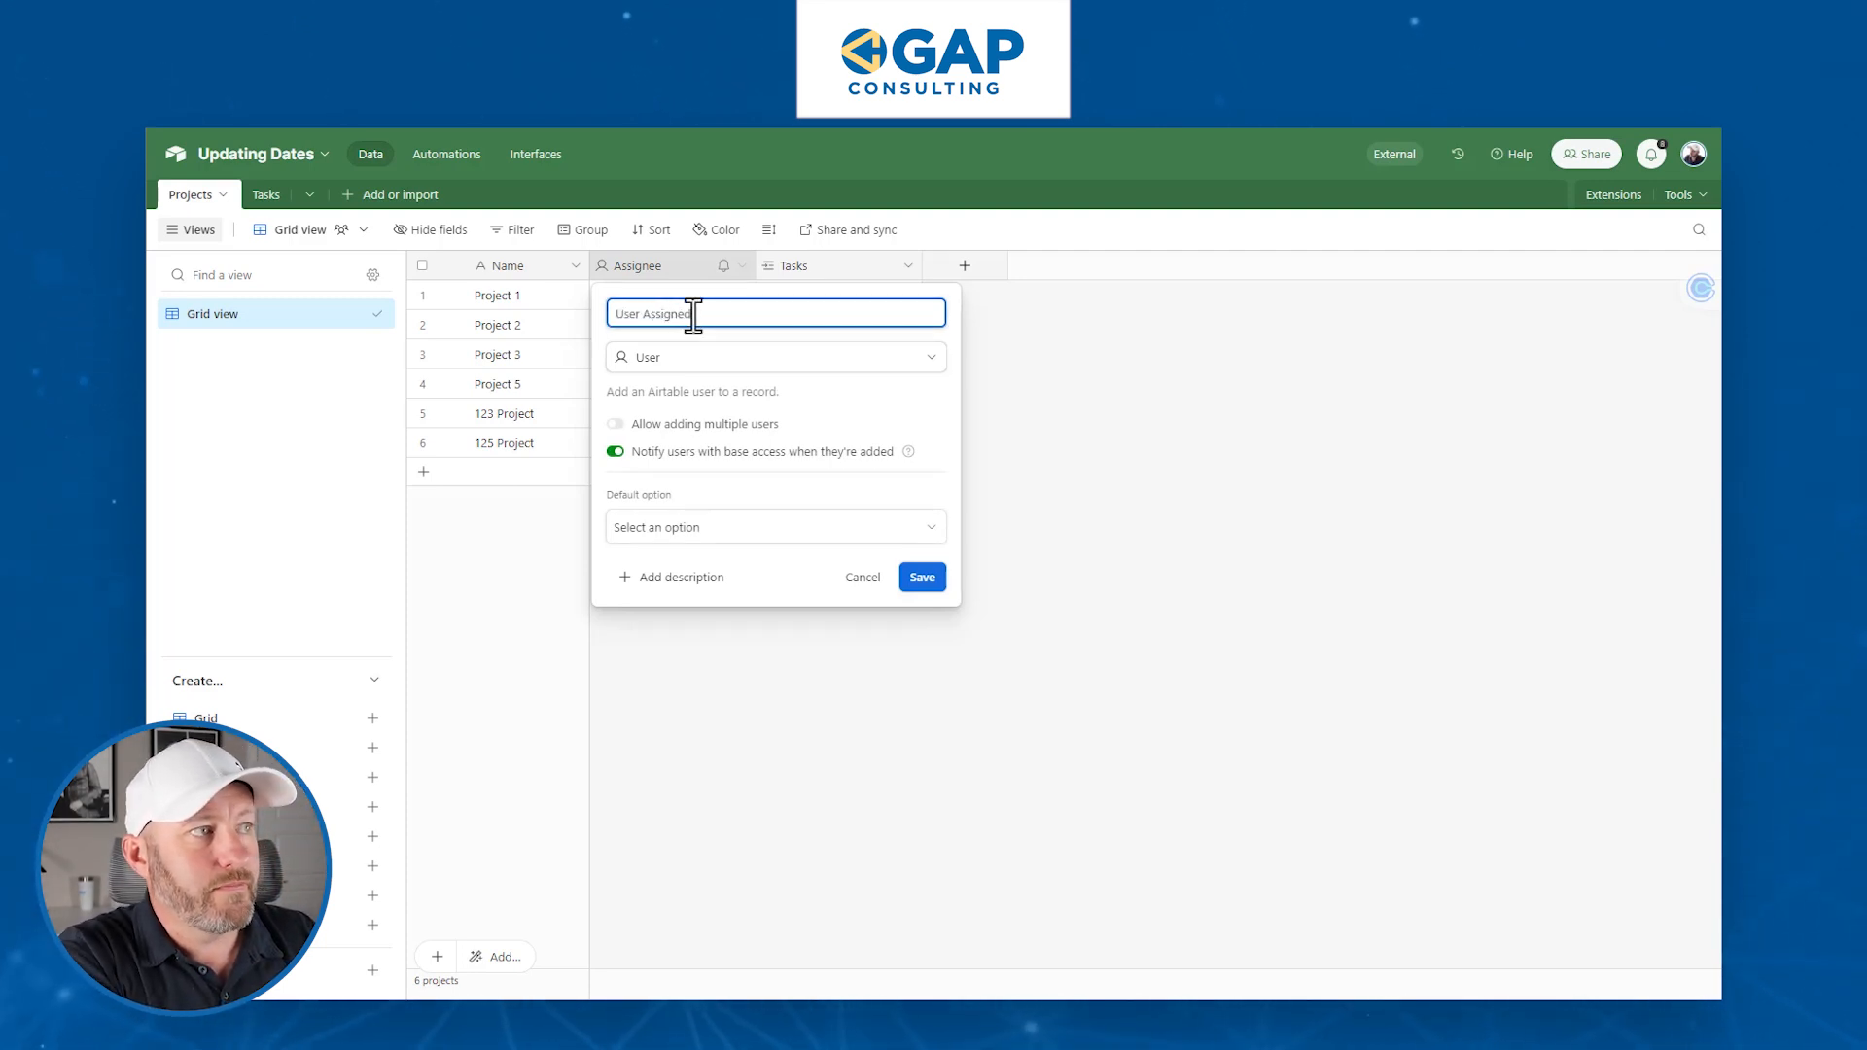
key("Return")
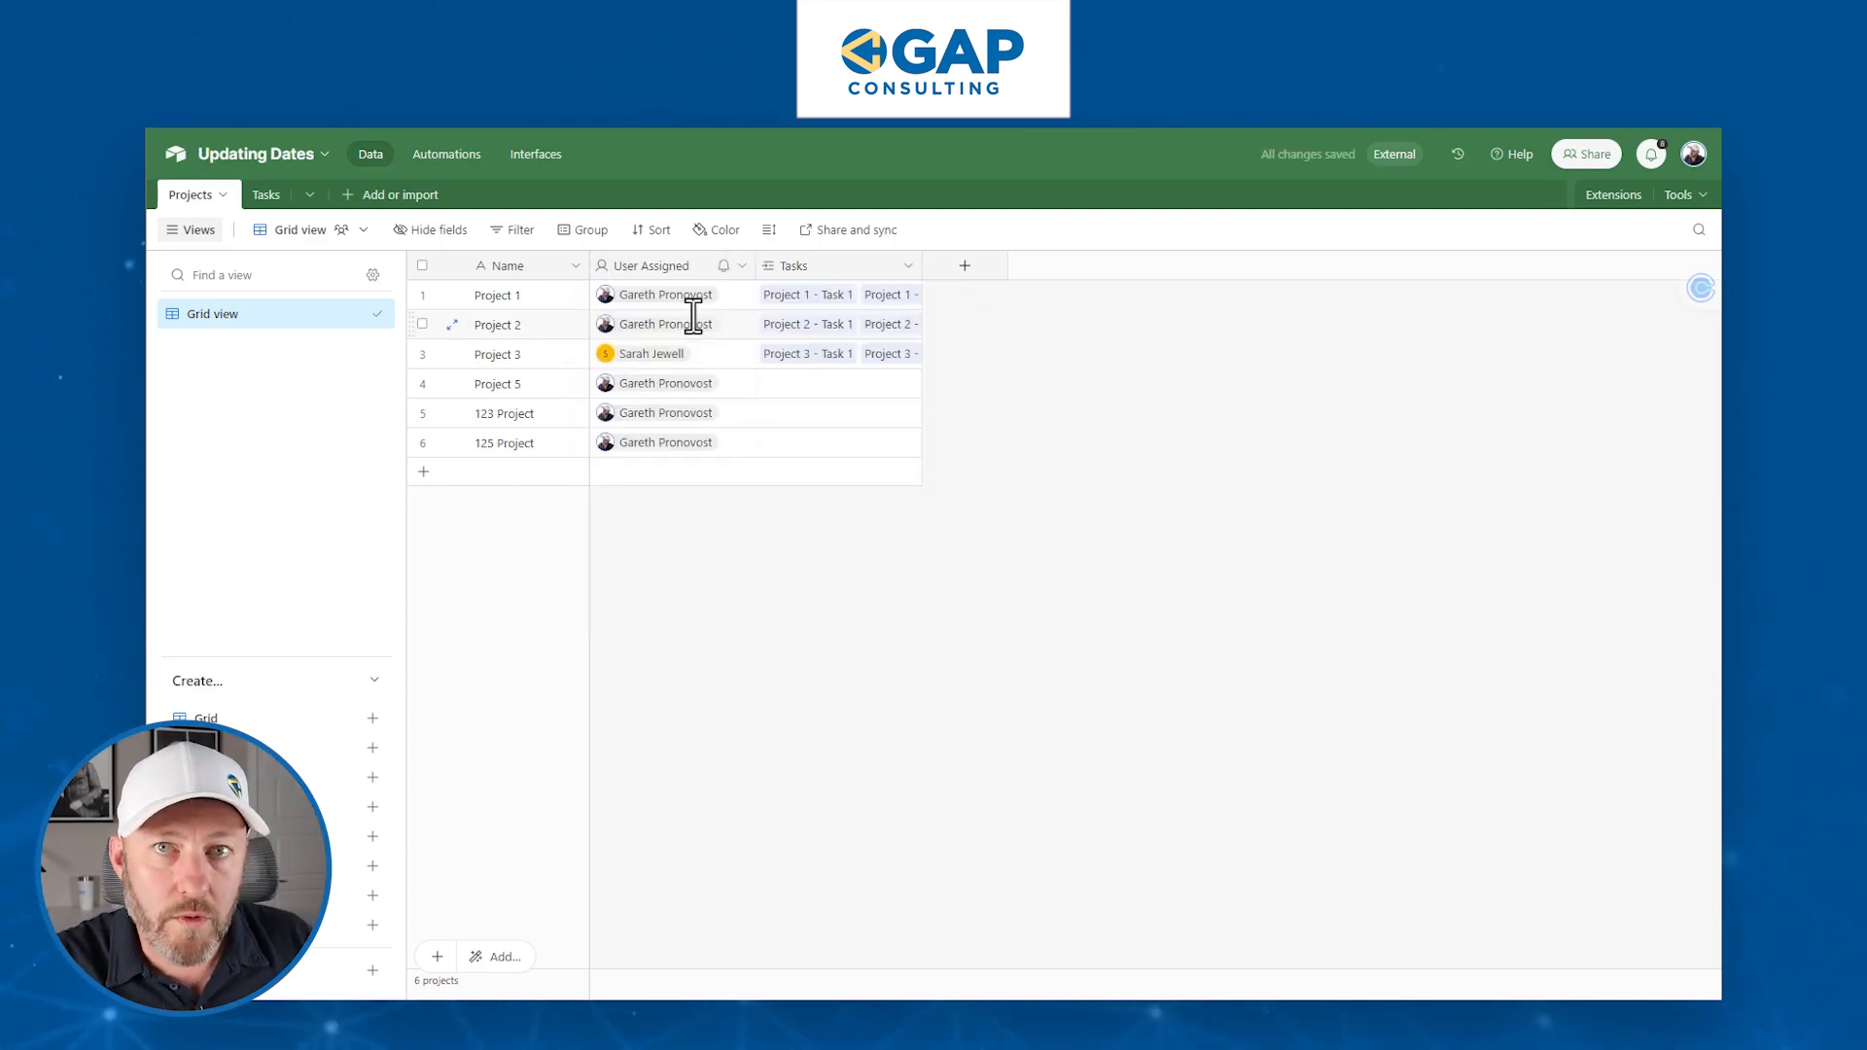